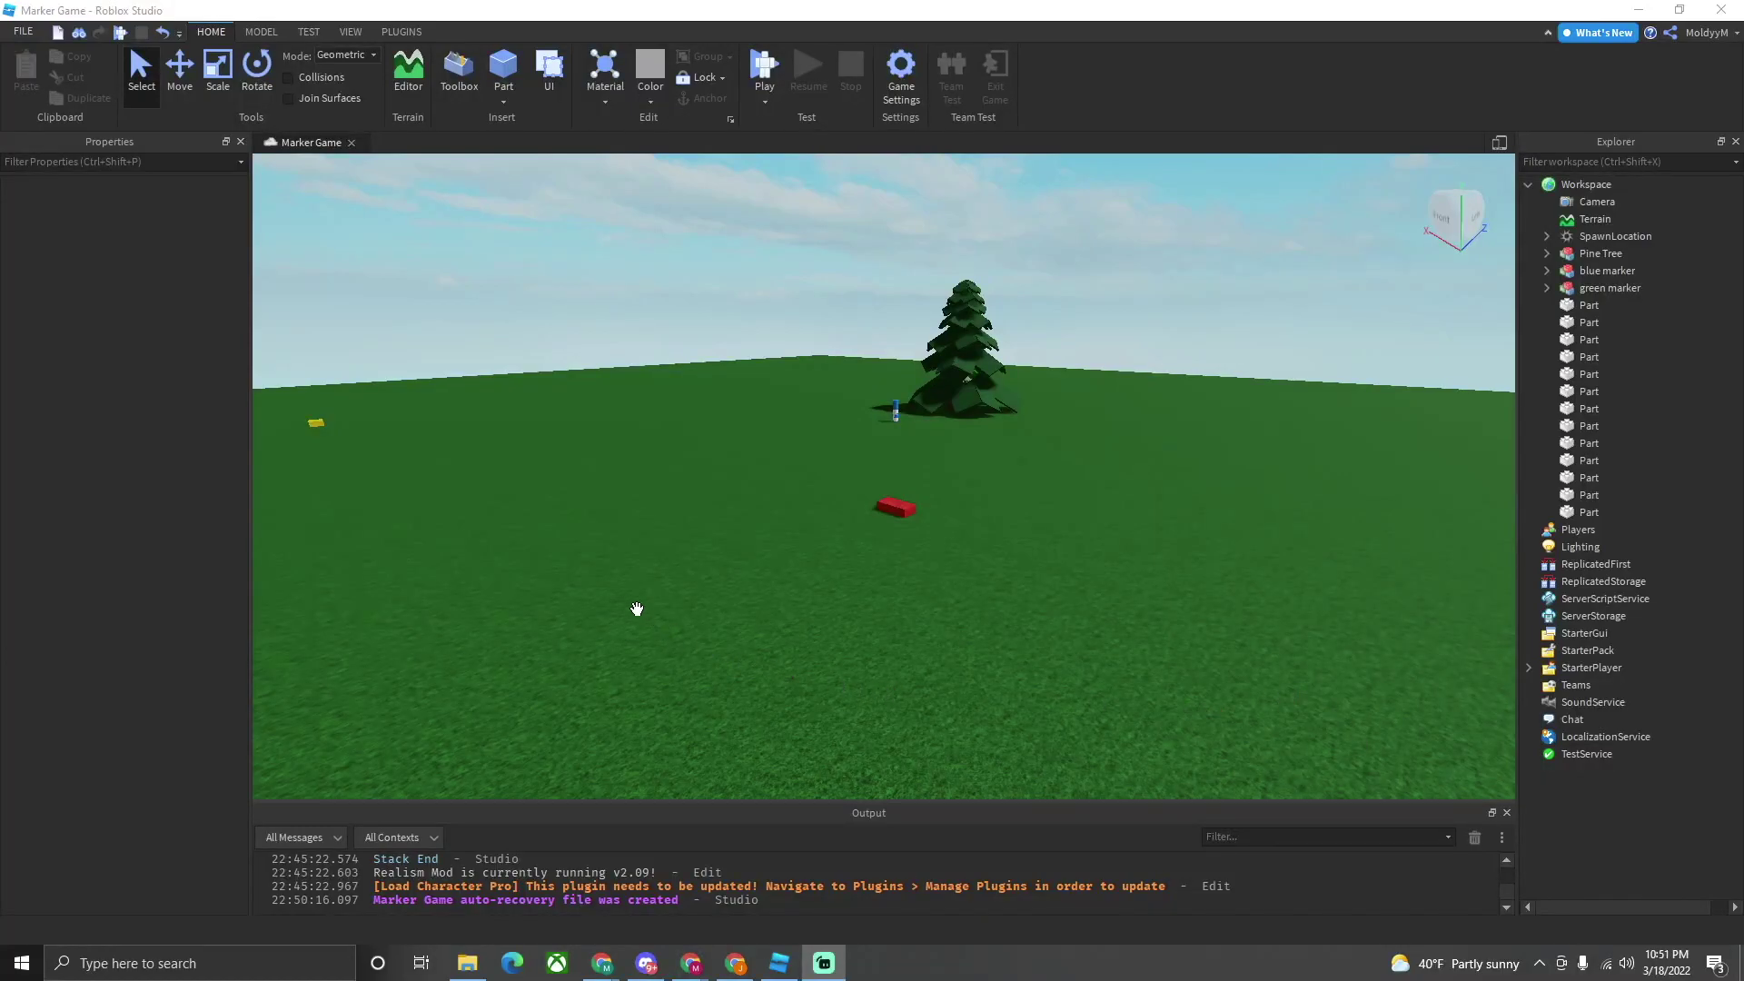
- Fly the Studio camera across the map past the round tree to frame the brick part
right_click_drag(923, 562, 925, 556)
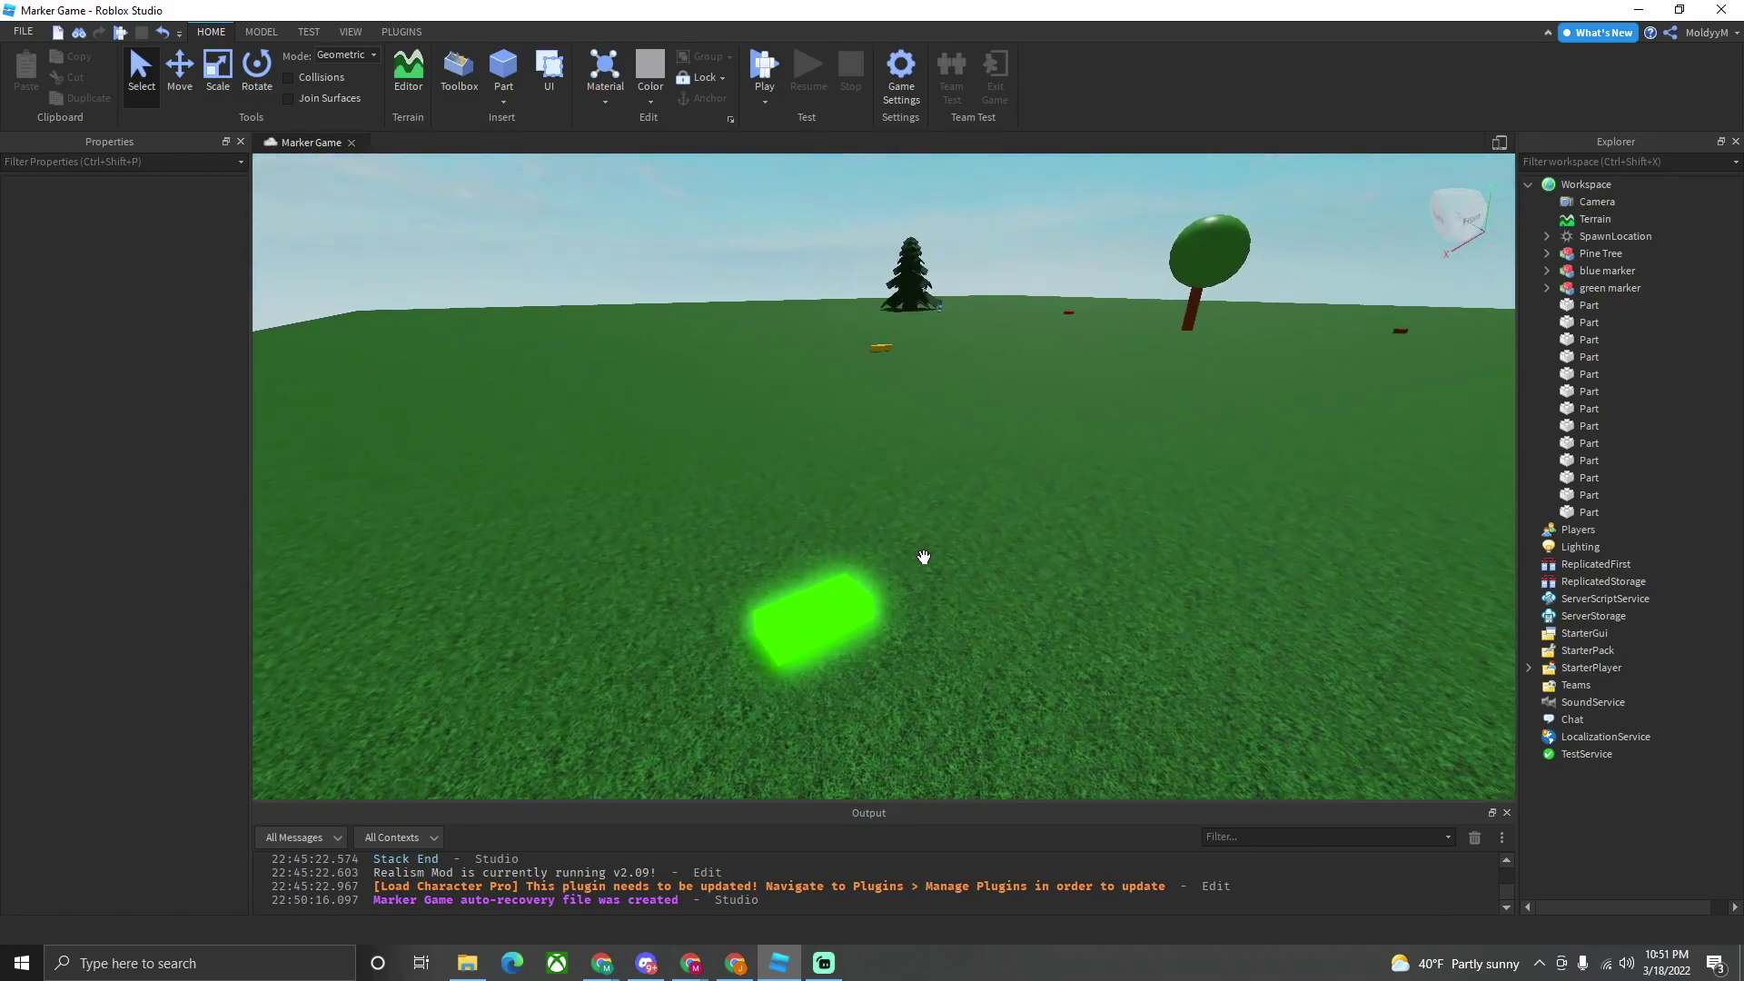
right_click_drag(924, 558, 844, 564)
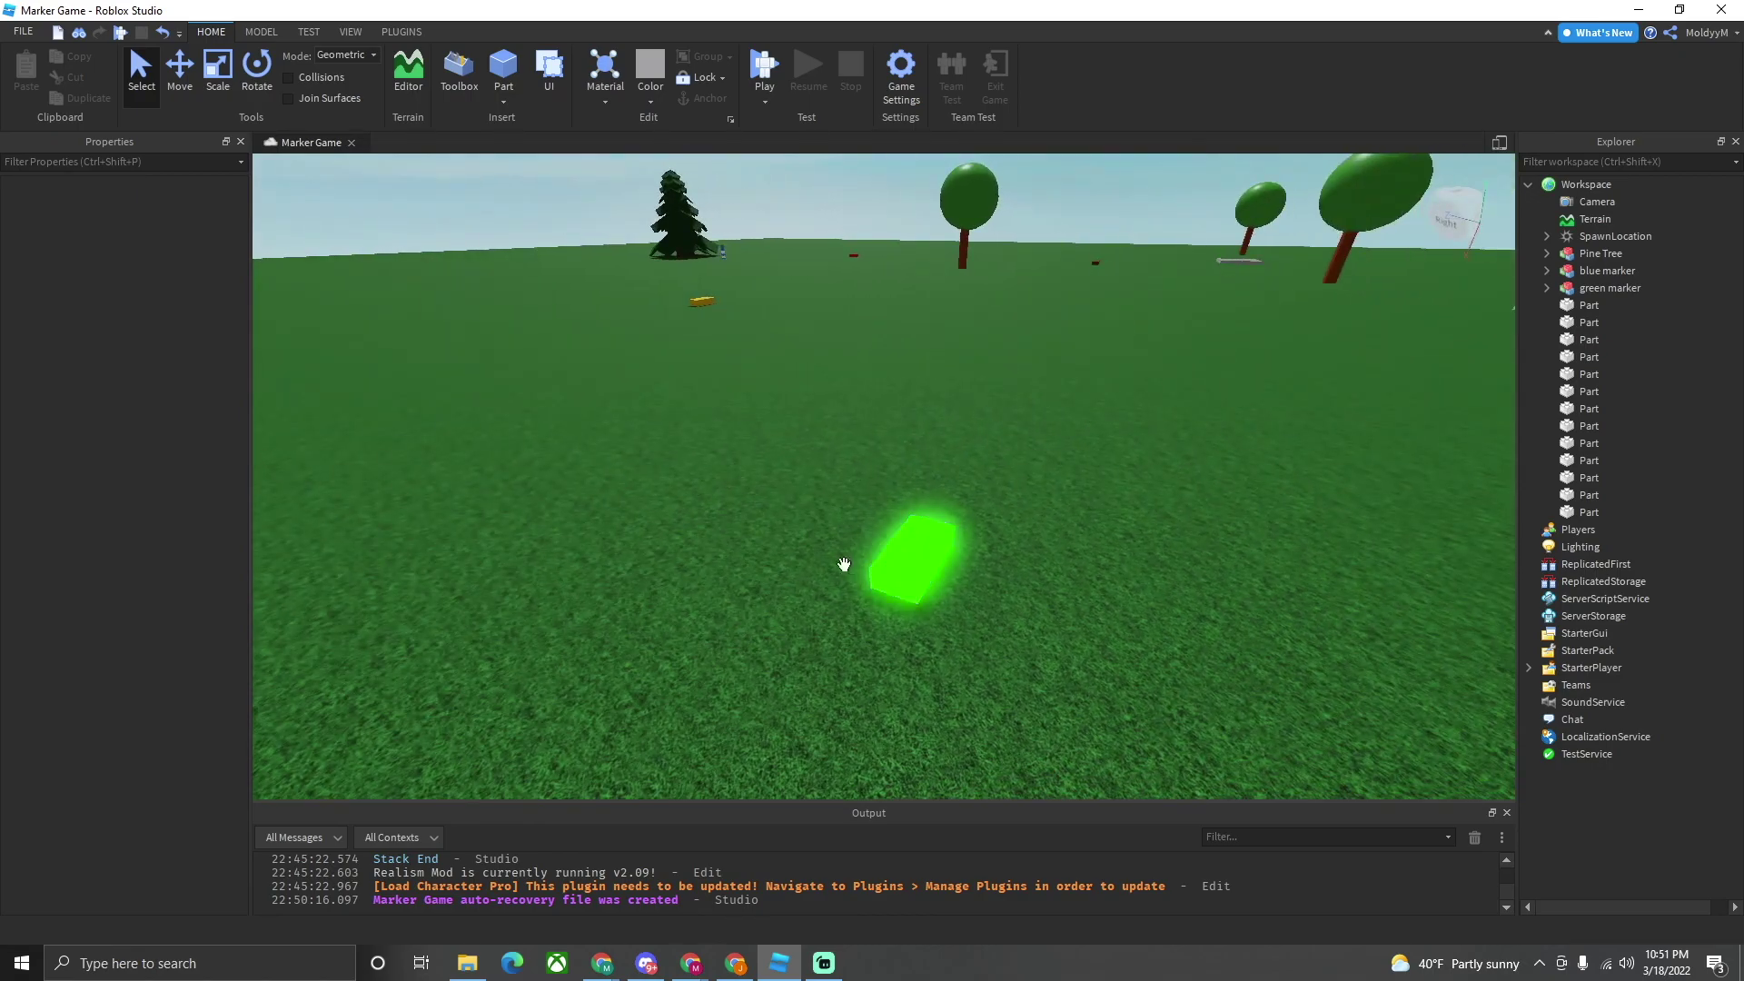
right_click_drag(1077, 595, 1077, 595)
key("w")
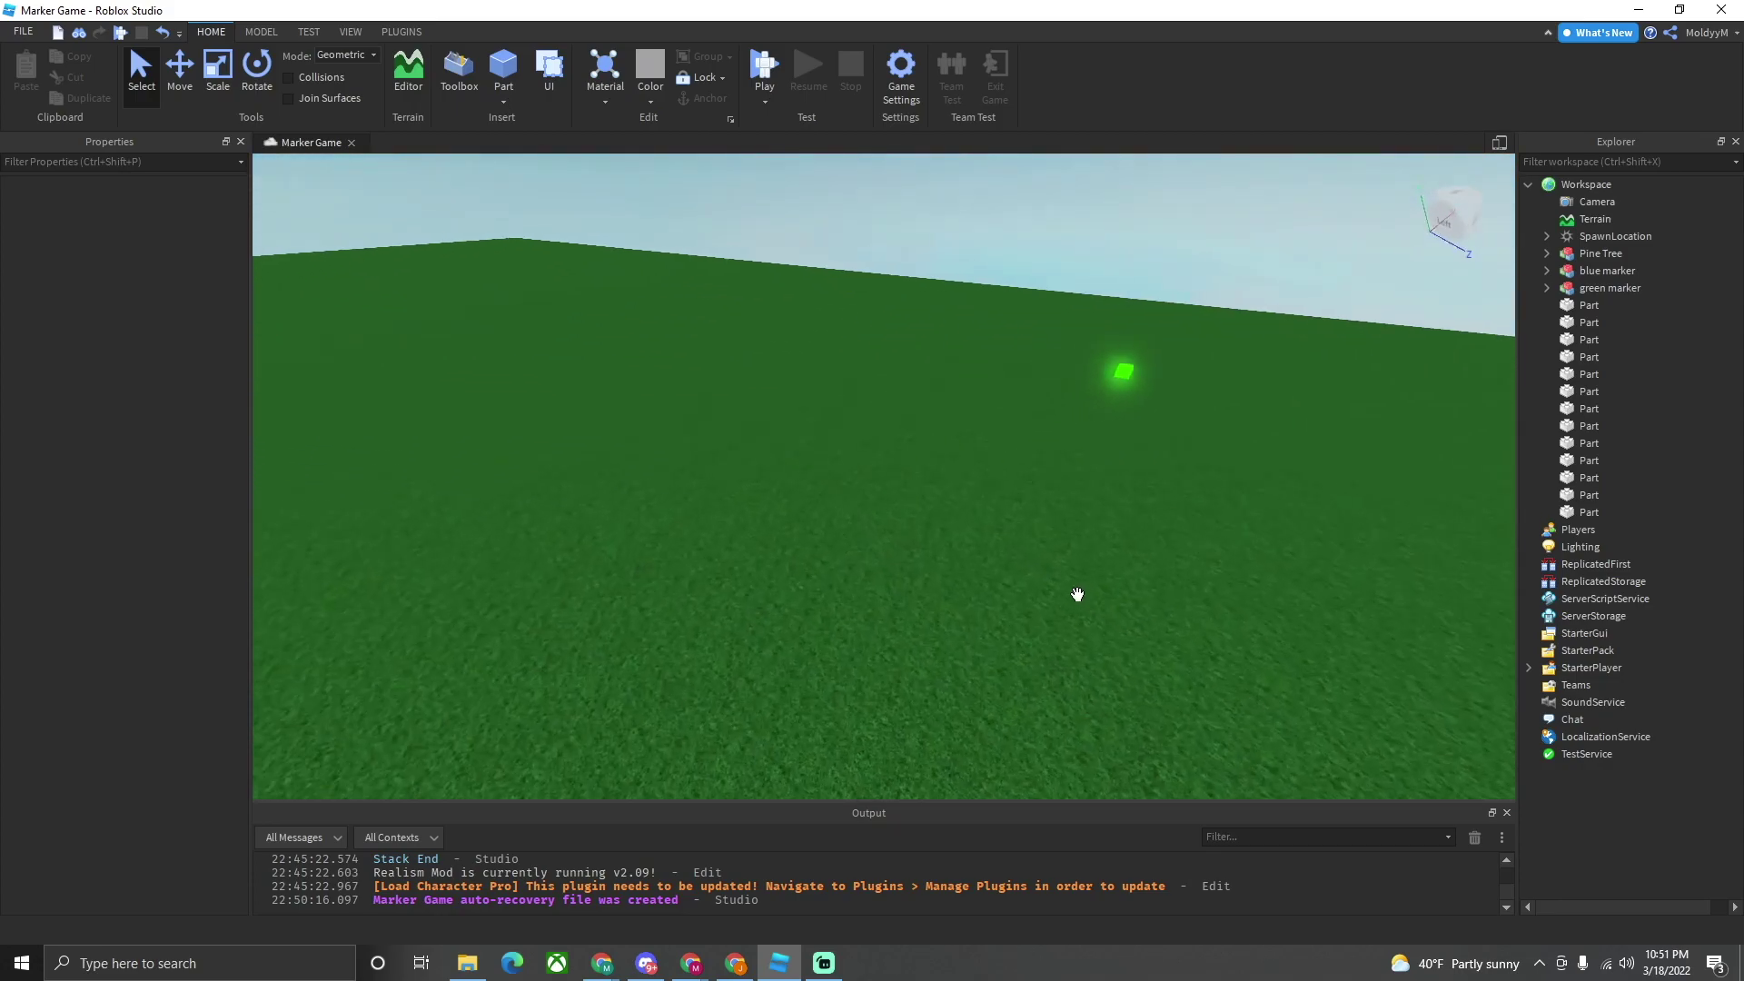
right_click_drag(1077, 595, 1076, 594)
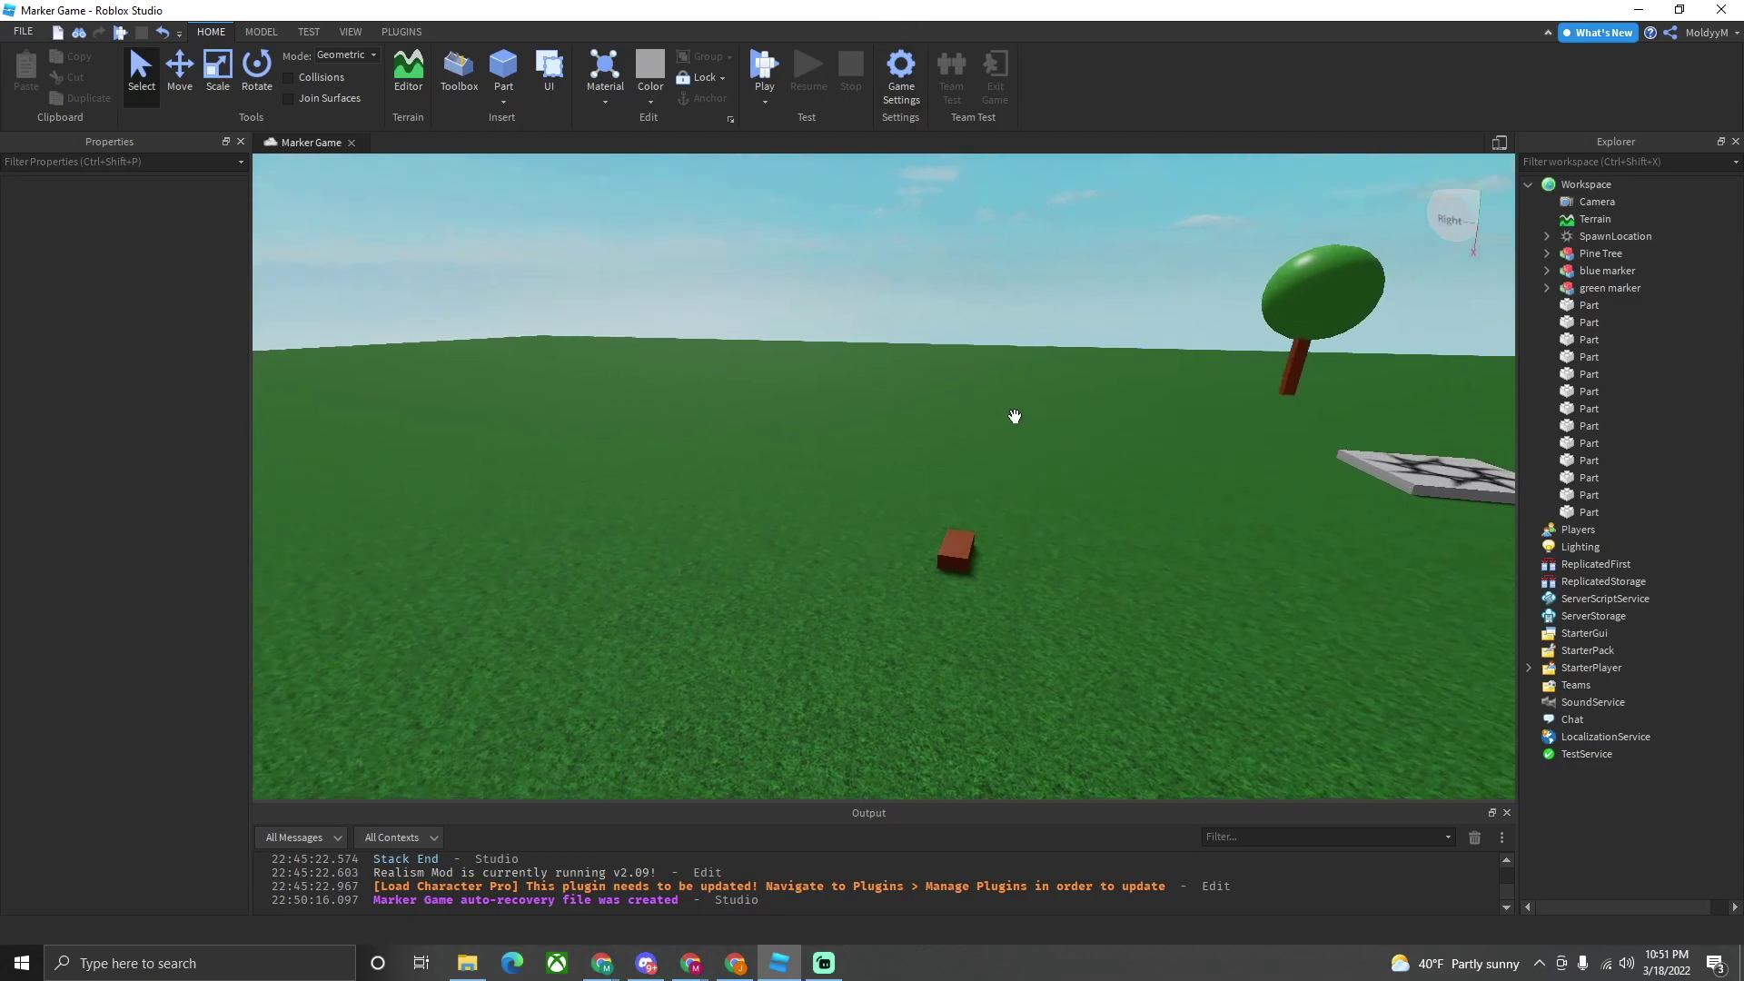
right_click_drag(1013, 415, 1014, 416)
key("w")
scroll(1014, 416, "down", 3)
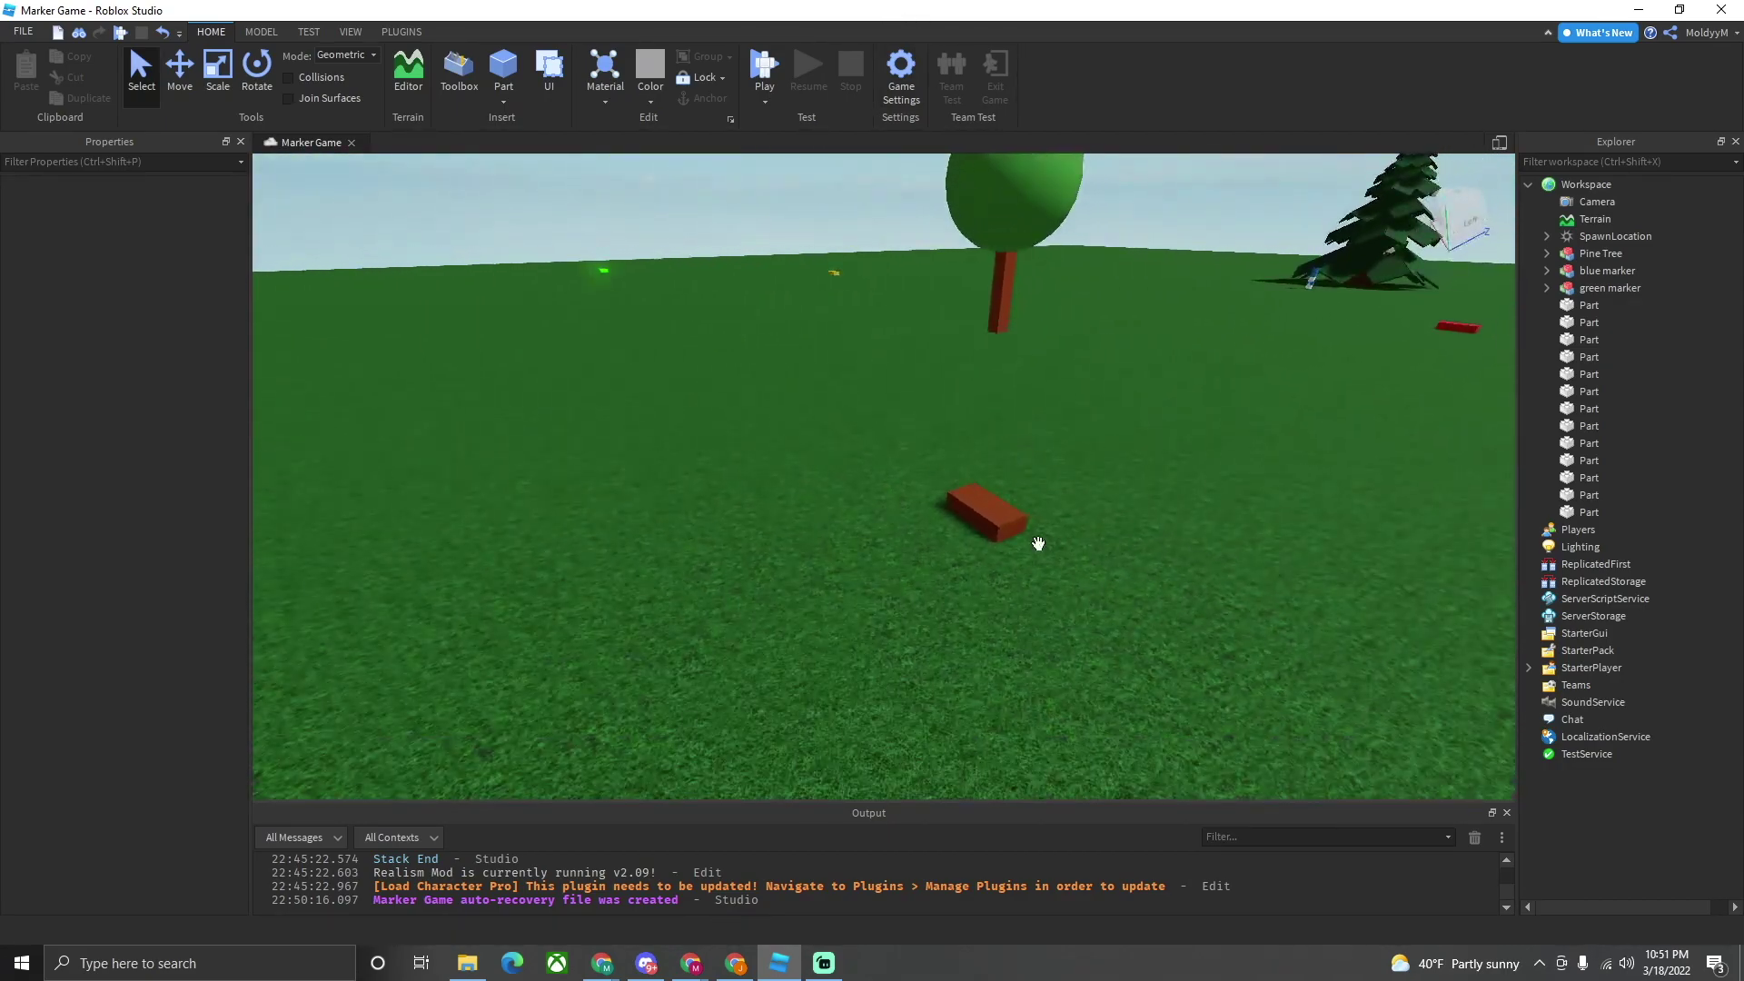
key("w")
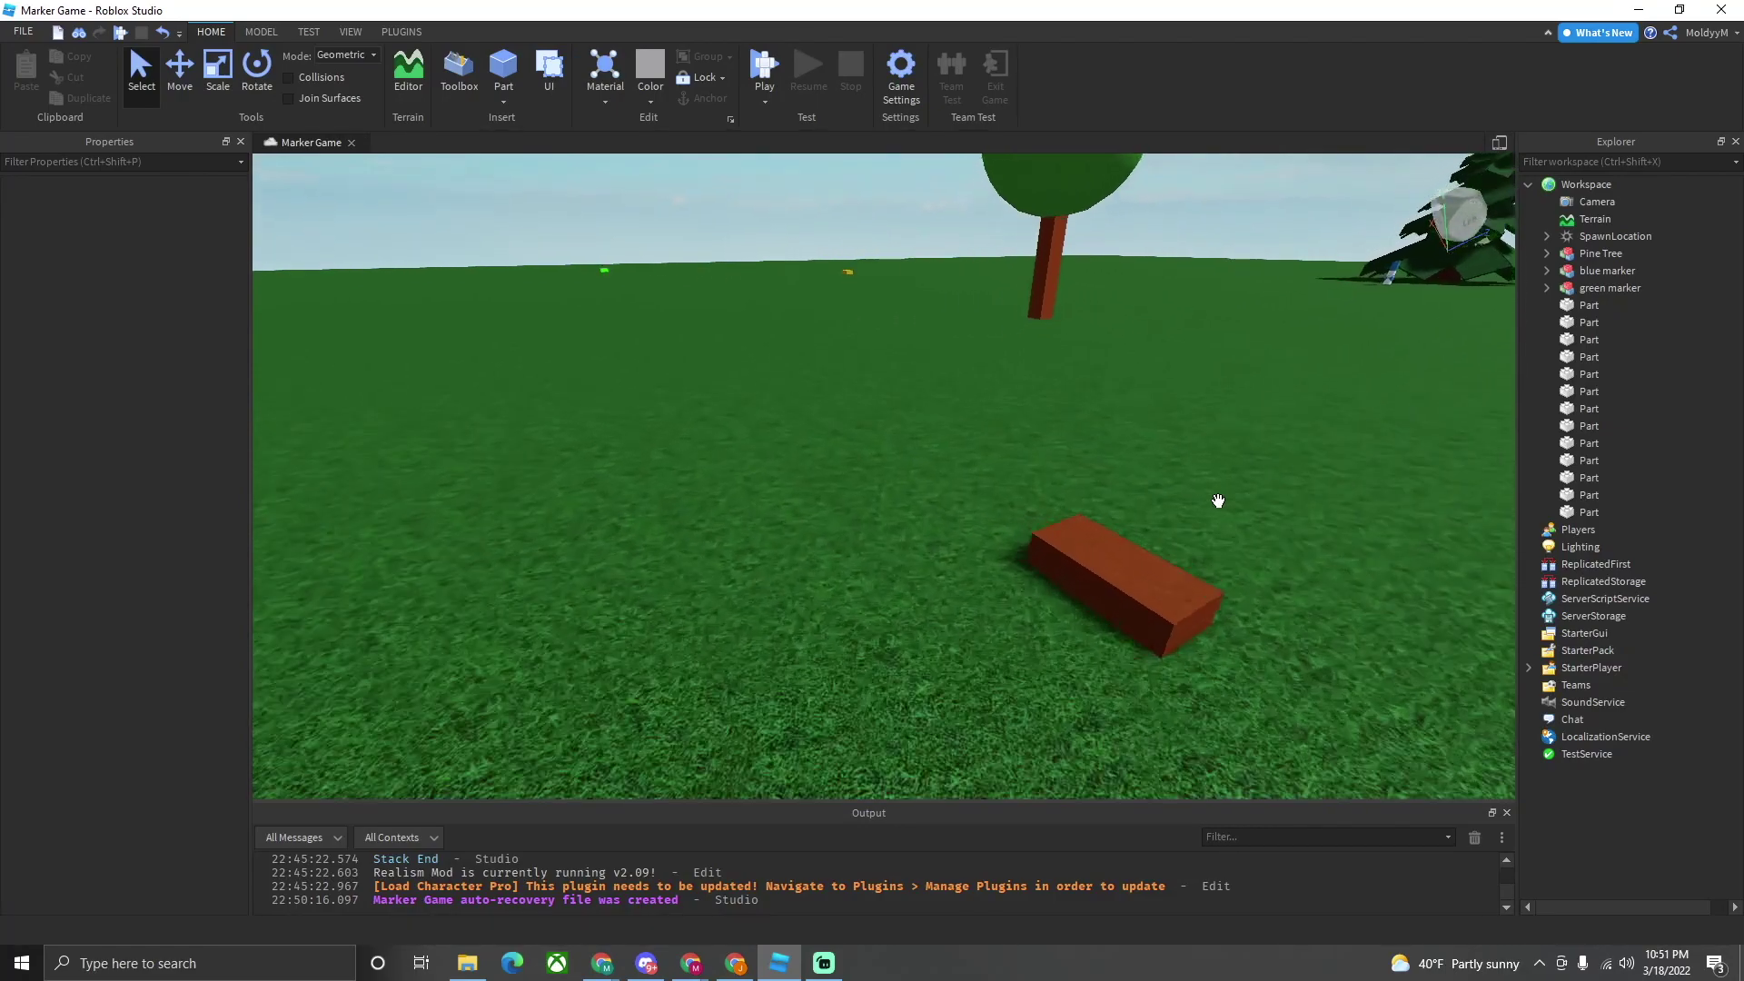
right_click_drag(1219, 500, 1218, 501)
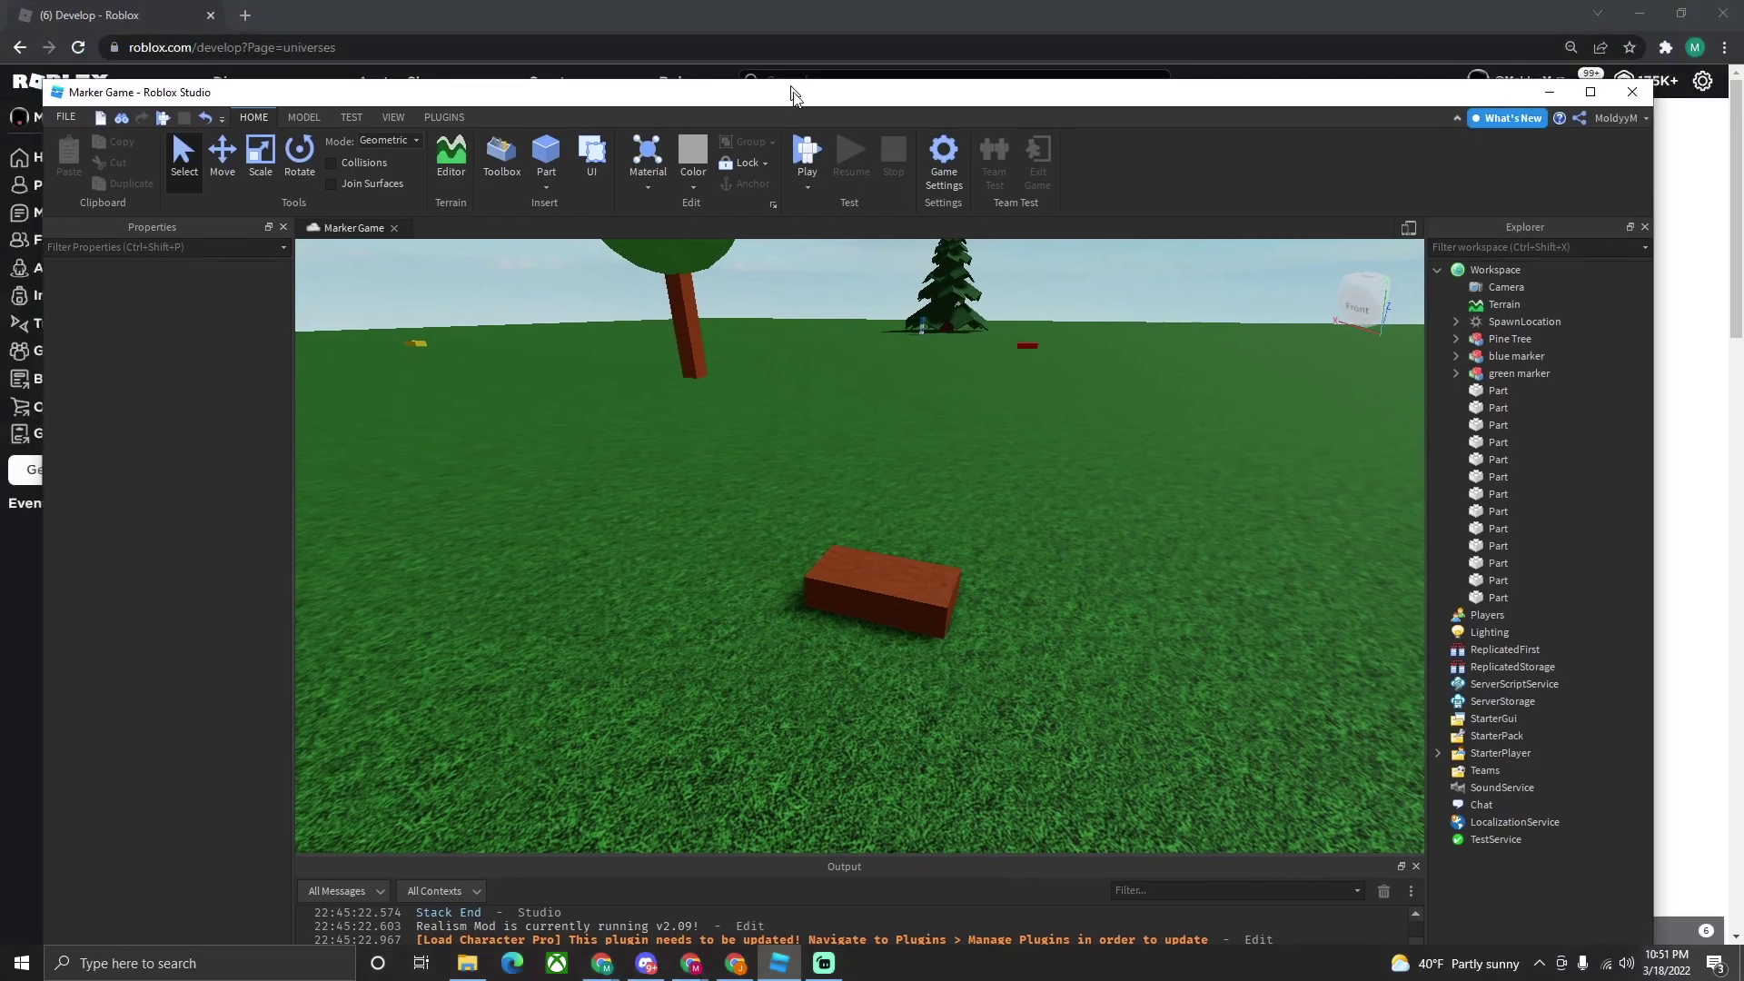
- In the browser, open Badges under My Creations and choose NOOB.png as the badge image
left_click_drag(751, 8, 1526, 403)
left_click(566, 406)
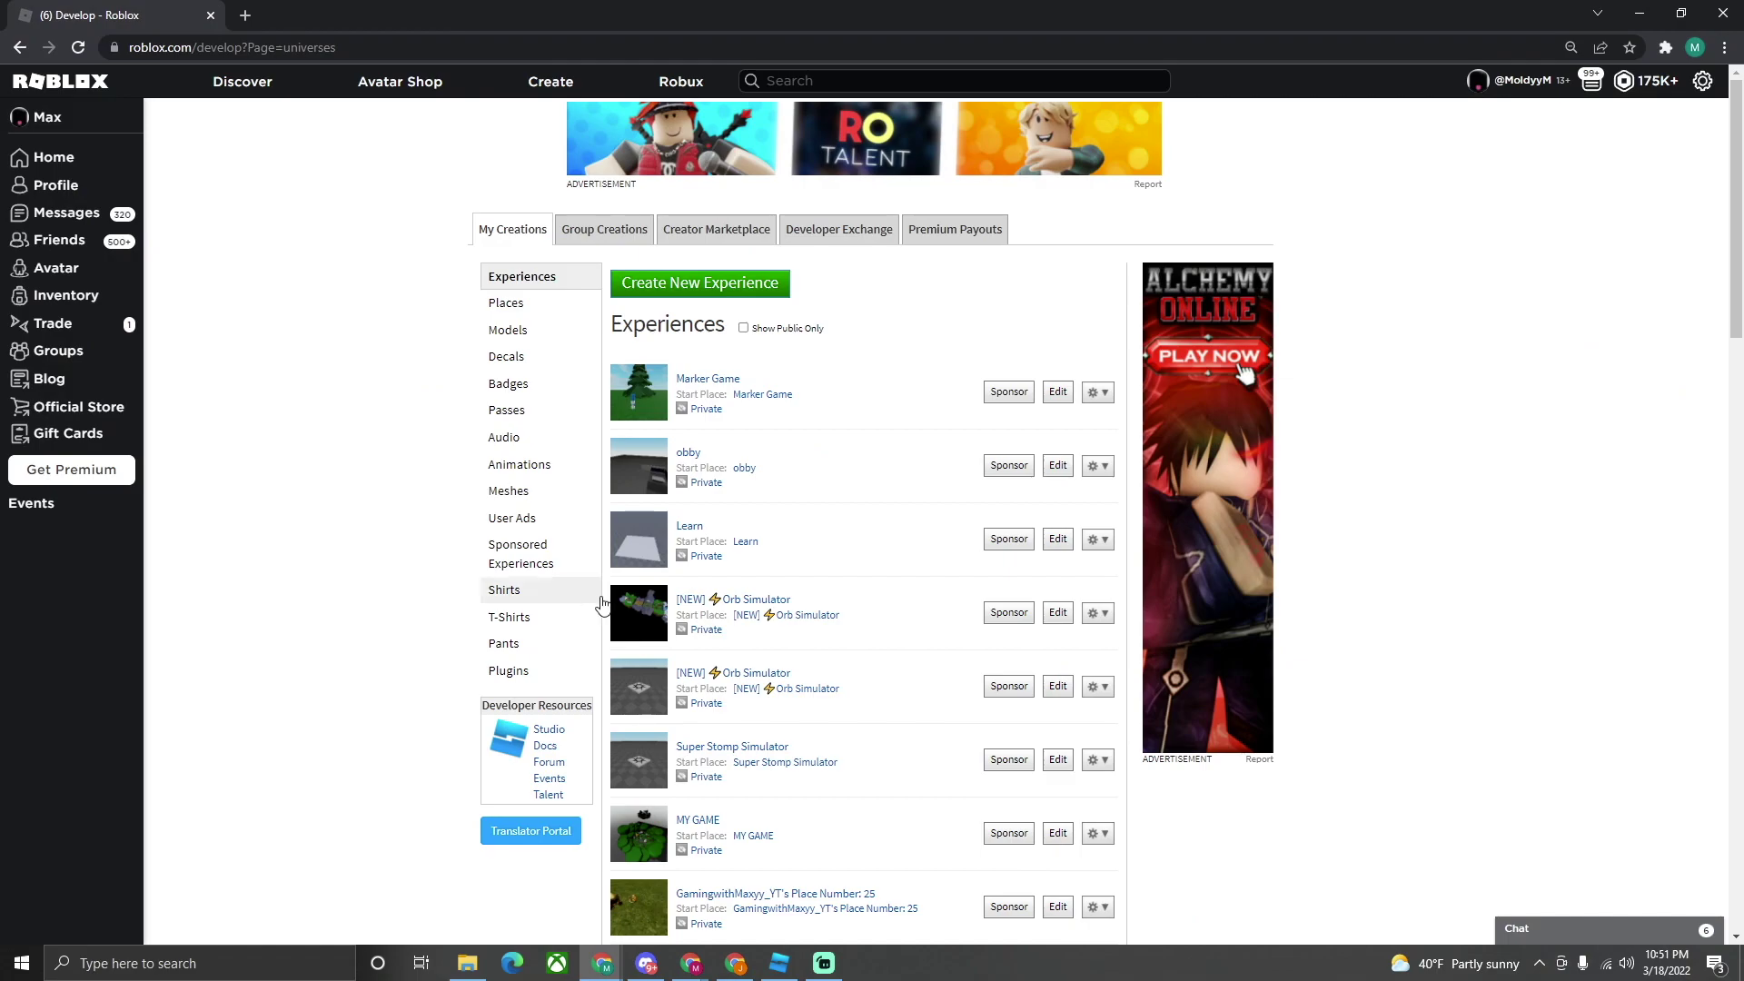
left_click(510, 391)
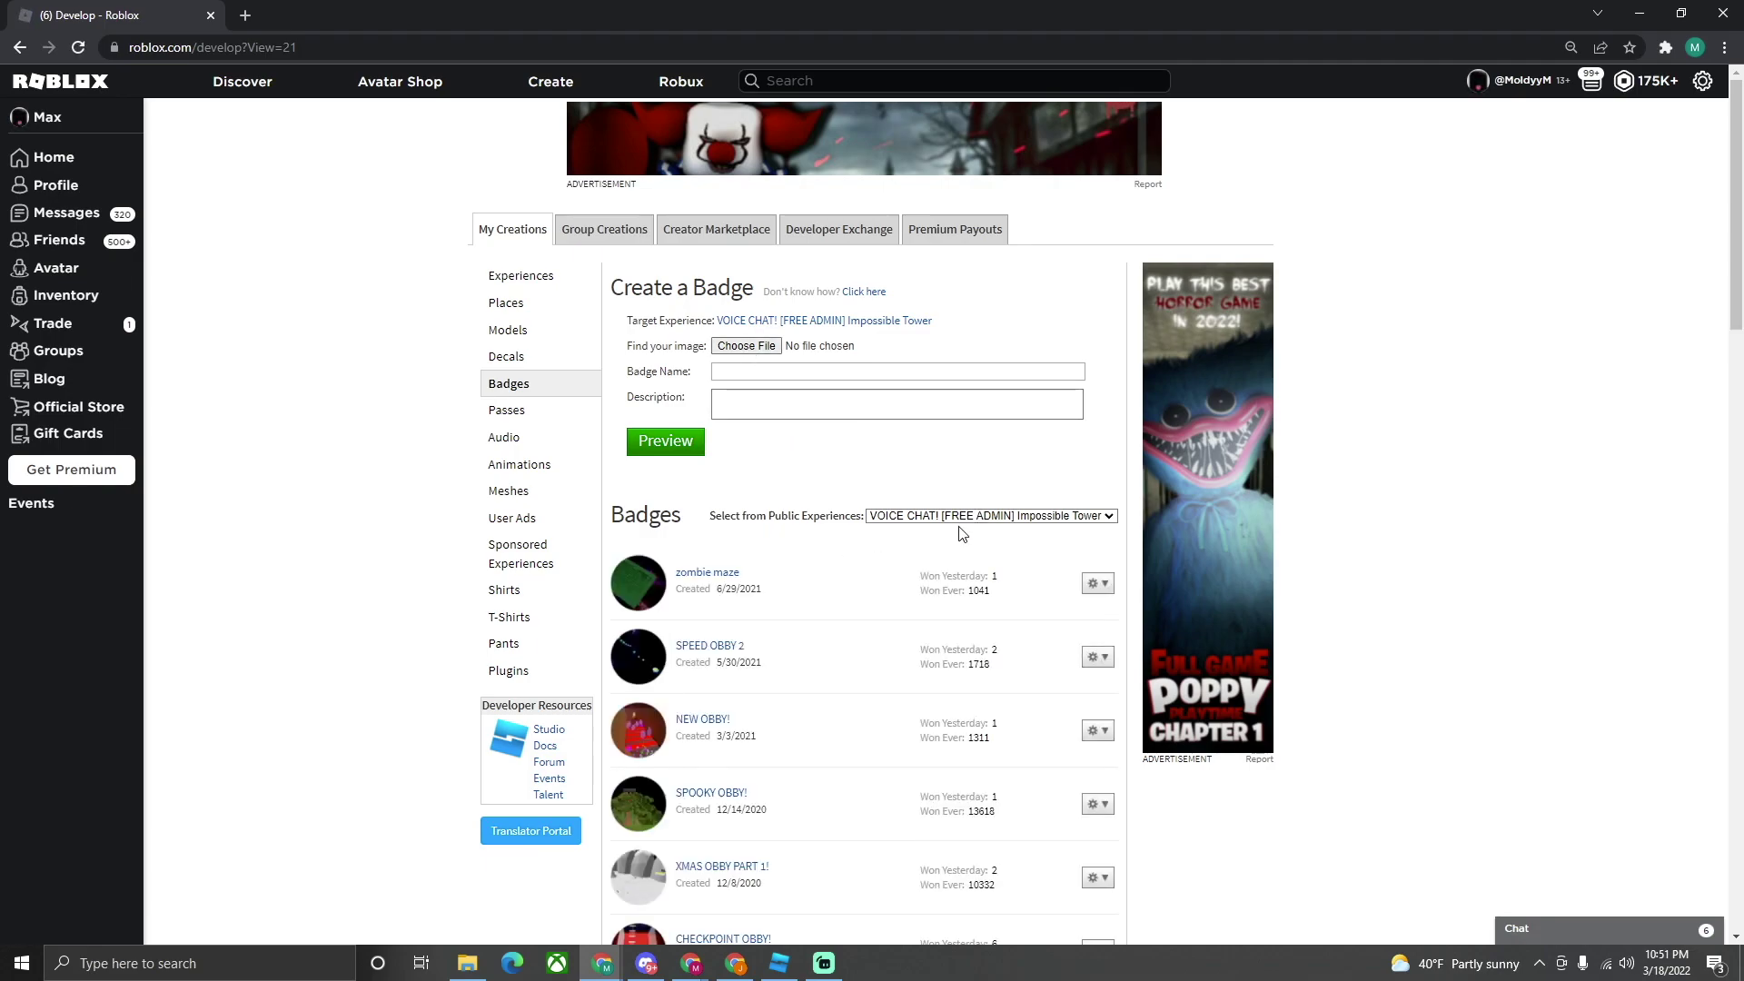
left_click(914, 516)
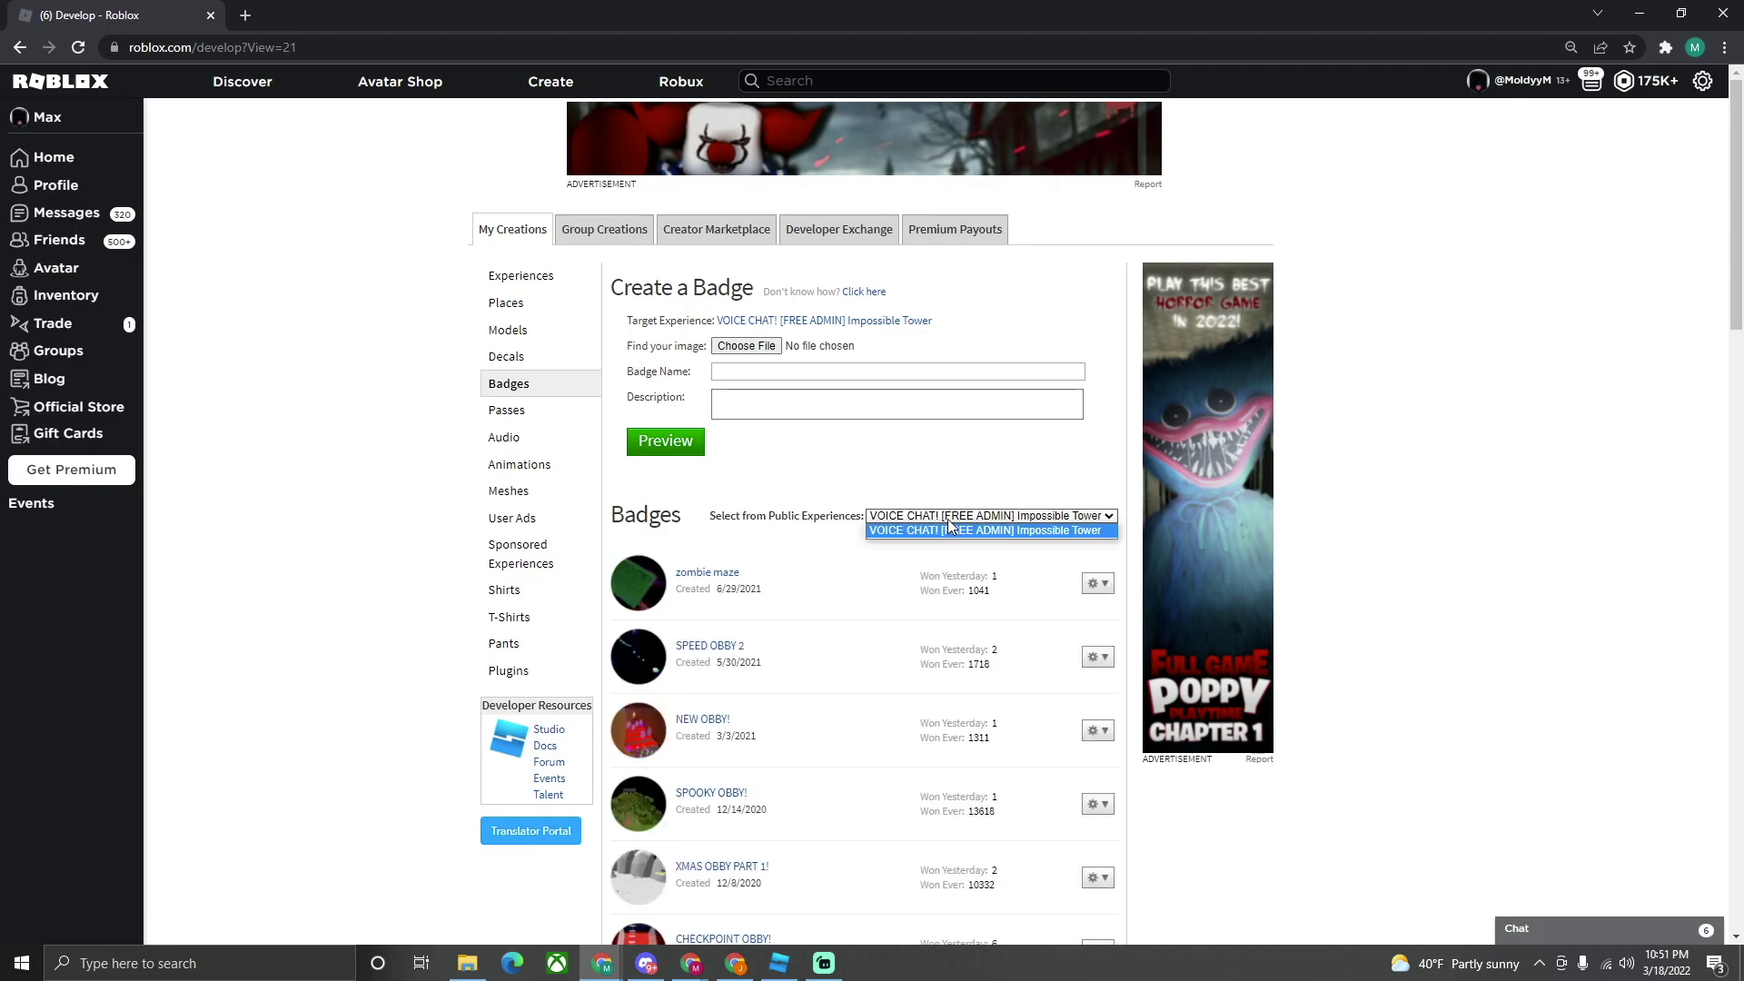
left_click(738, 348)
scroll(691, 366, "down", 3)
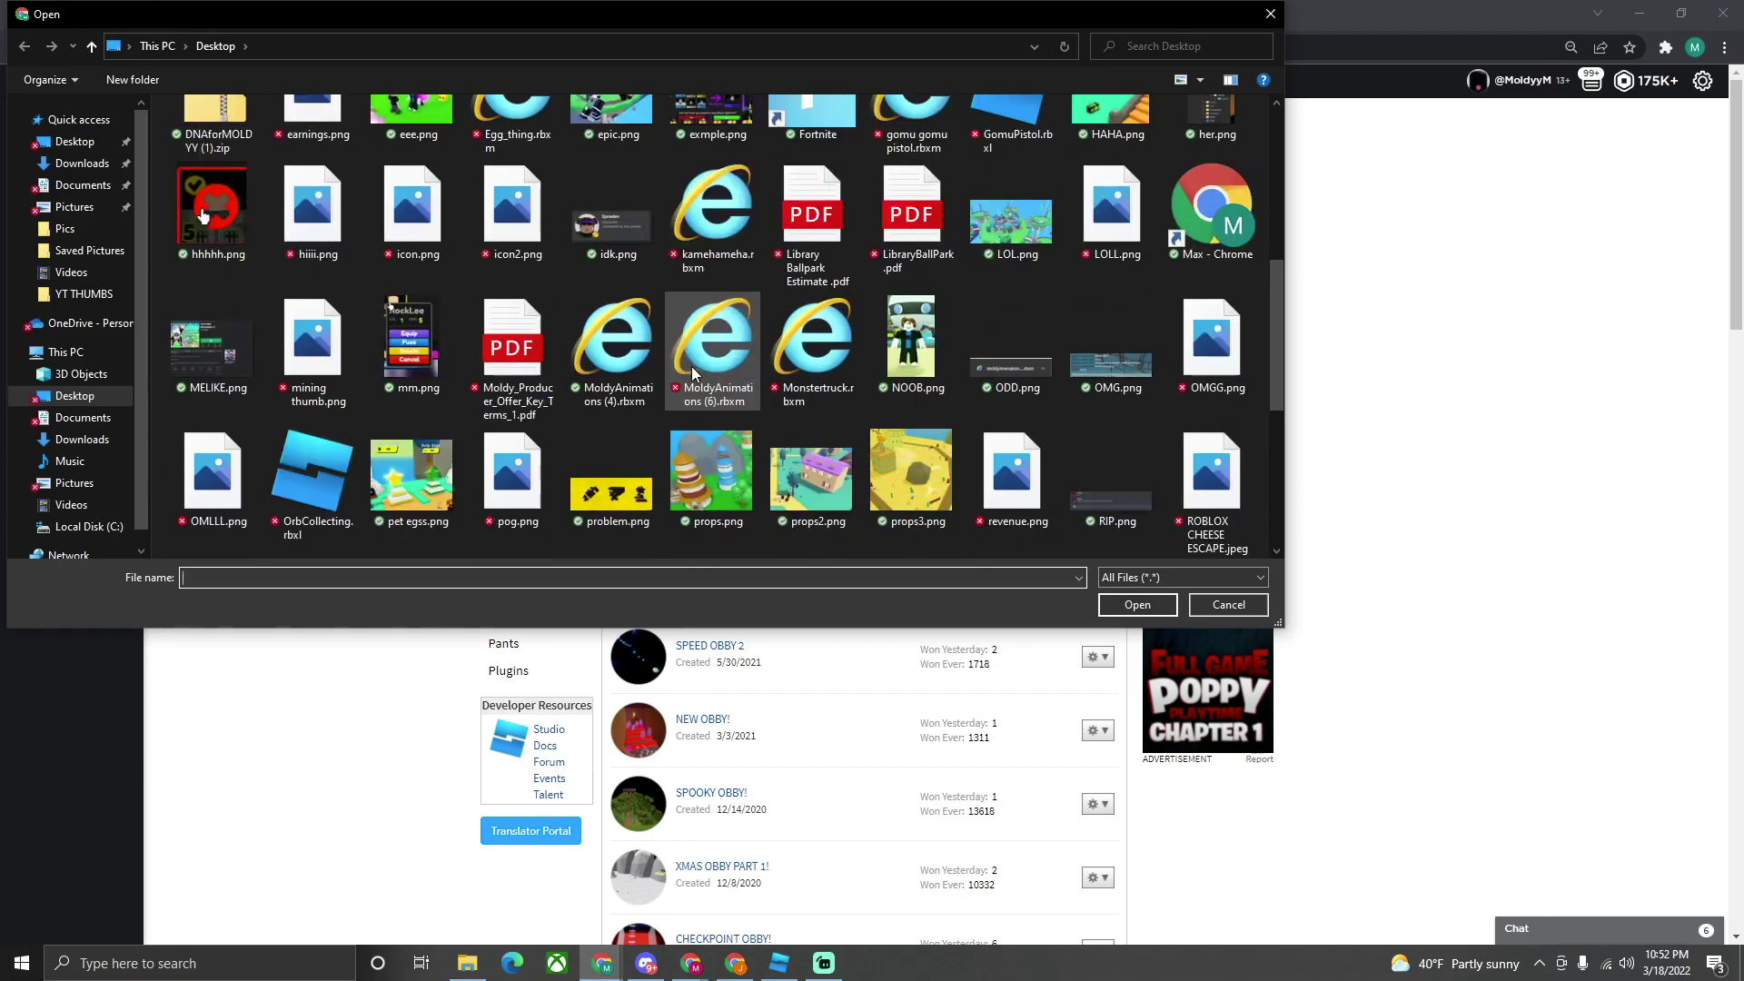
scroll(694, 370, "down", 3)
scroll(700, 375, "up", 1)
scroll(701, 375, "up", 5)
scroll(700, 375, "down", 5)
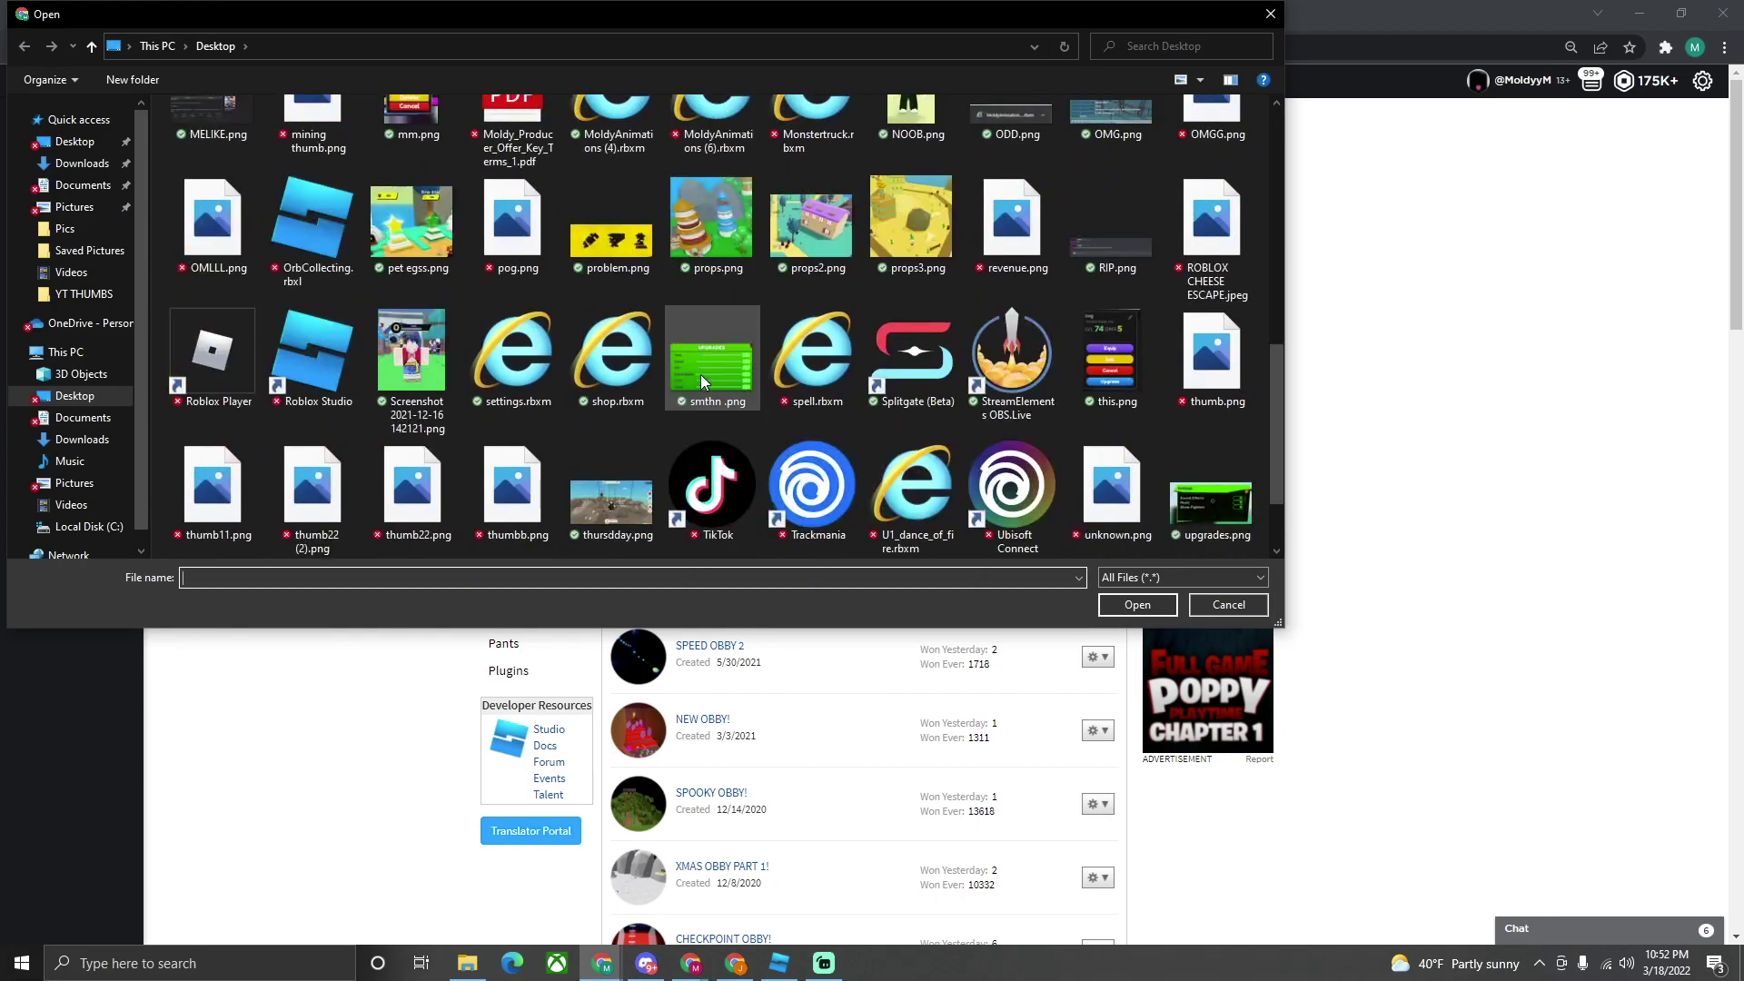
scroll(700, 375, "up", 2)
left_click(924, 303)
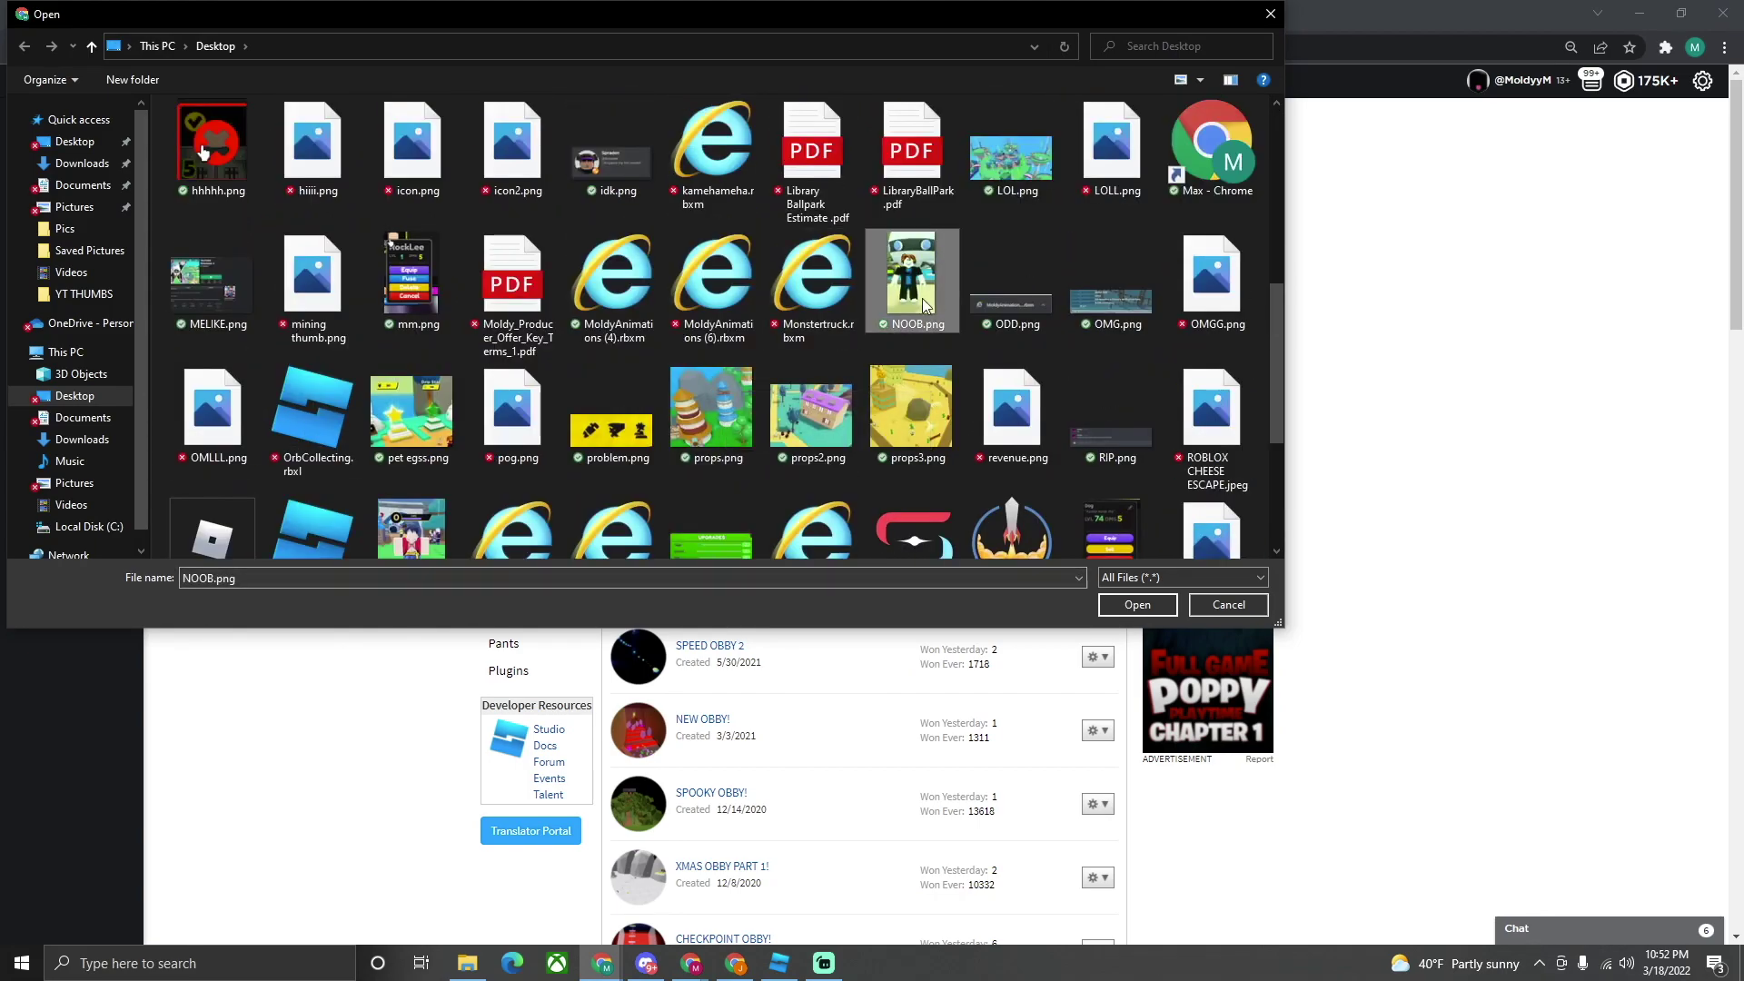
- Name the badge Wood, describe it 'You Won the wood block badge!', and create it for 0
left_click(1105, 603)
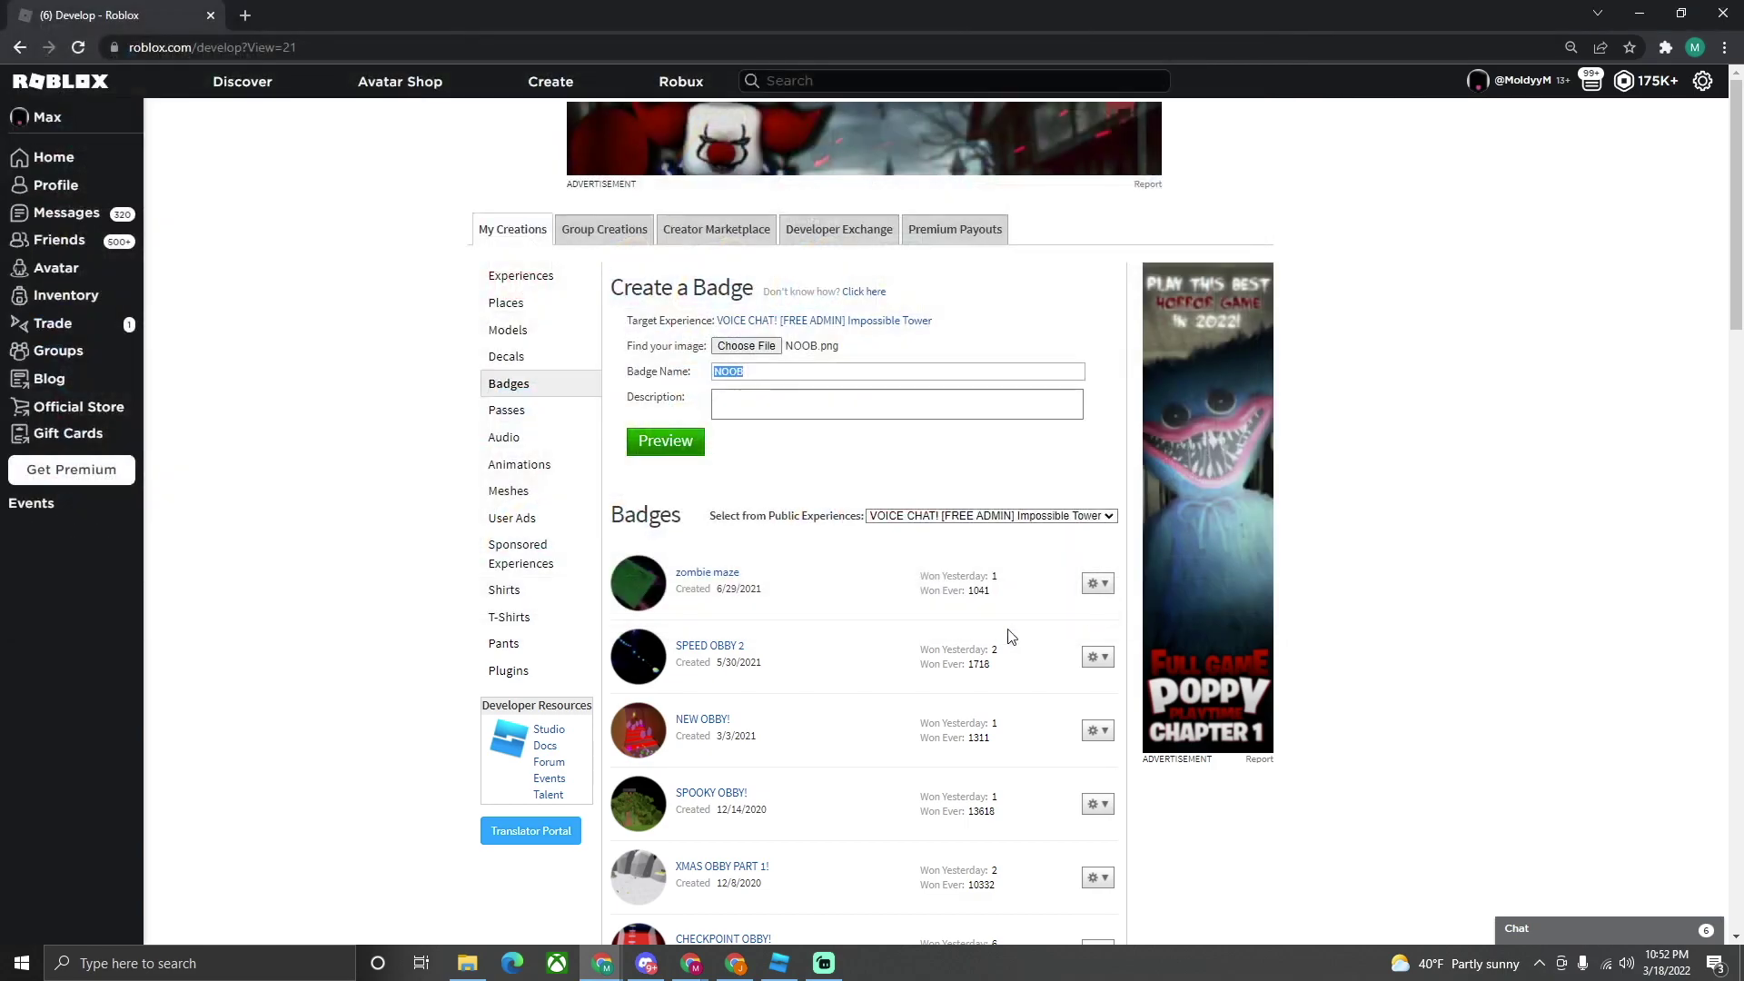
left_click(770, 377)
type("NOOB")
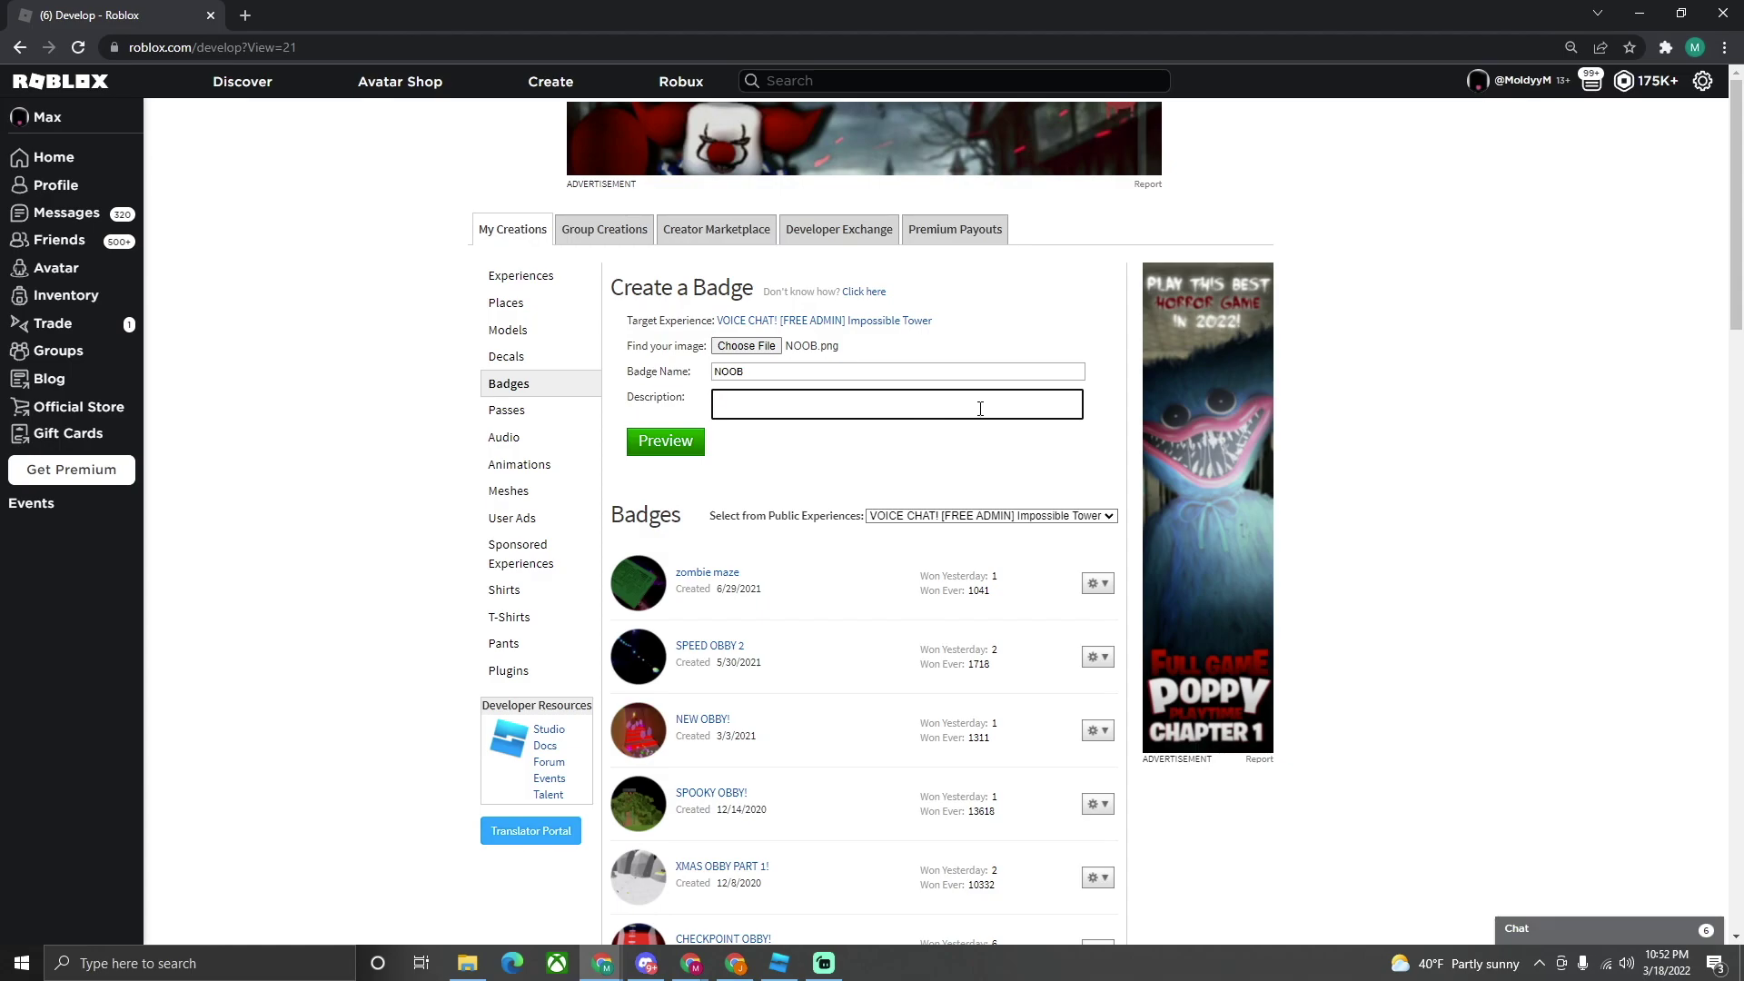
double_click(959, 367)
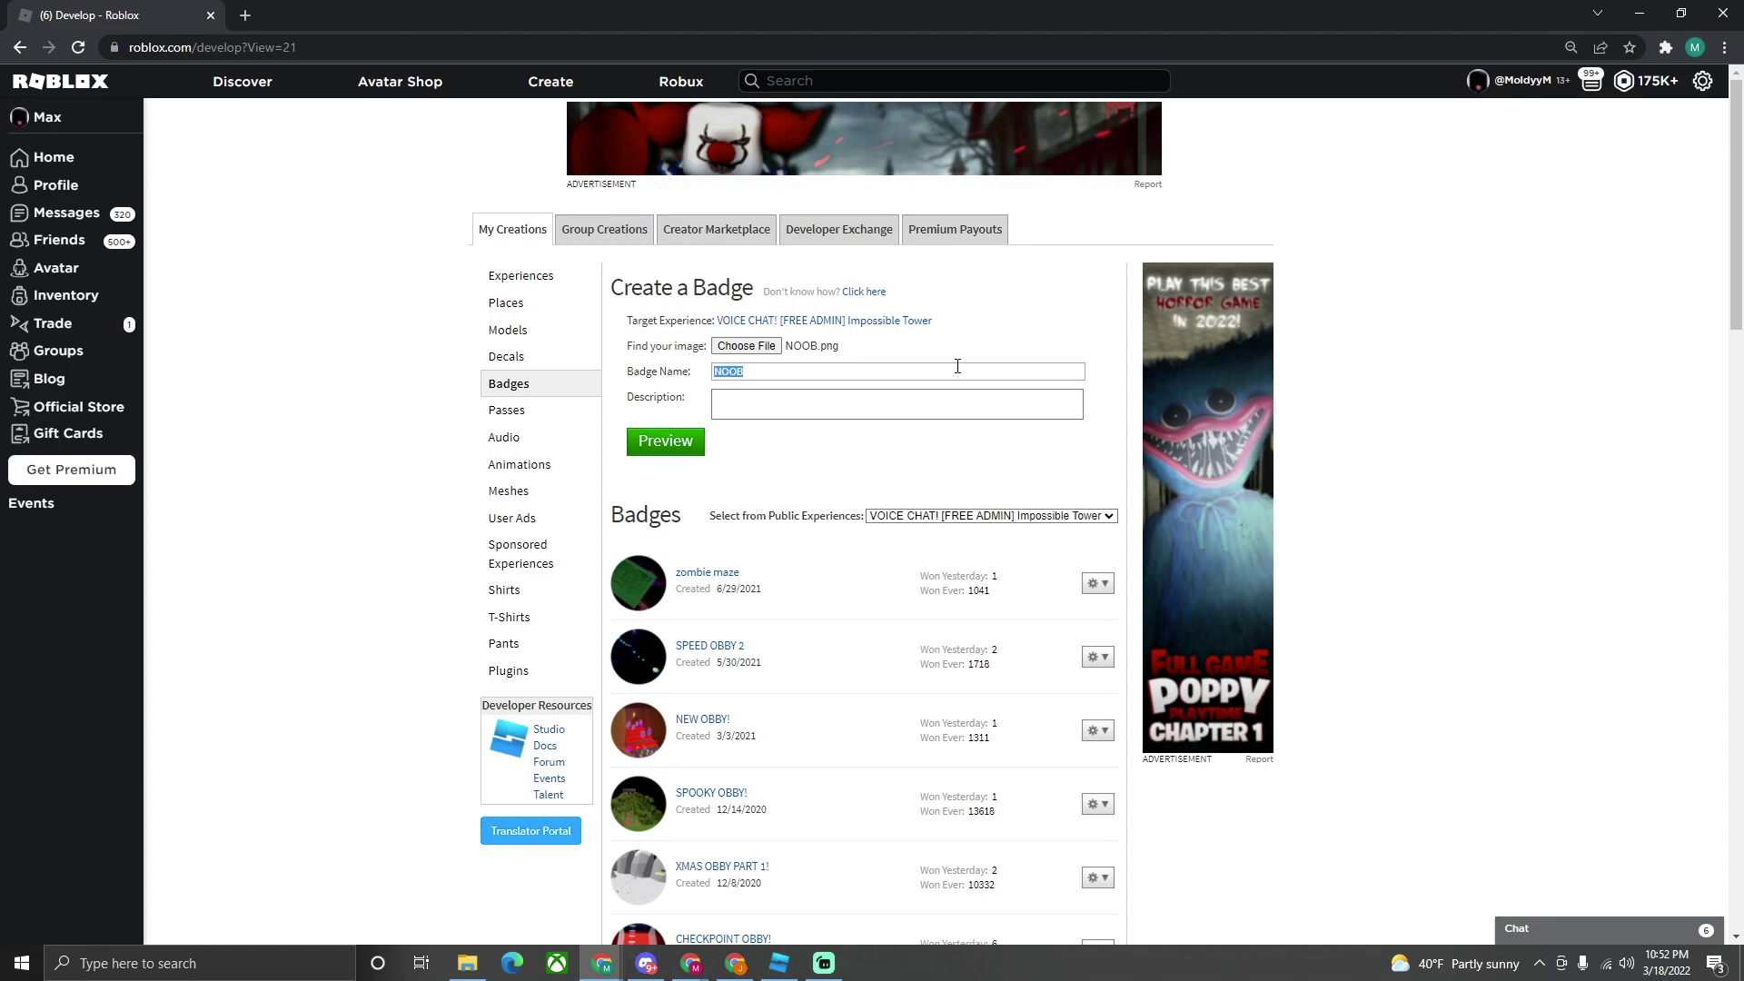
type("Wood")
left_click(934, 405)
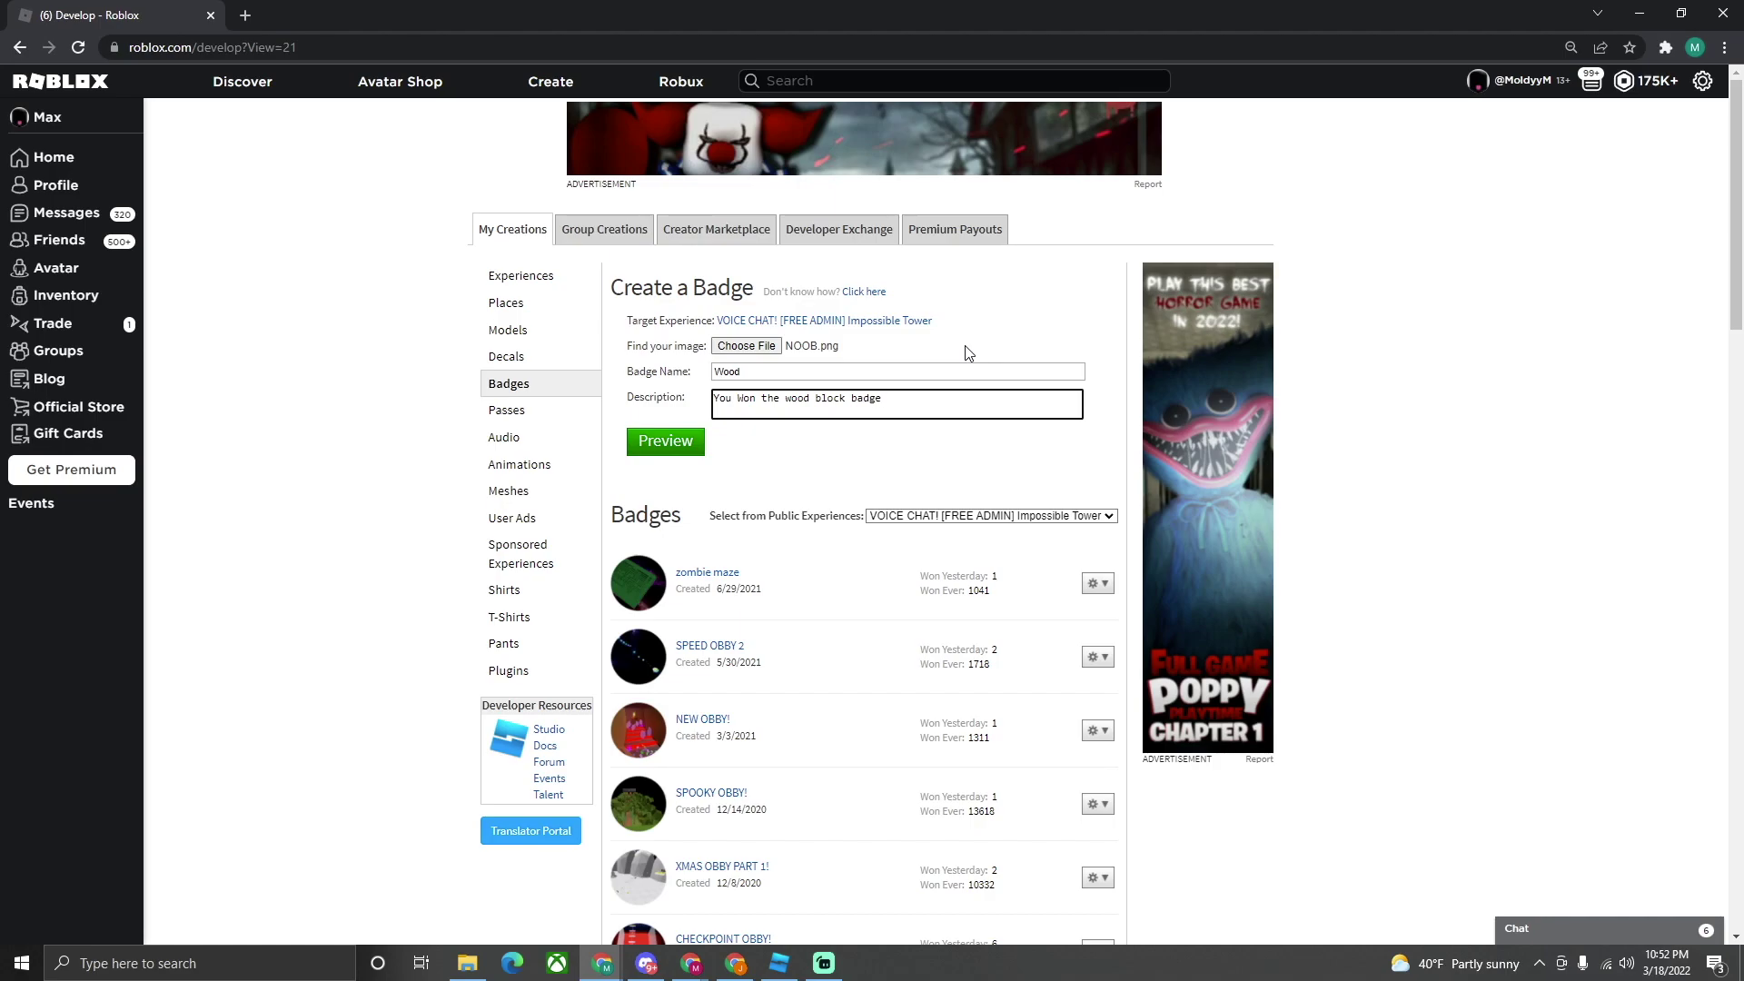
type("!")
left_click(683, 448)
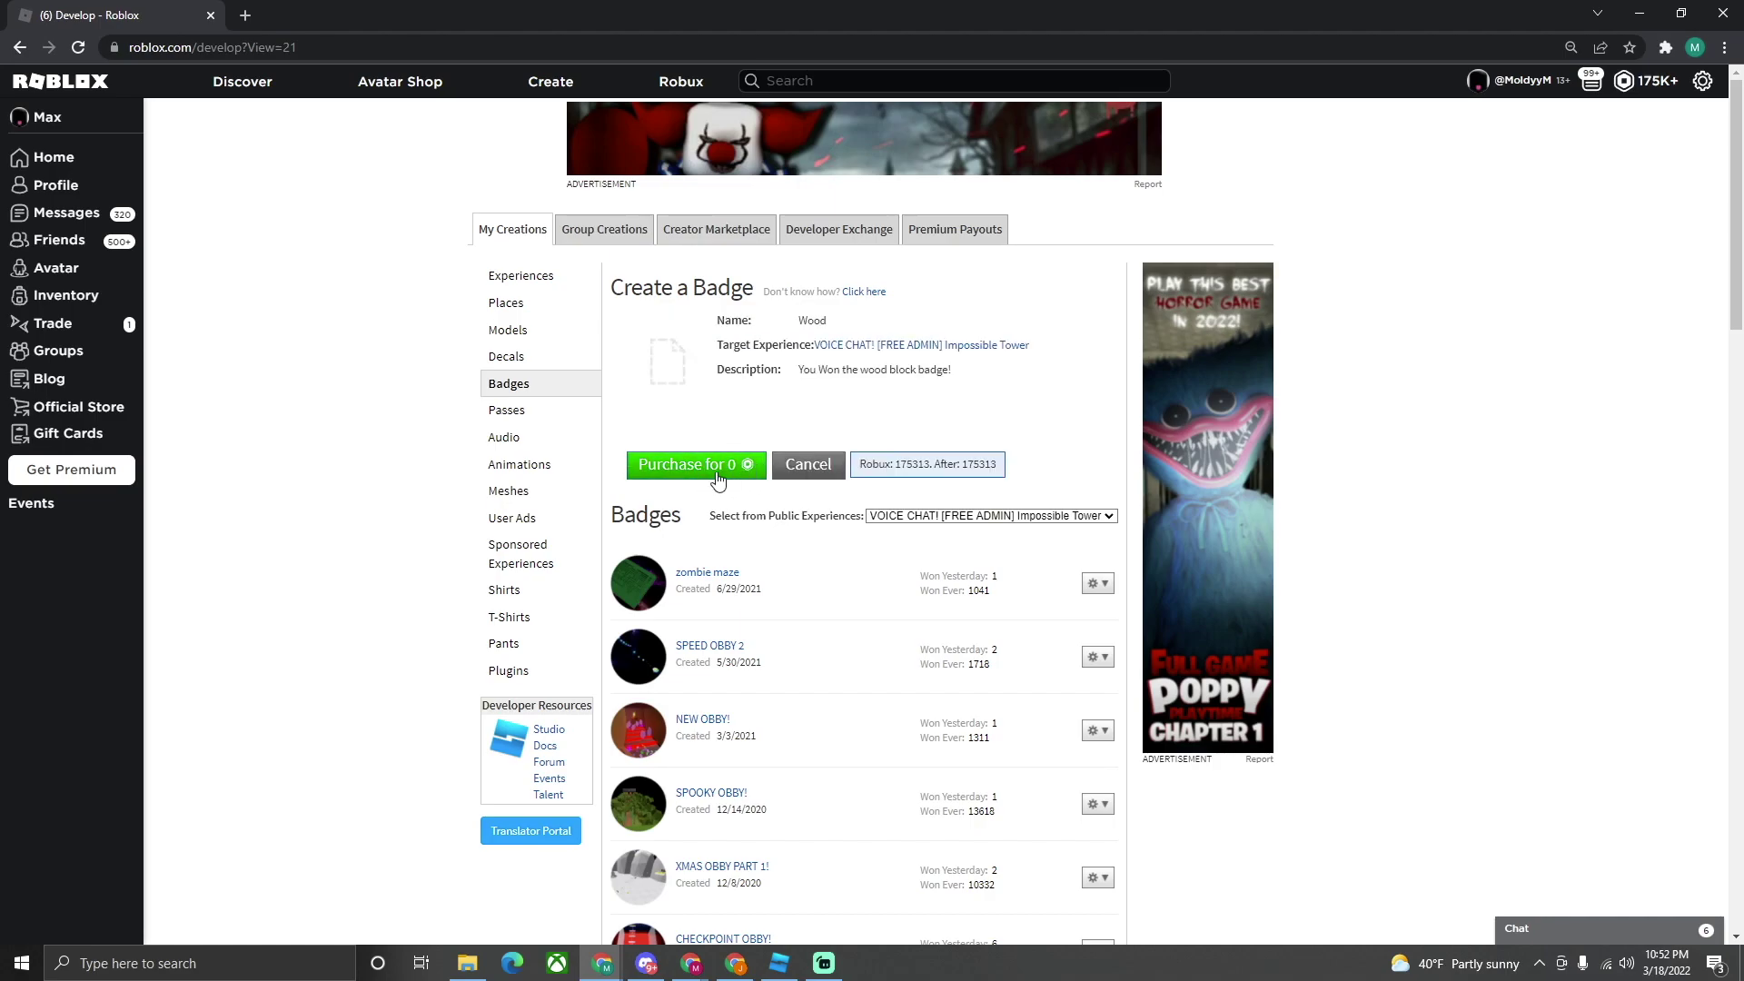
left_click(715, 469)
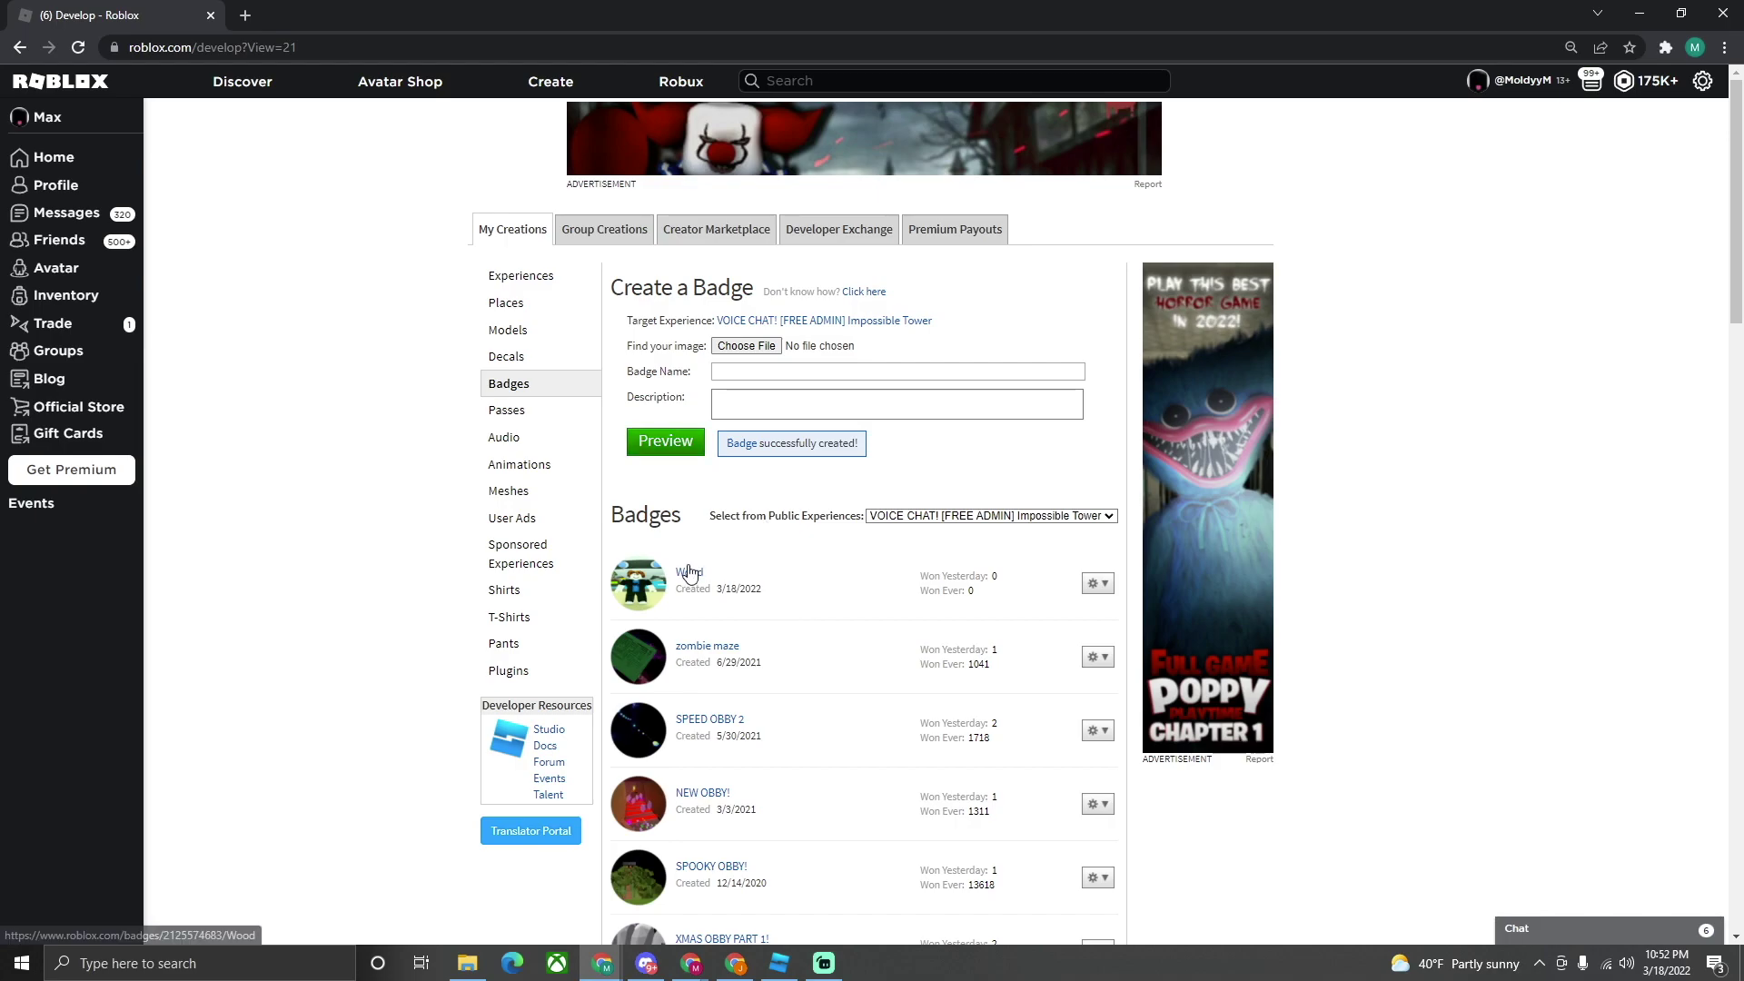
- Open the Wood badge page, reveal its ID in the address bar, and return to Studio
left_click(690, 574)
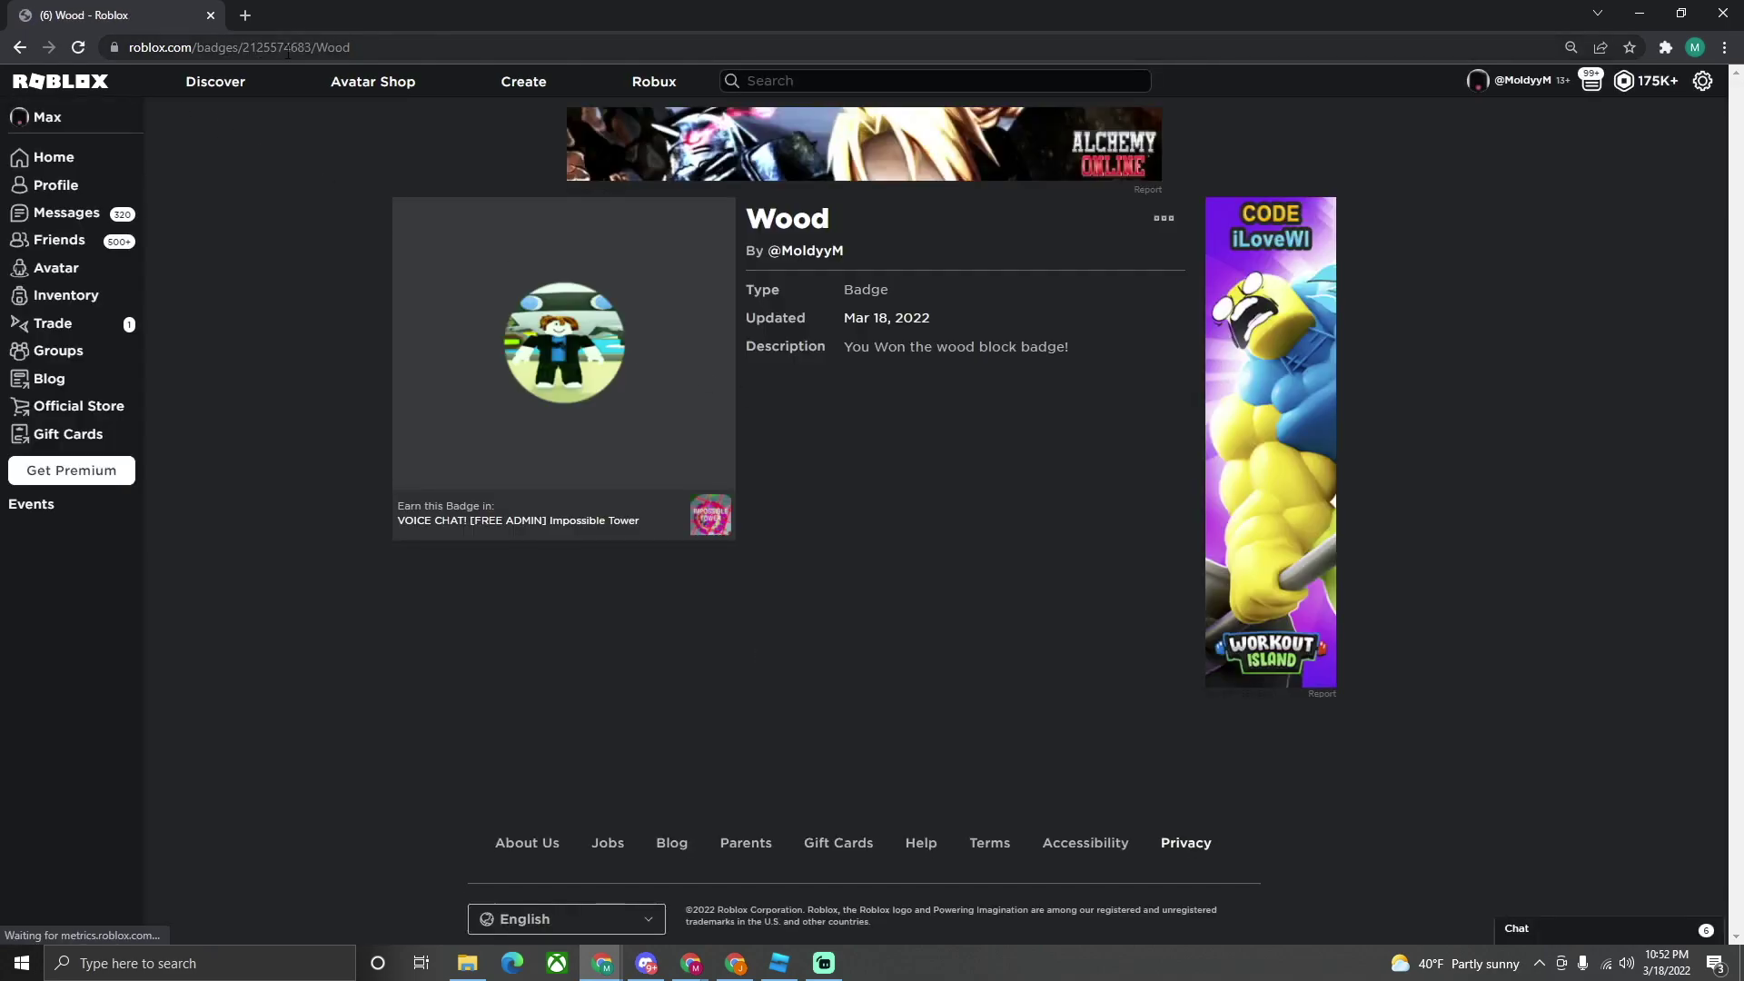
left_click(195, 49)
left_click(227, 52)
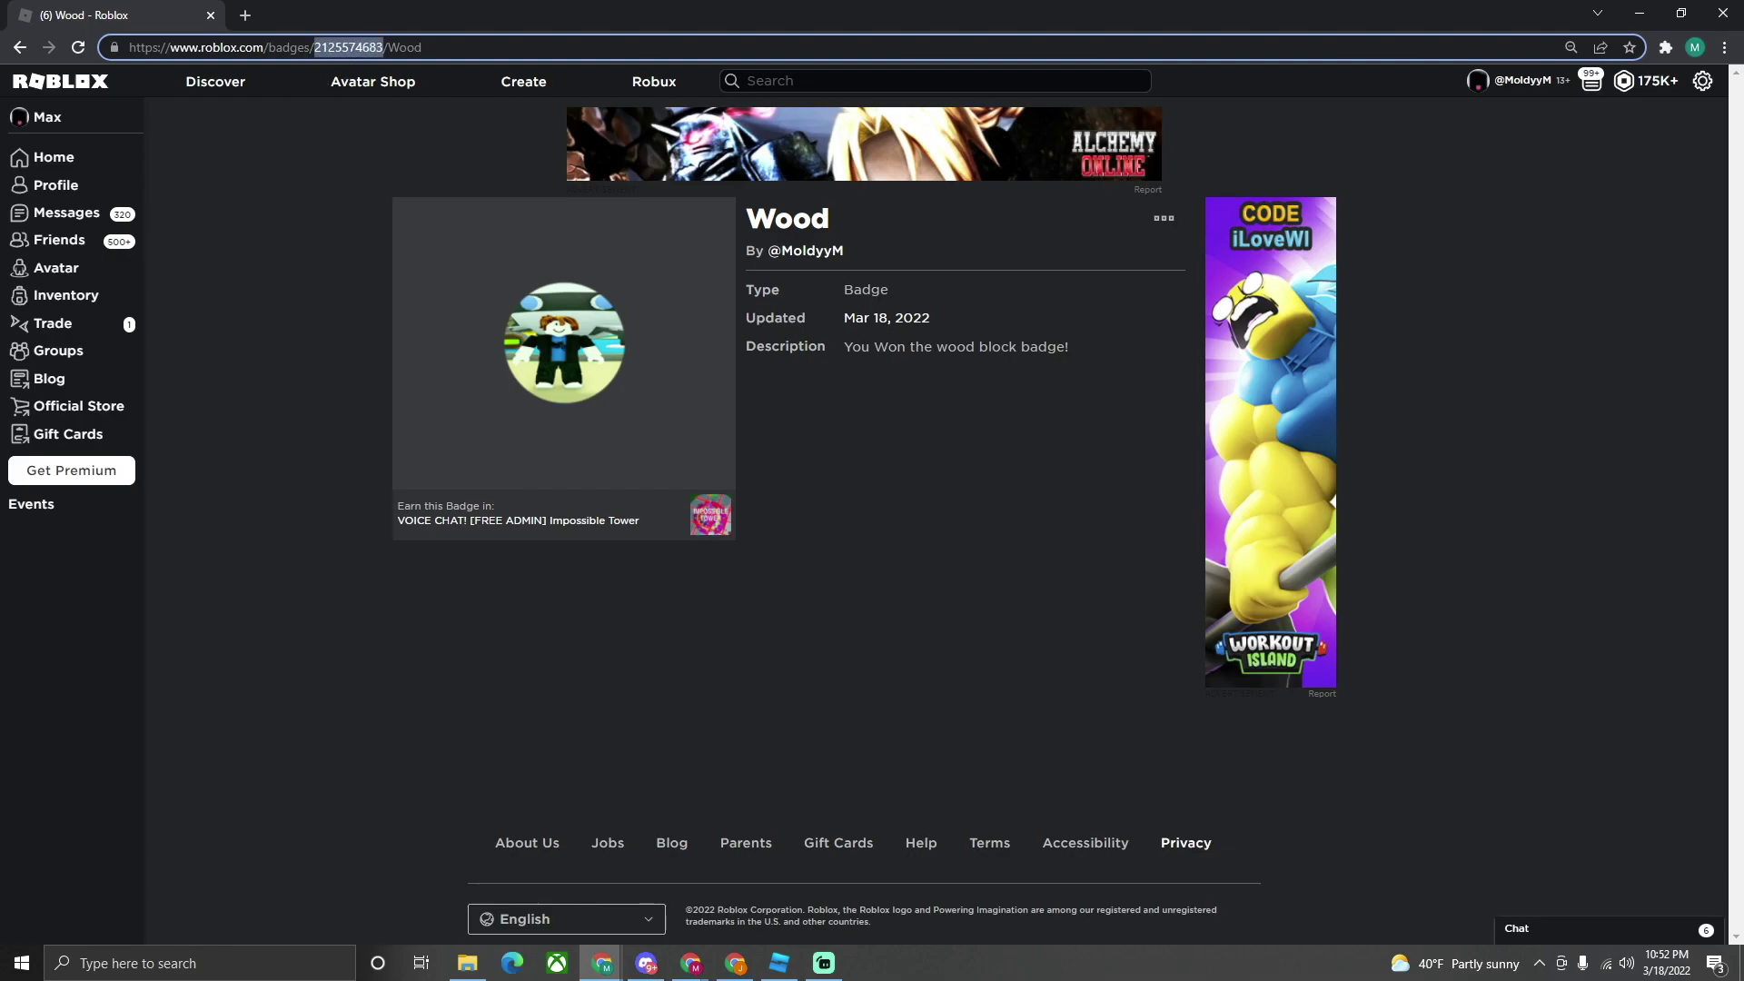
left_click(778, 963)
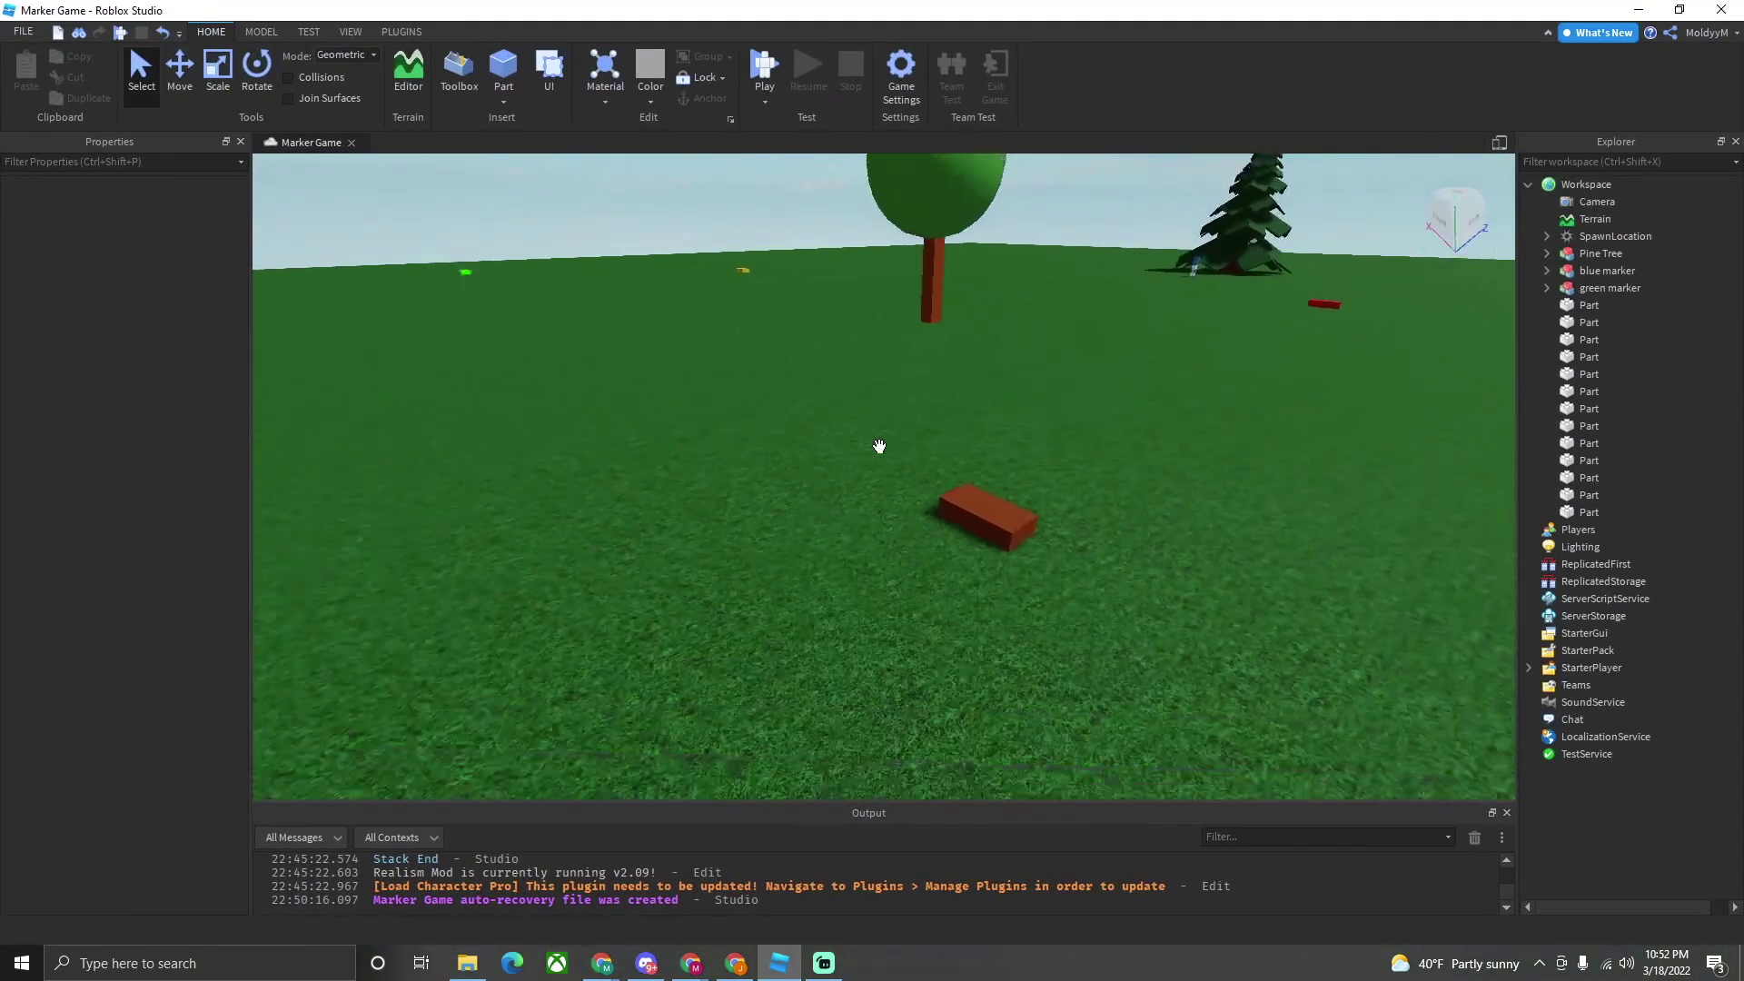
key("w")
- Insert a script into the brick part and paste in the badge-awarding touch code
left_click(913, 548)
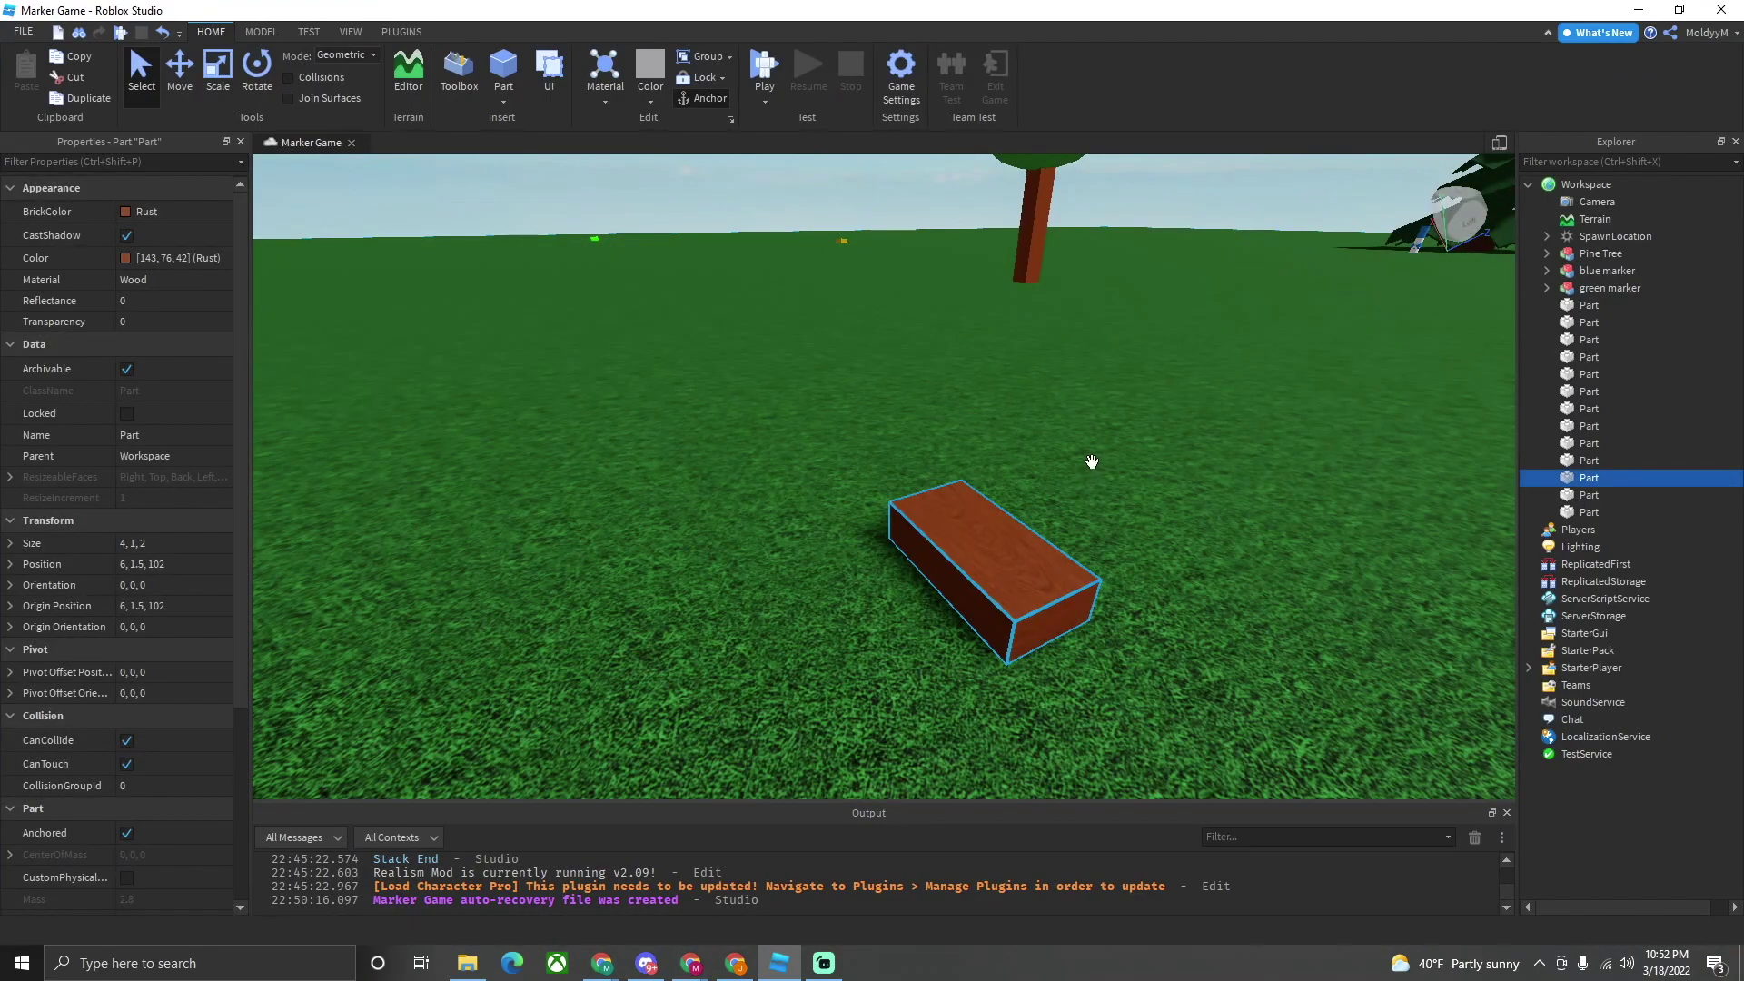
left_click(1610, 477)
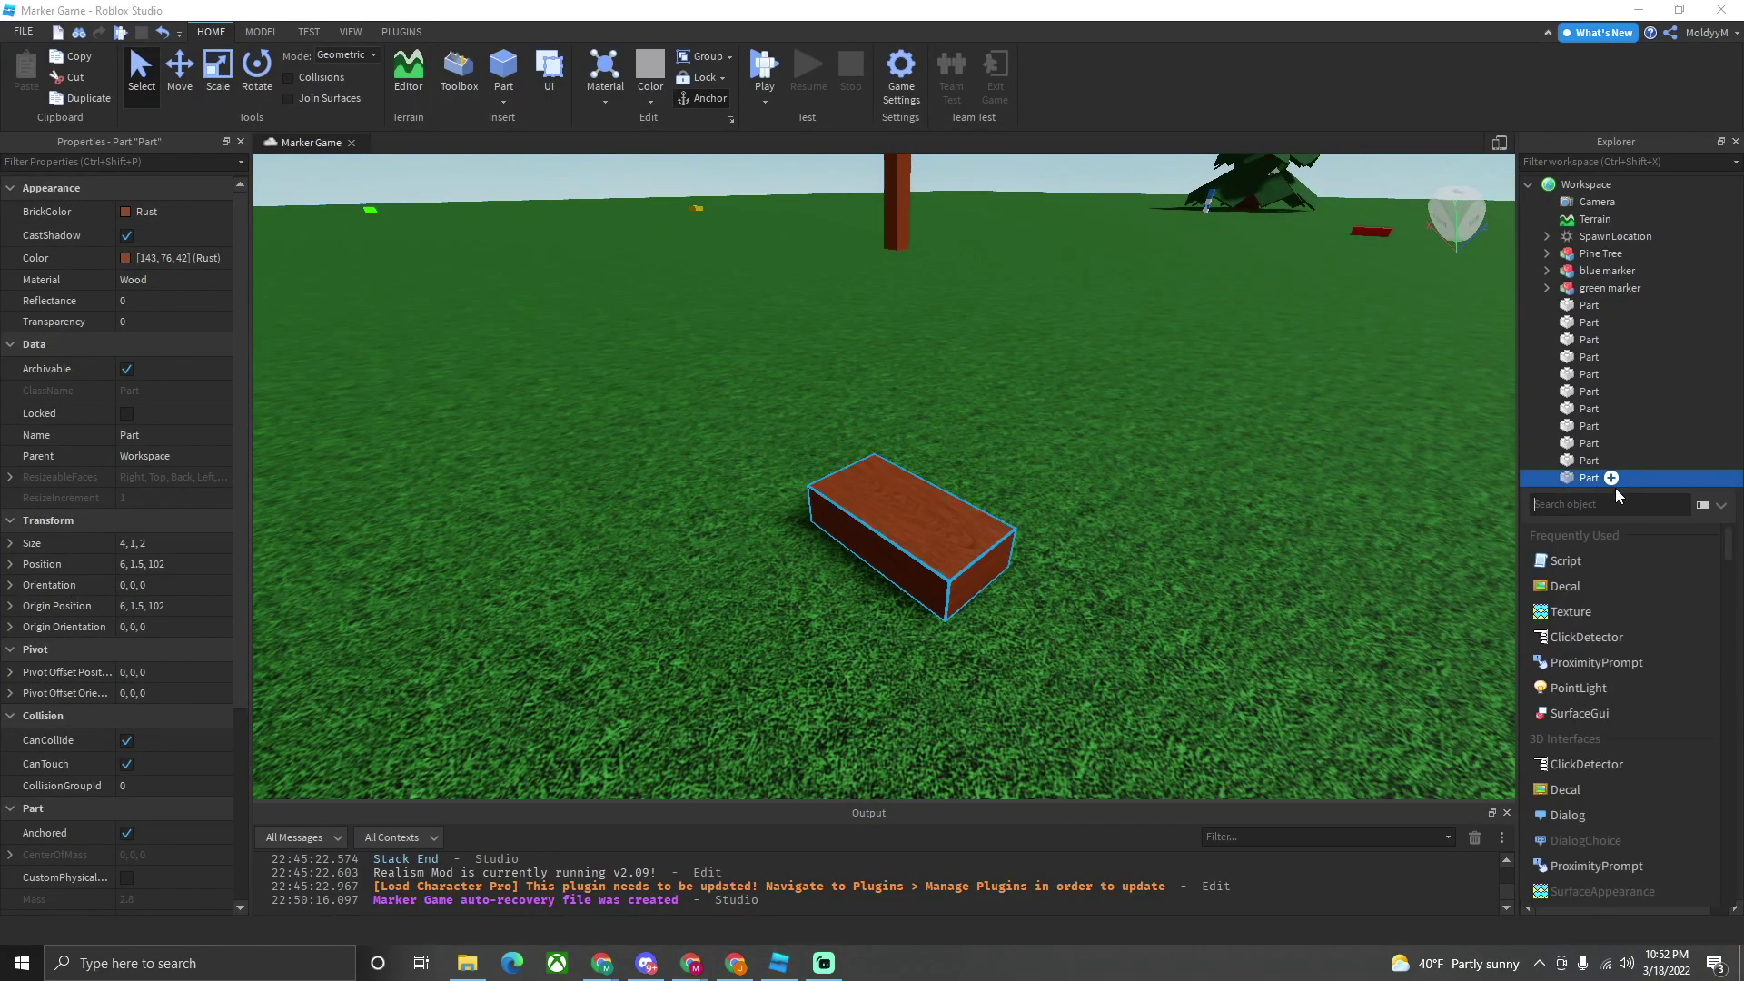
left_click(1598, 560)
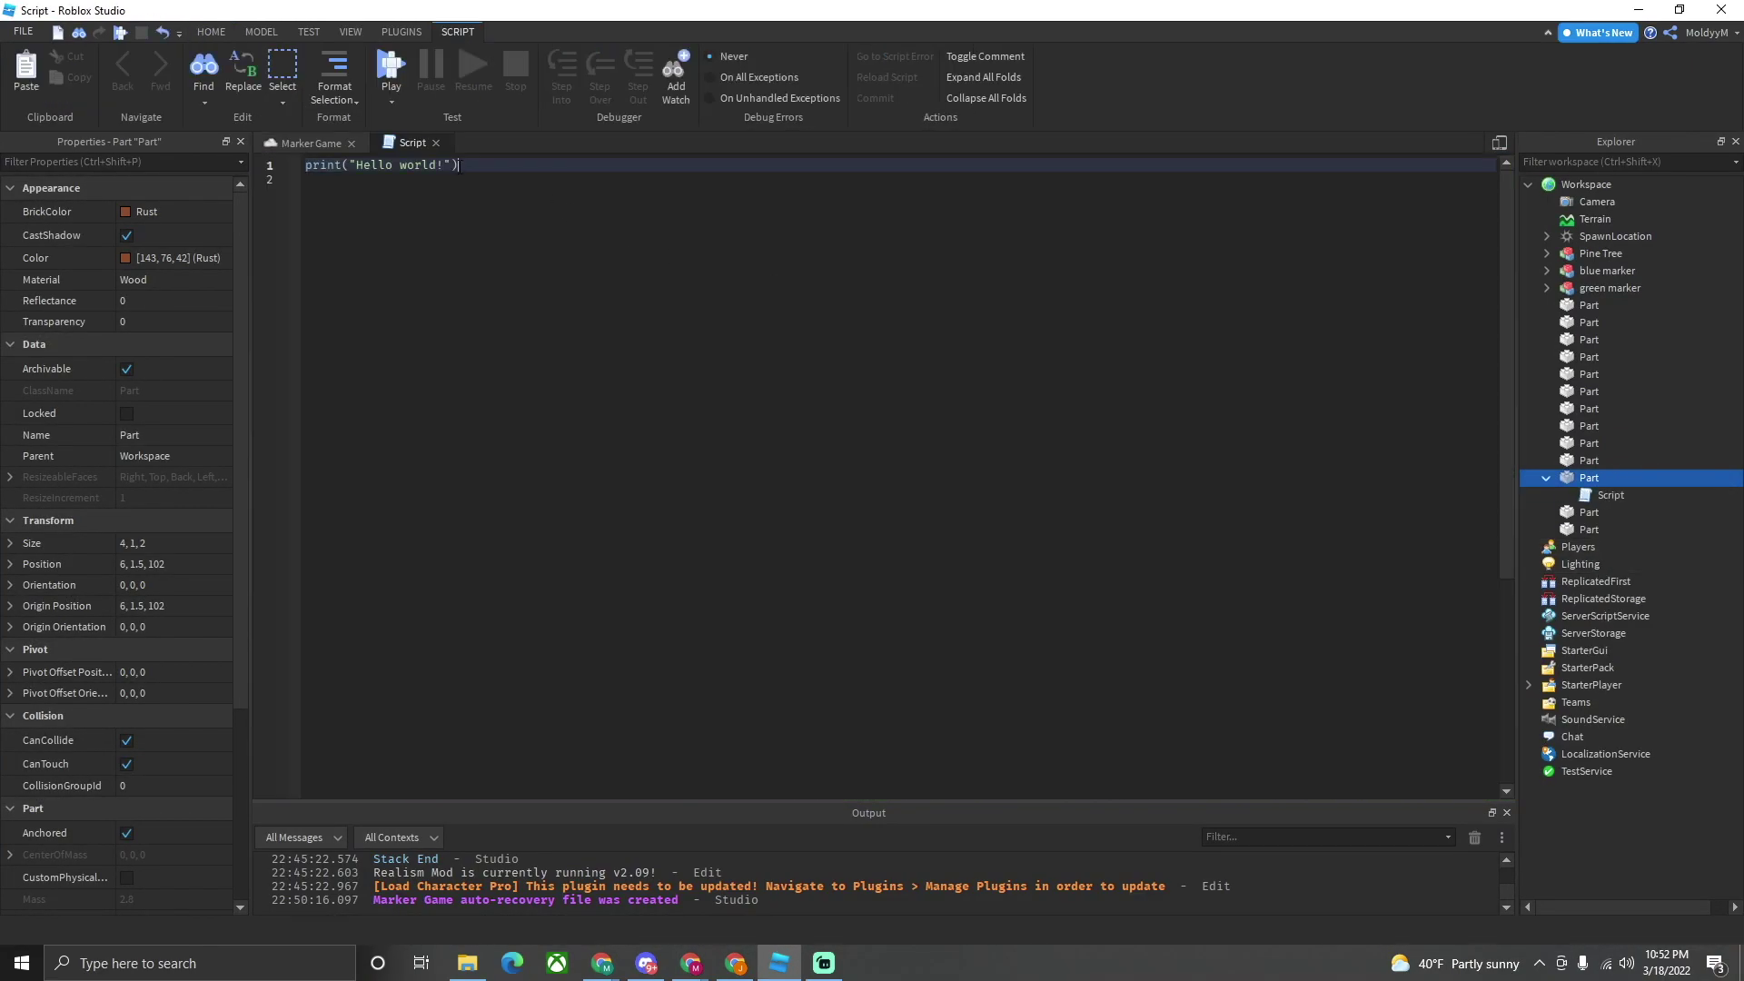
key("ctrl+a")
type("script.Parent.Touched:Connect(function(part) \tif part.Parent:FindFirstChild(\"Humanoid\") then \t\tlocal player = game.Players:GetPlayerFromCharacter(part.Parent) \t\tgame:GetService(\"BadgeService\"):AwardBadge(player.UserId, YOUR ID HERE ) \tend end)")
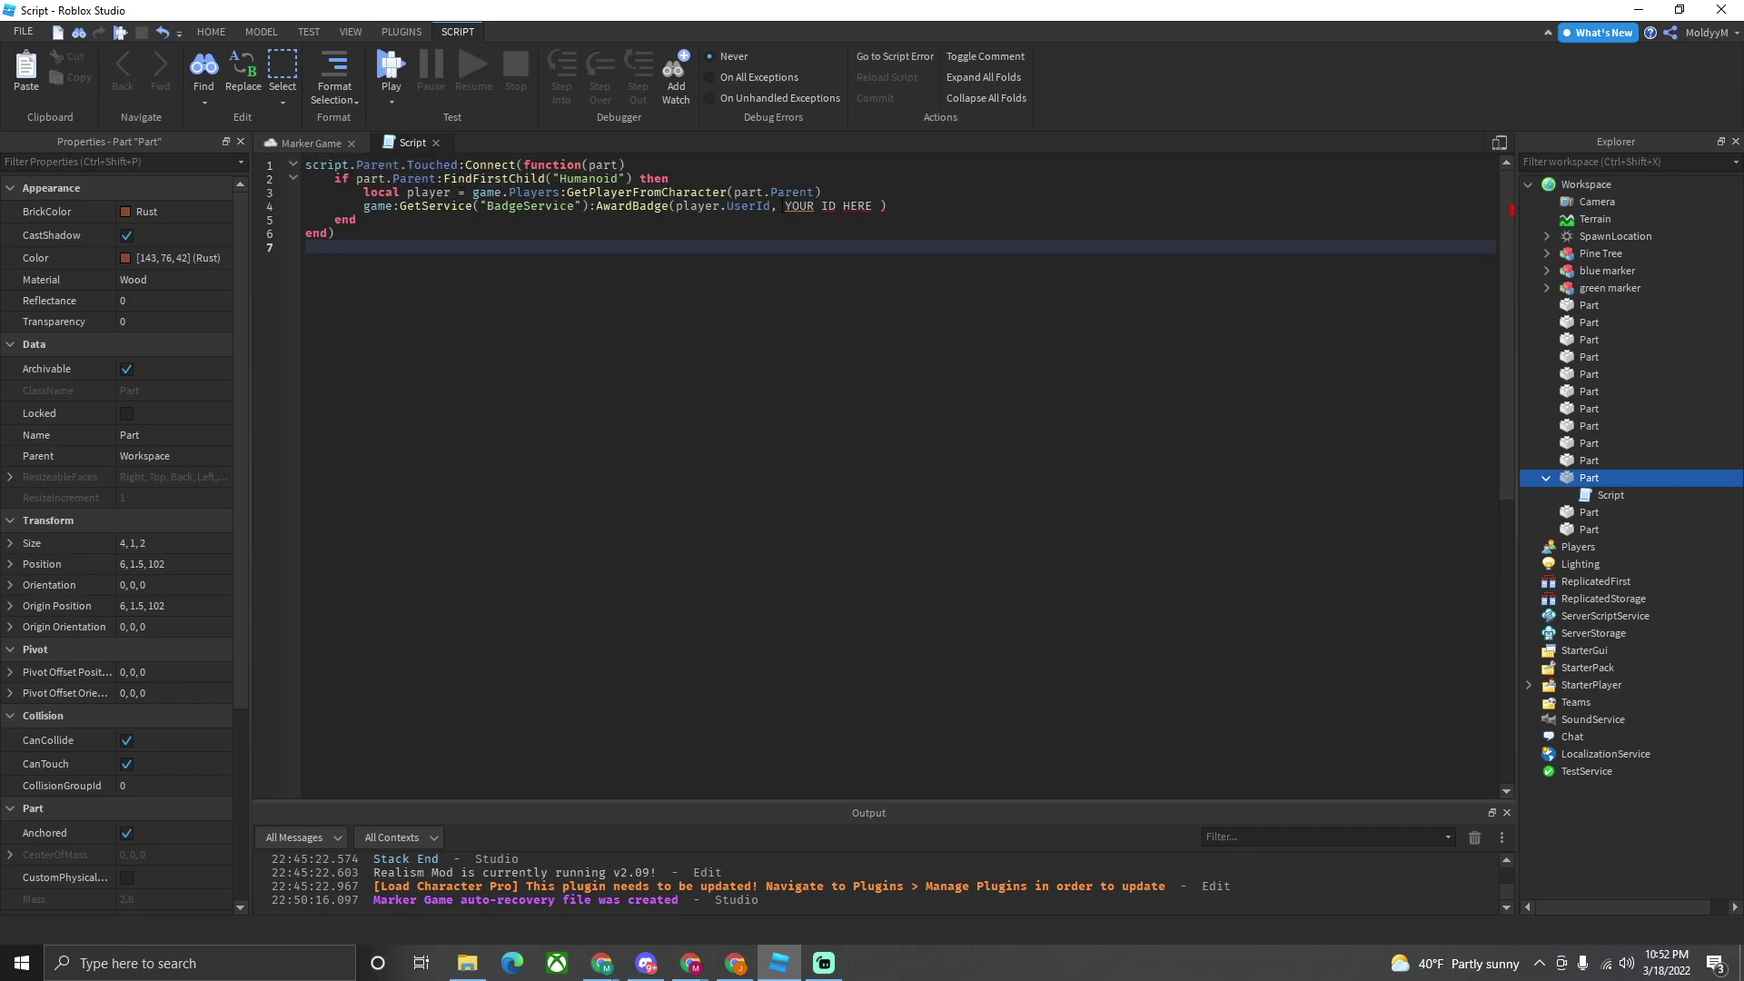
left_click_drag(783, 206, 868, 207)
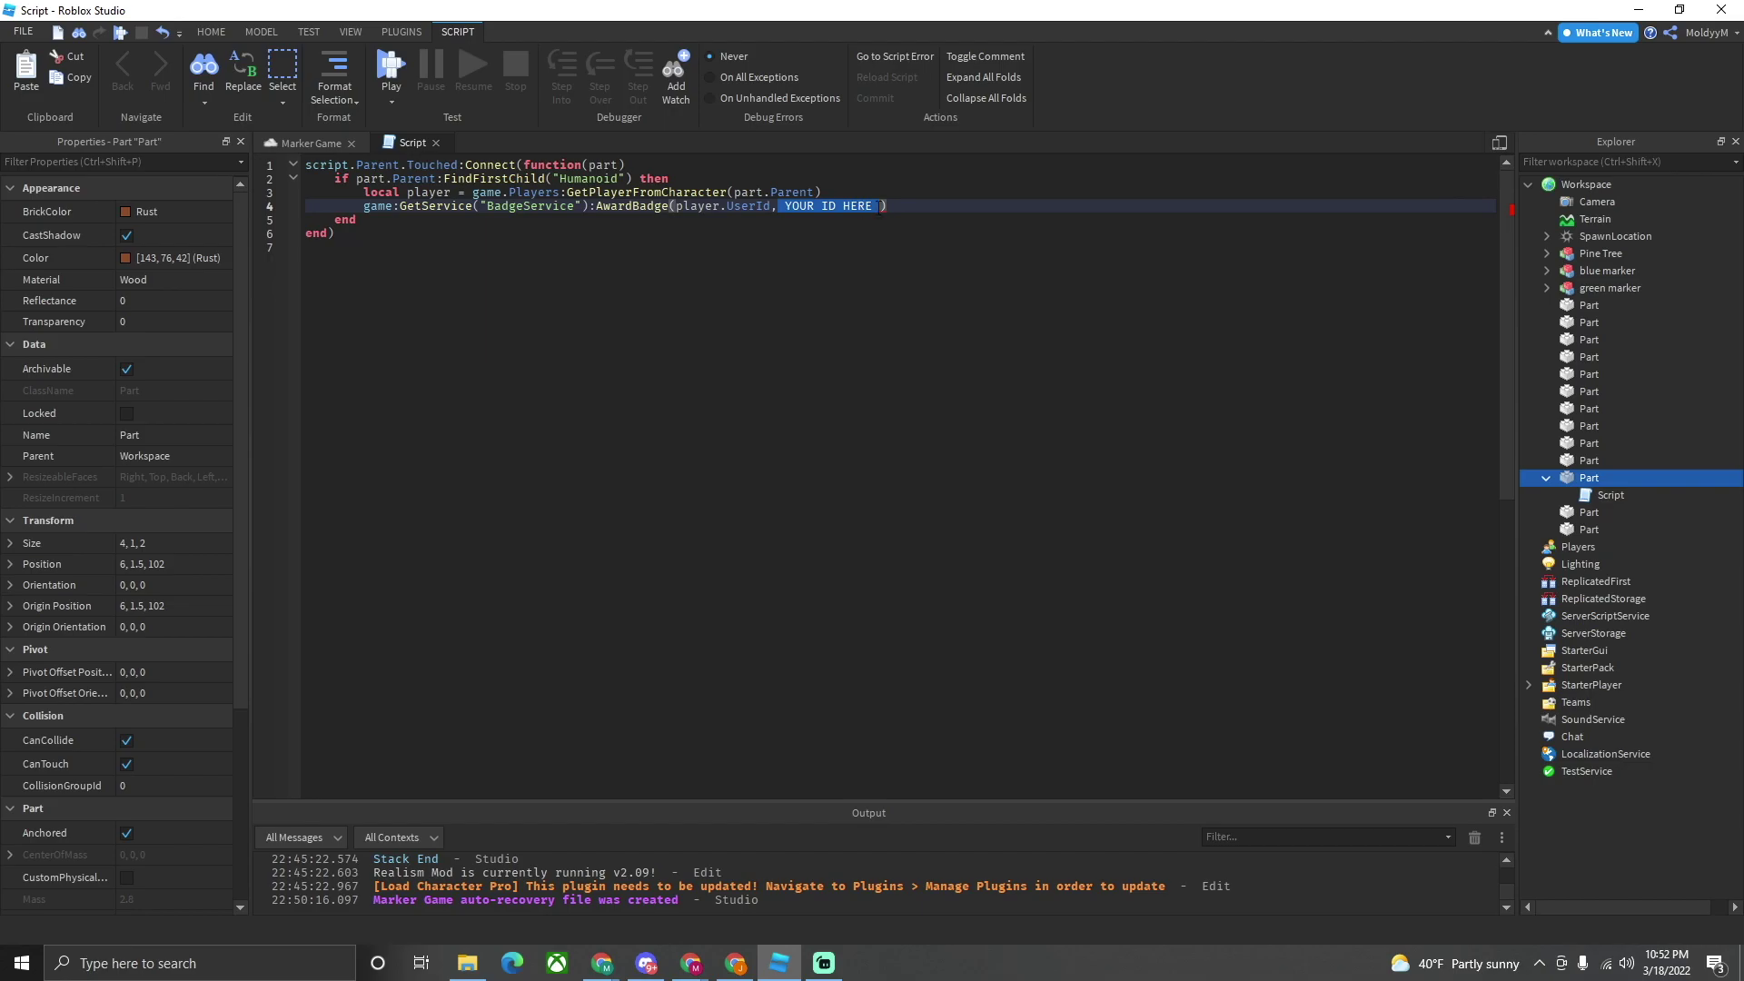
key("BackSpace")
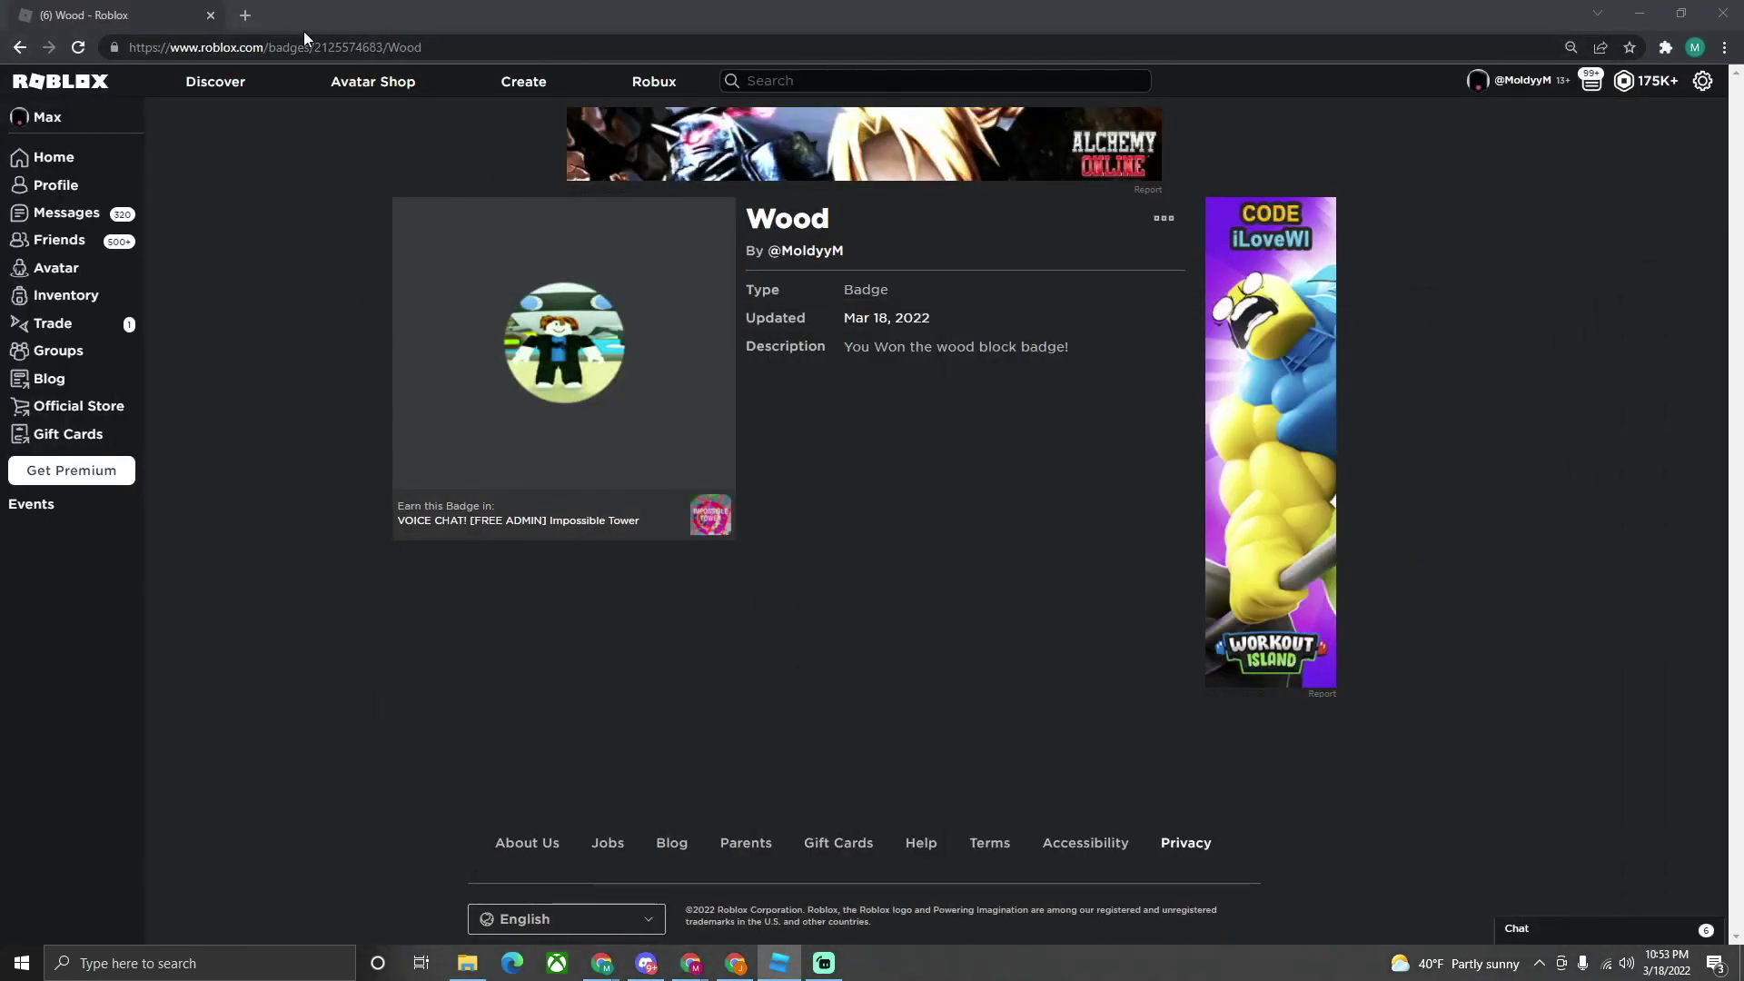
double_click(330, 49)
key("ctrl+c")
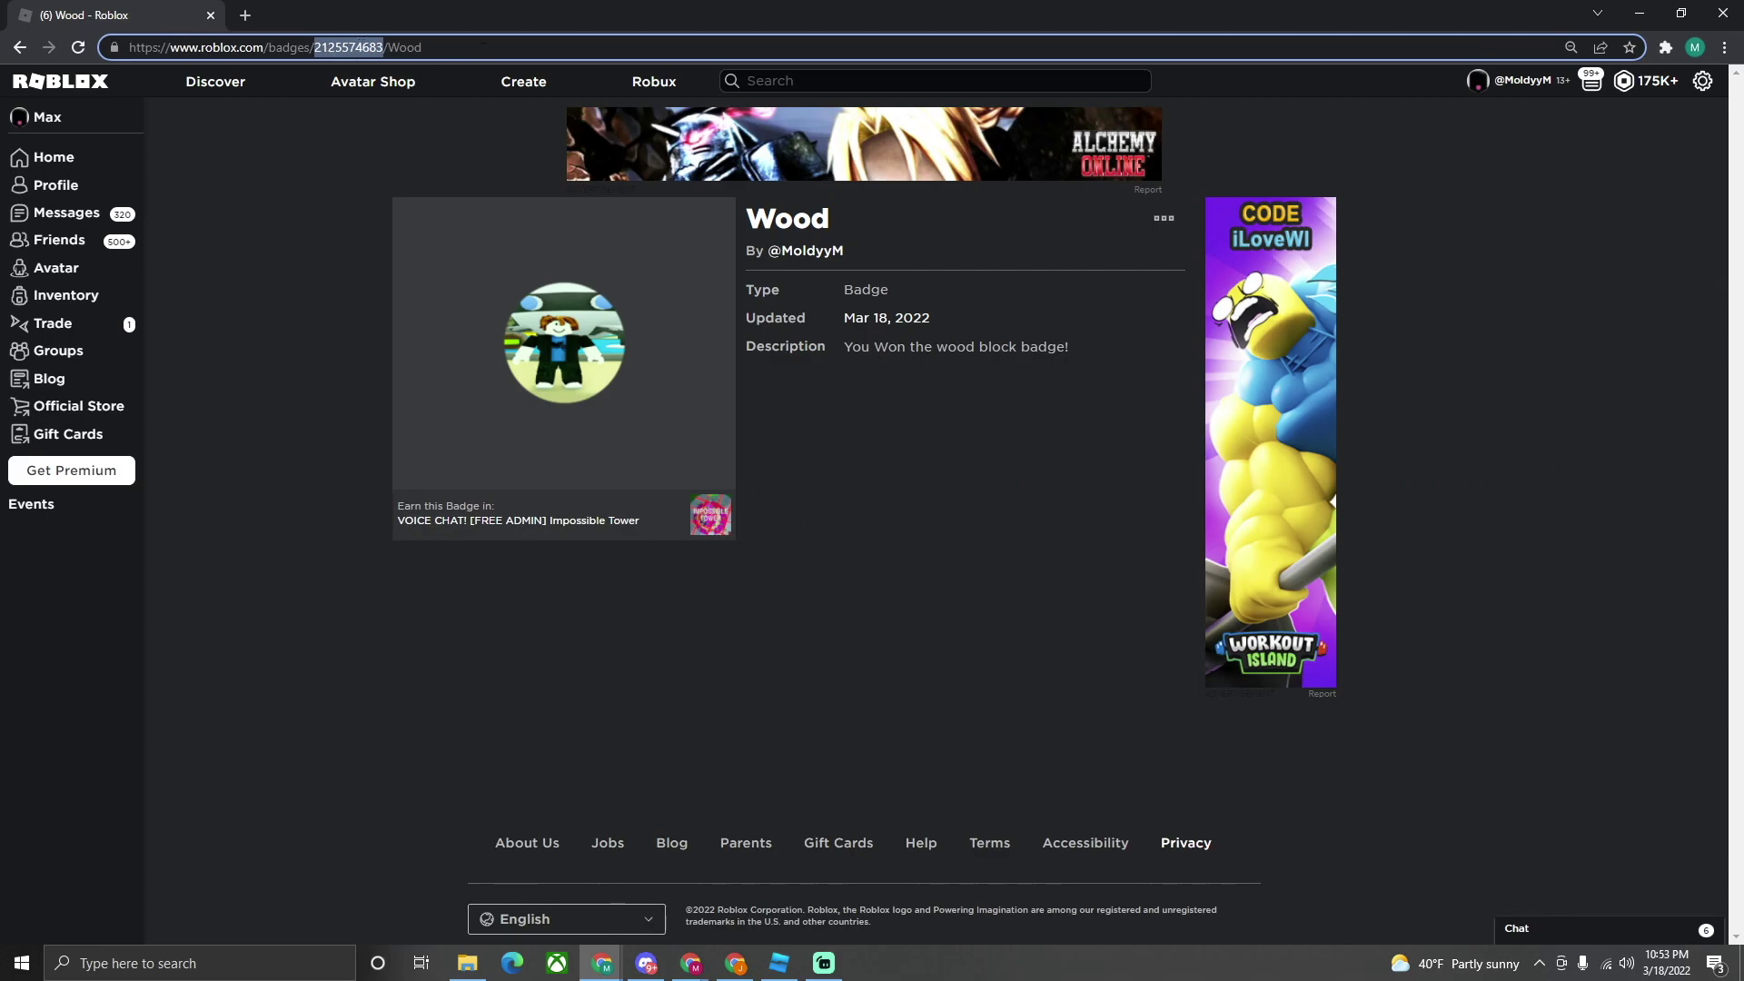
key("alt+Tab")
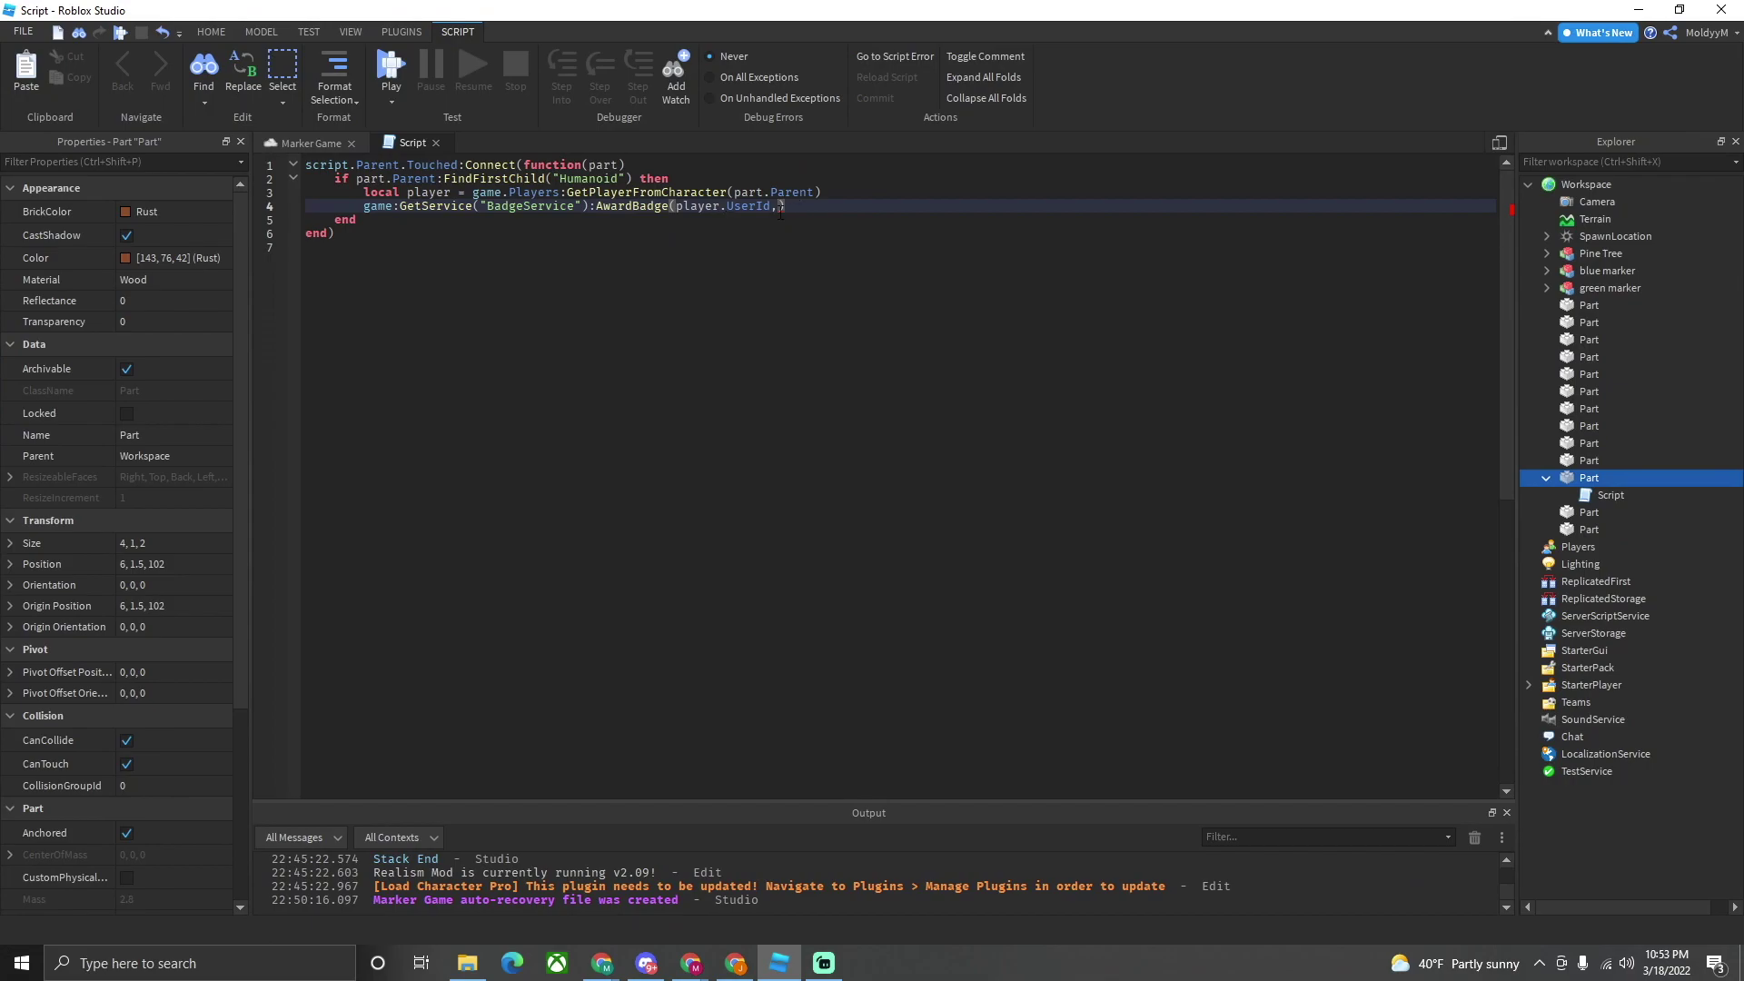
key("ctrl+v")
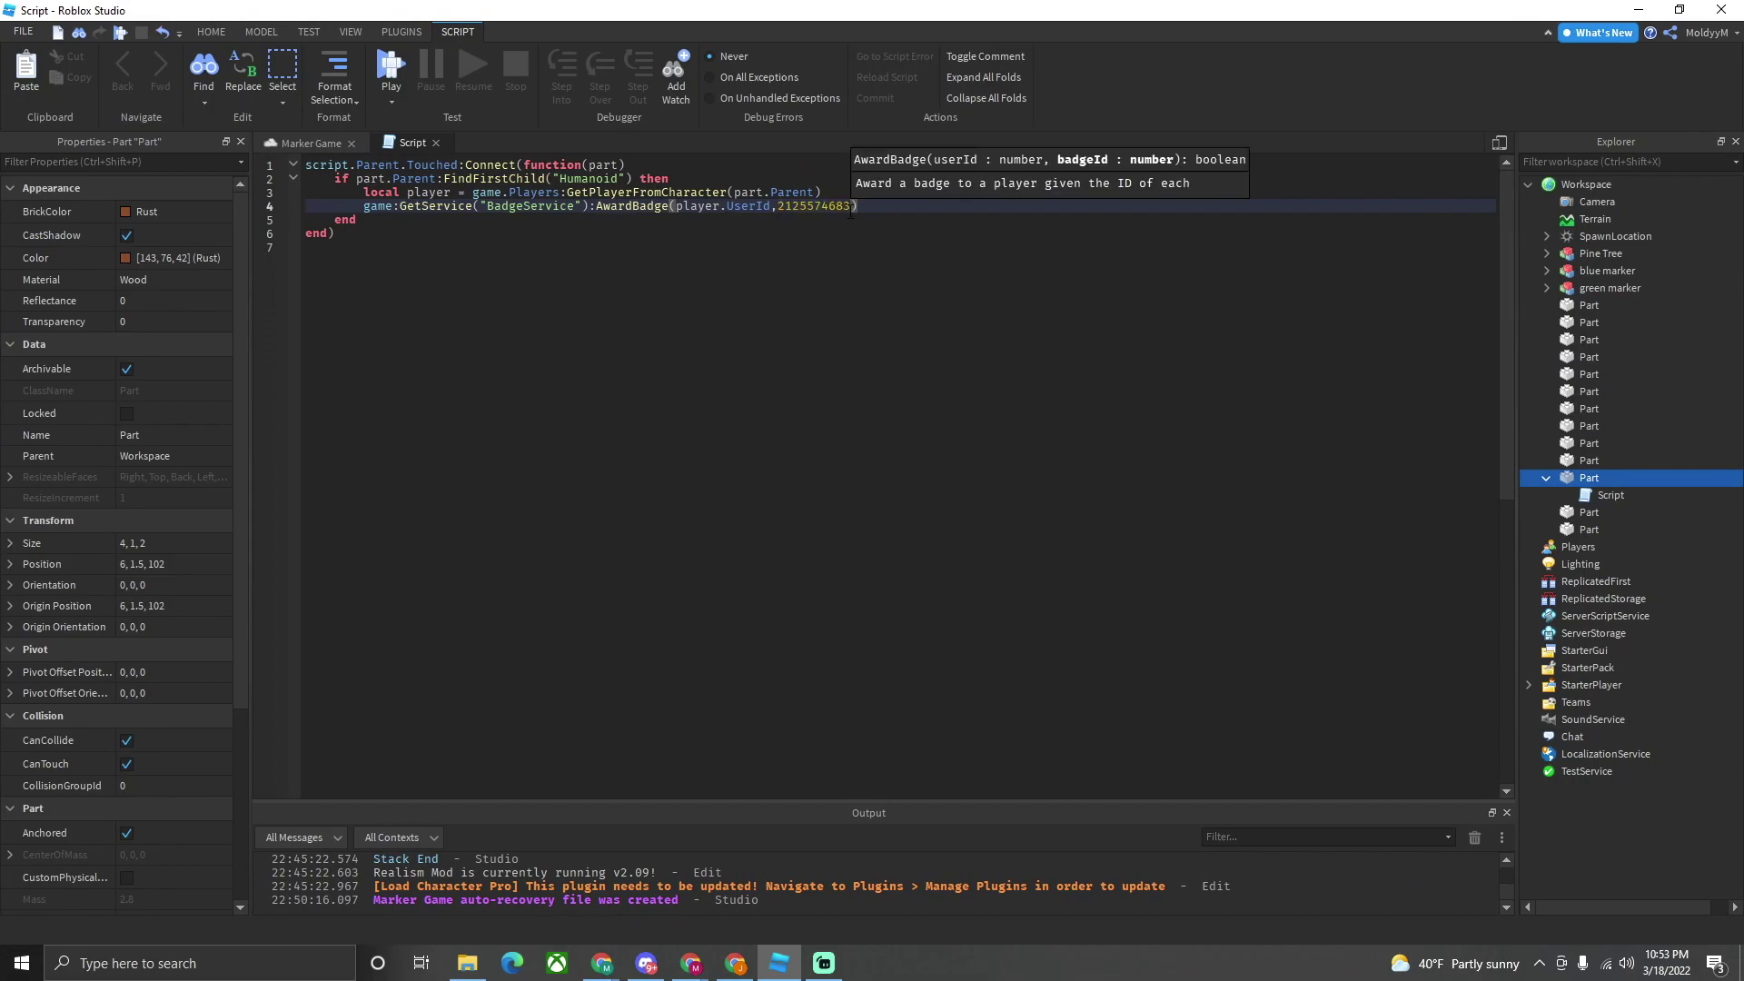
- Return to the Marker Game scene and start a playtest
left_click(311, 141)
middle_click_drag(817, 450, 806, 262)
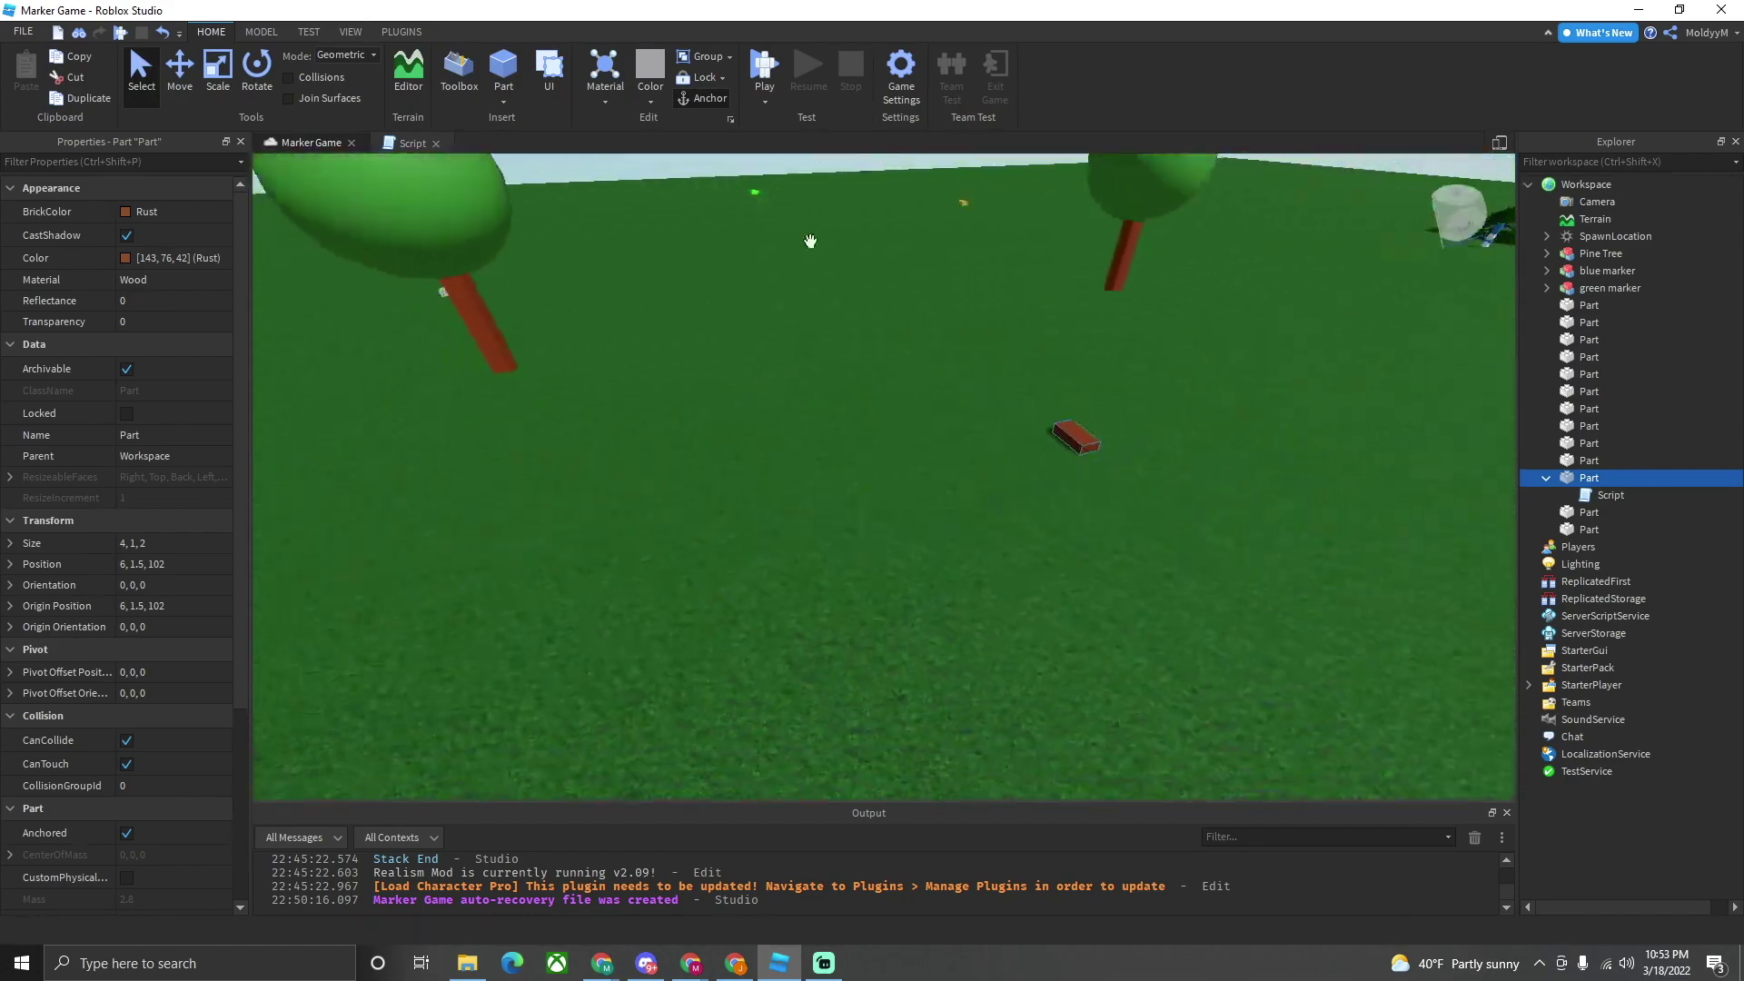
left_click(802, 140)
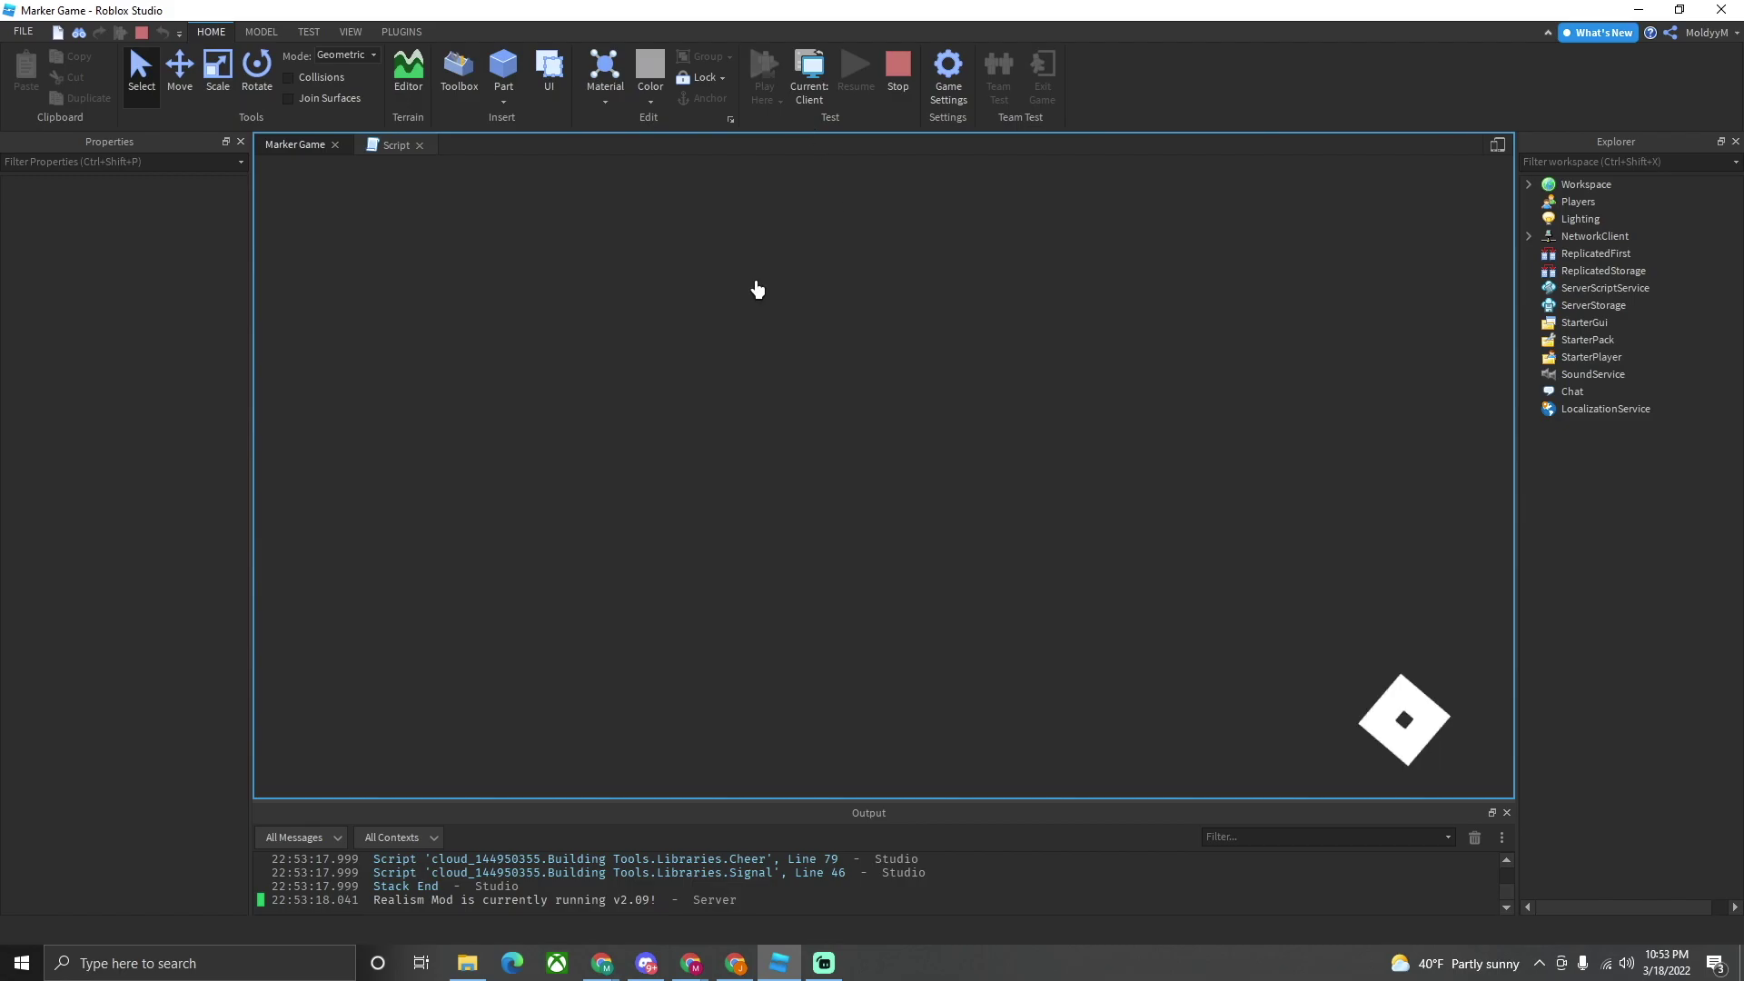
- Walk the avatar with WASD onto and around the brown wooden block
key("w")
key("Right")
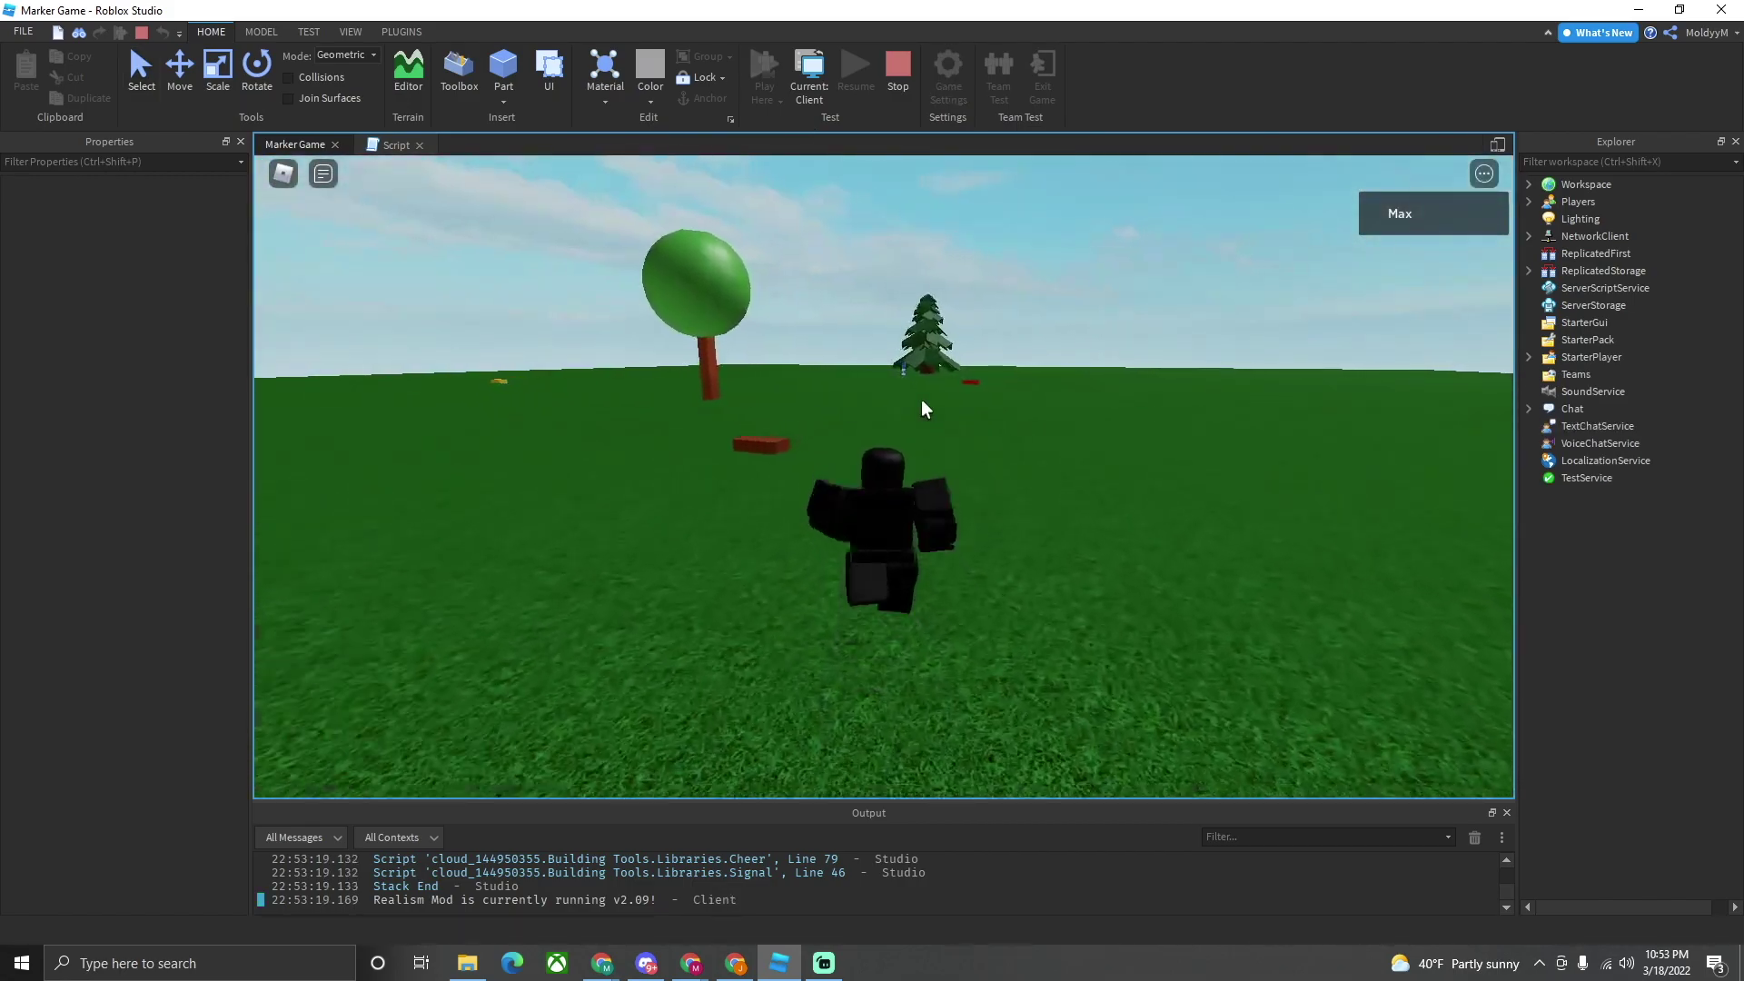
key("s")
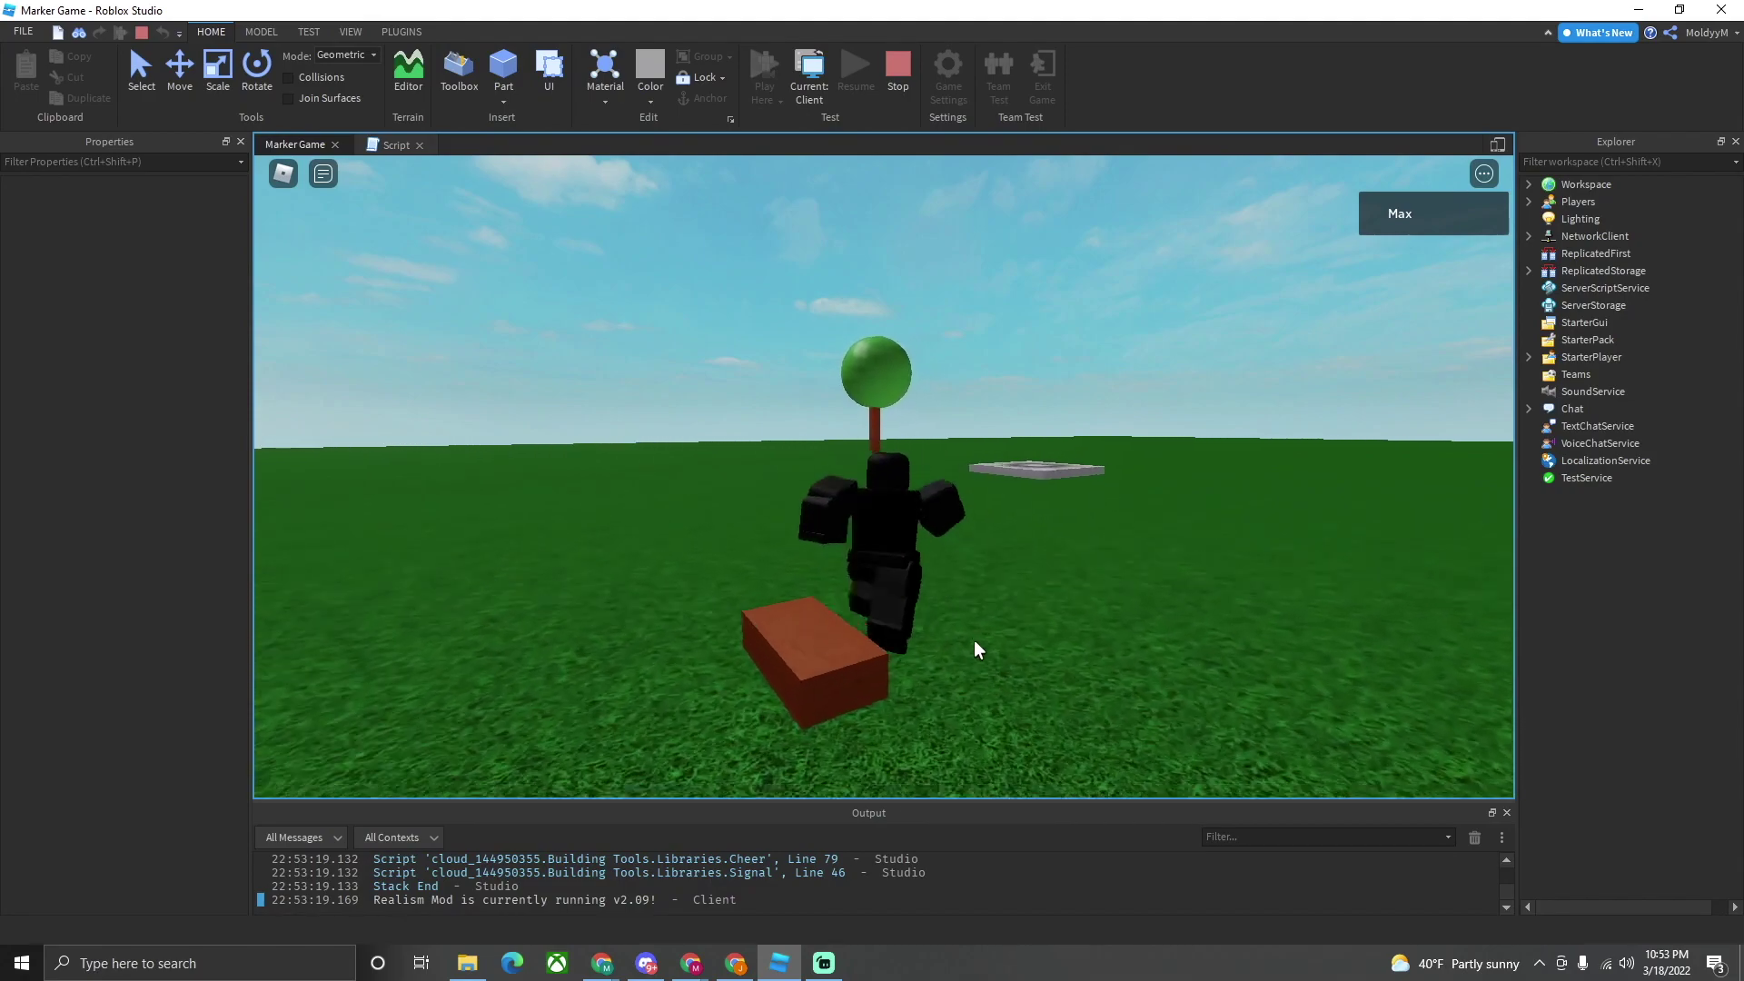
key("Right")
key("Right")
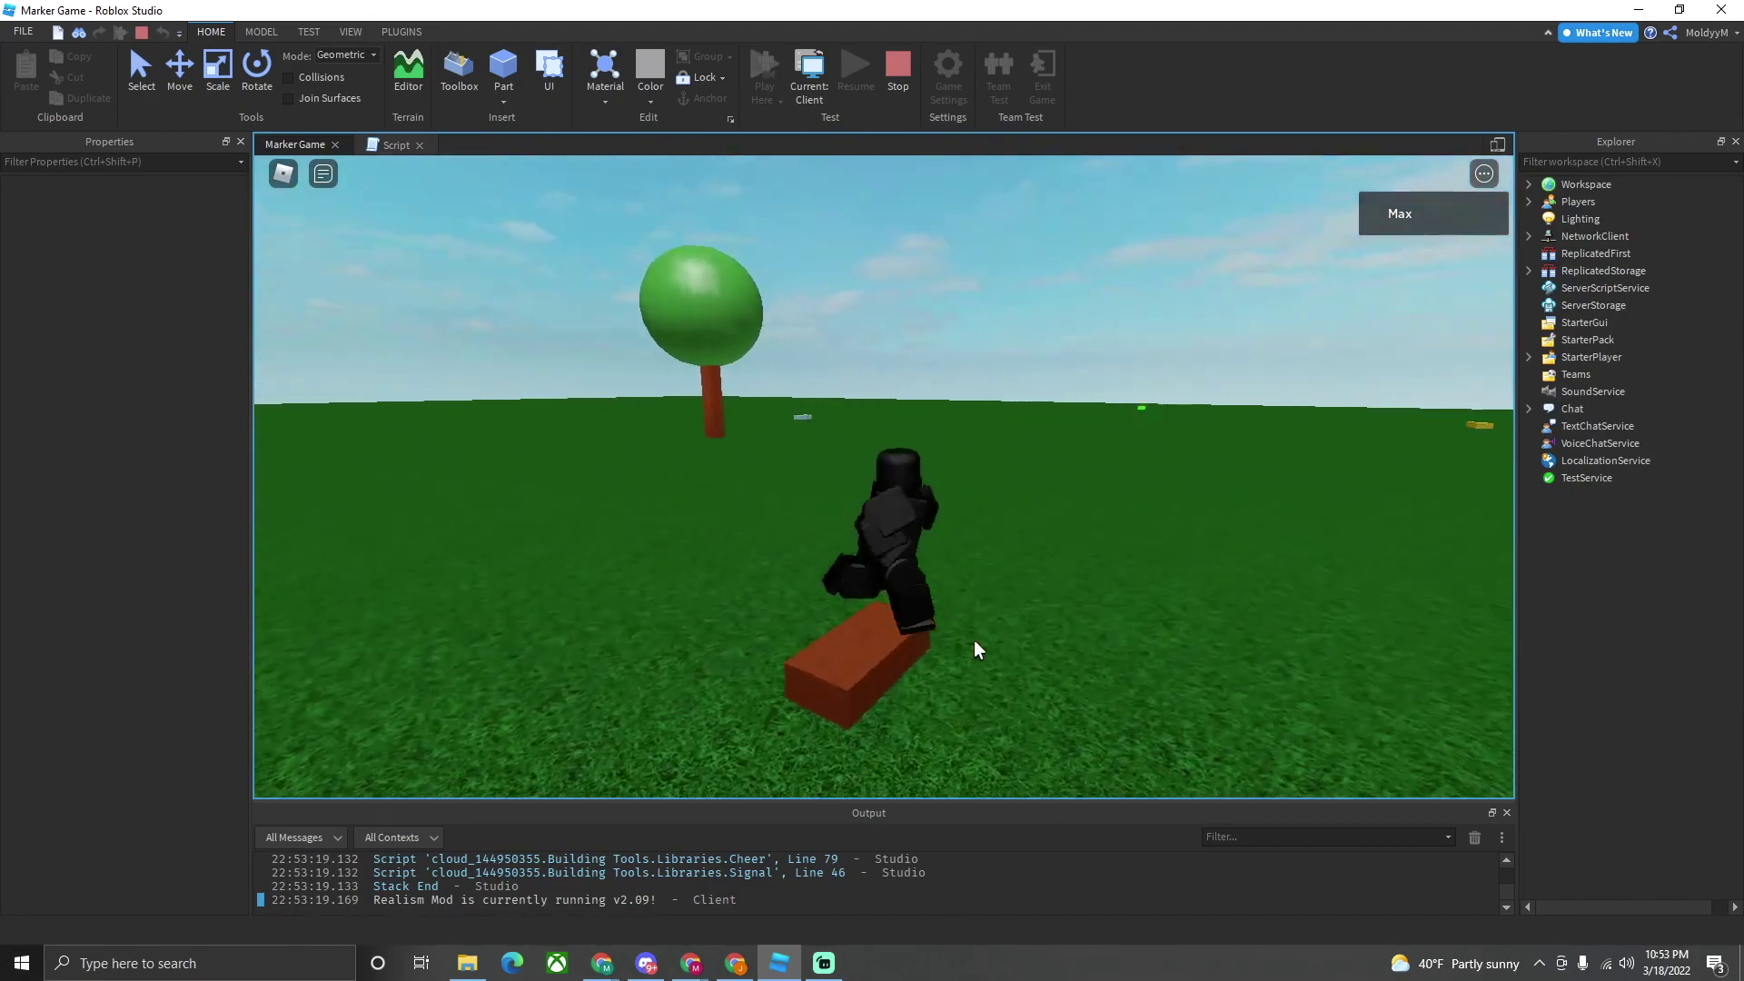
key("s")
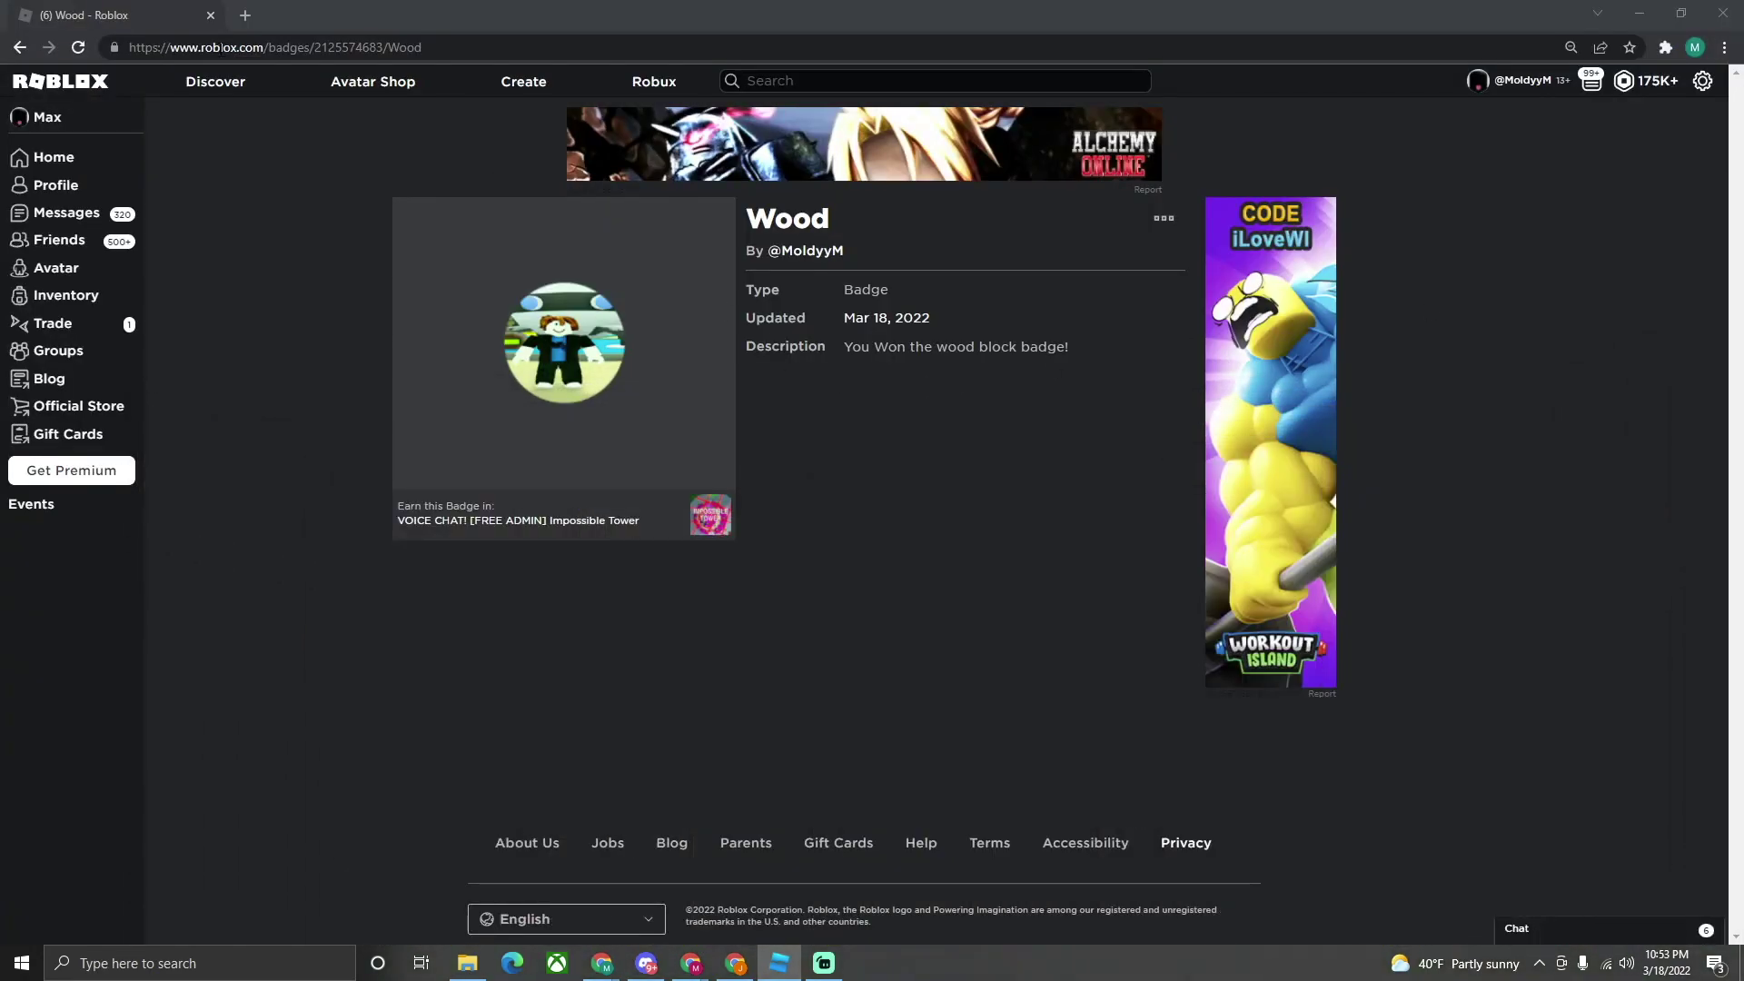
- Set Marker Game to Public in Configure Experience, save, and return to the experiences list
left_click(17, 46)
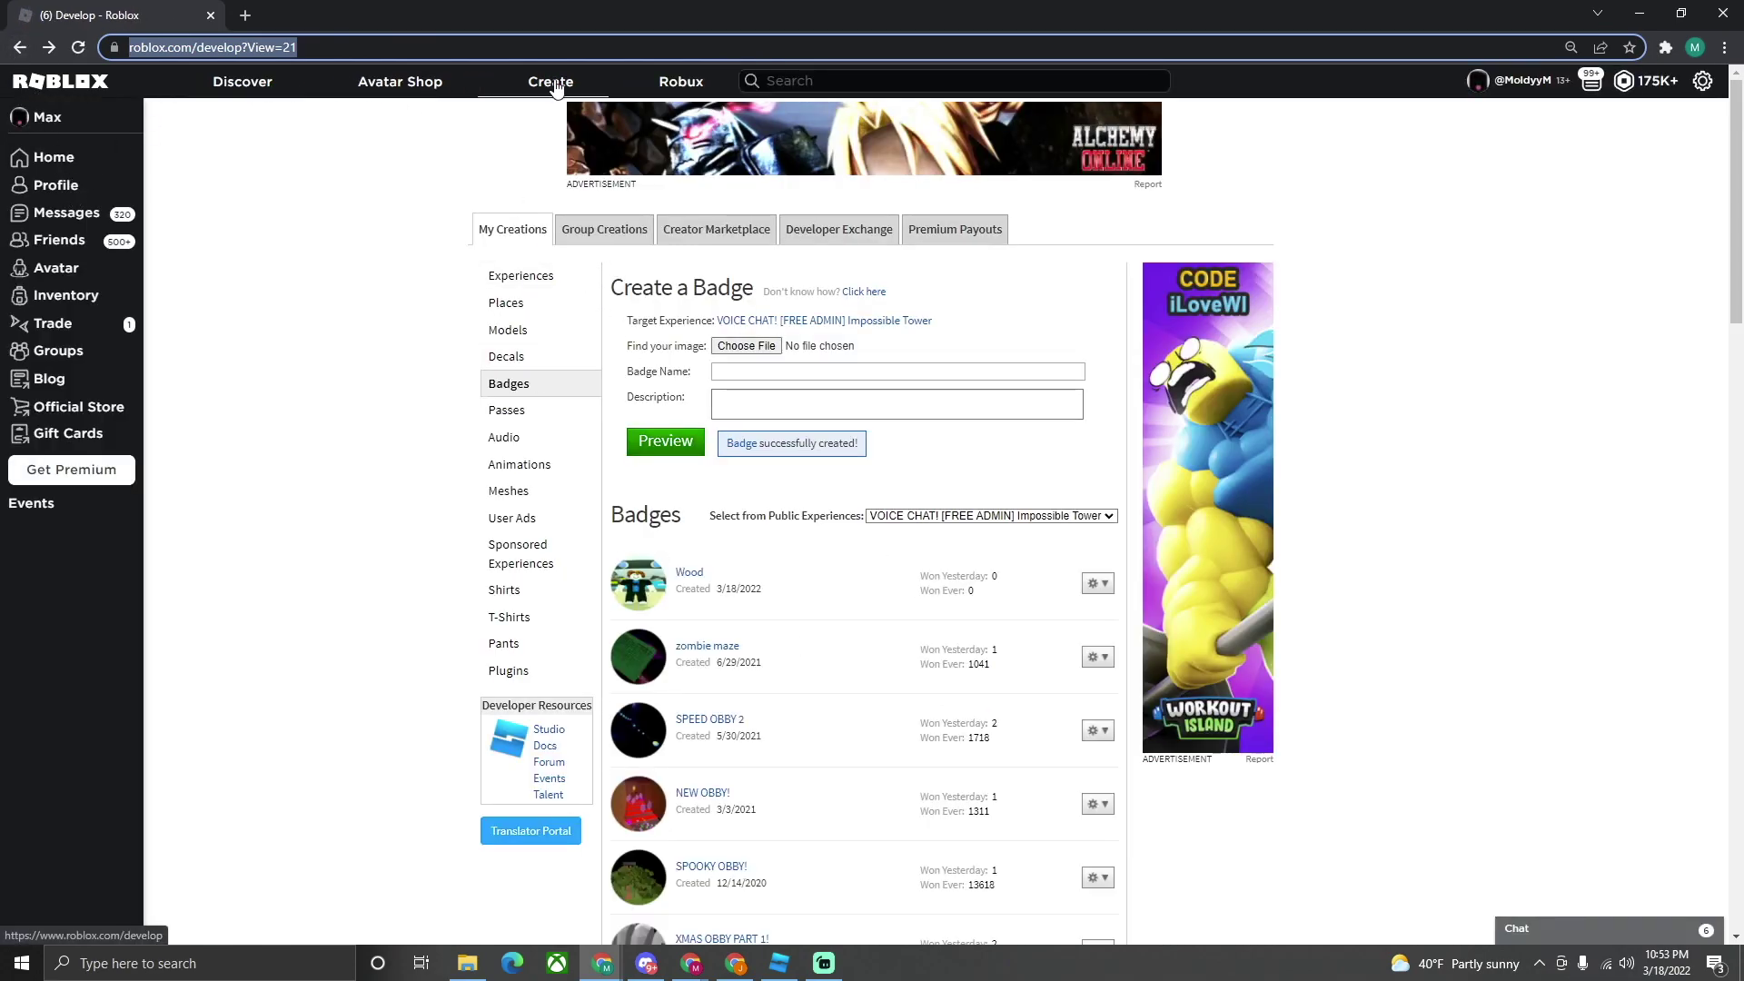
left_click(521, 275)
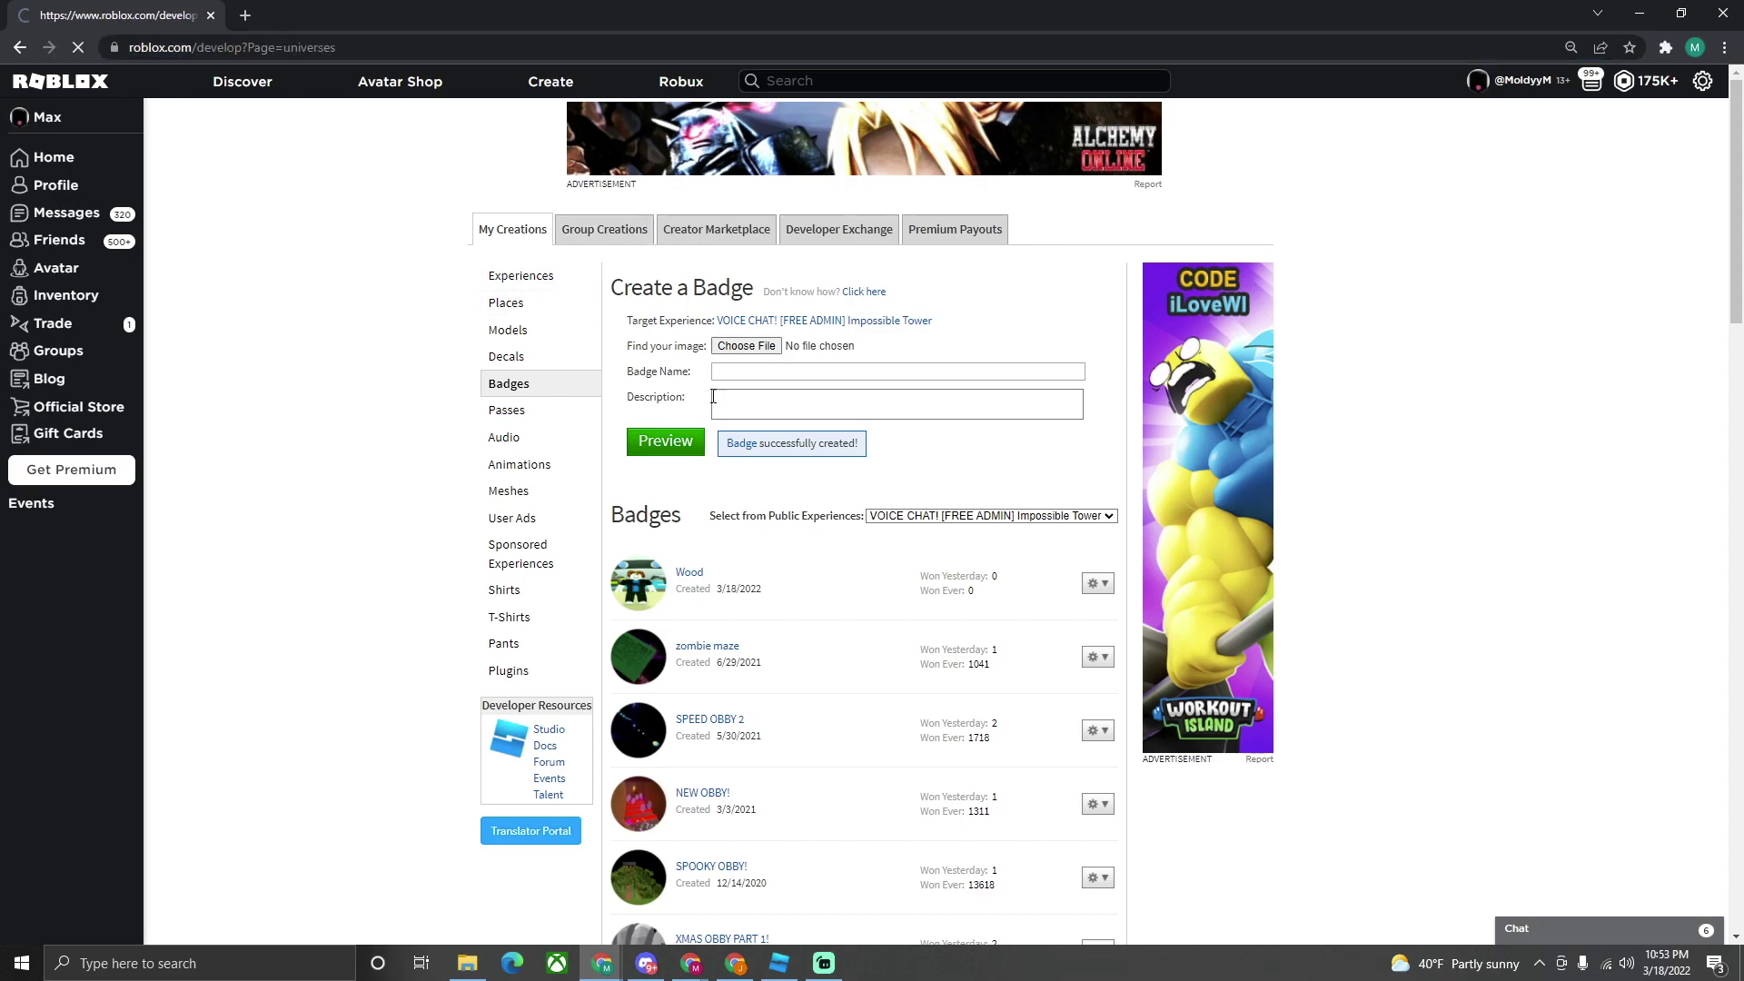
left_click(1099, 393)
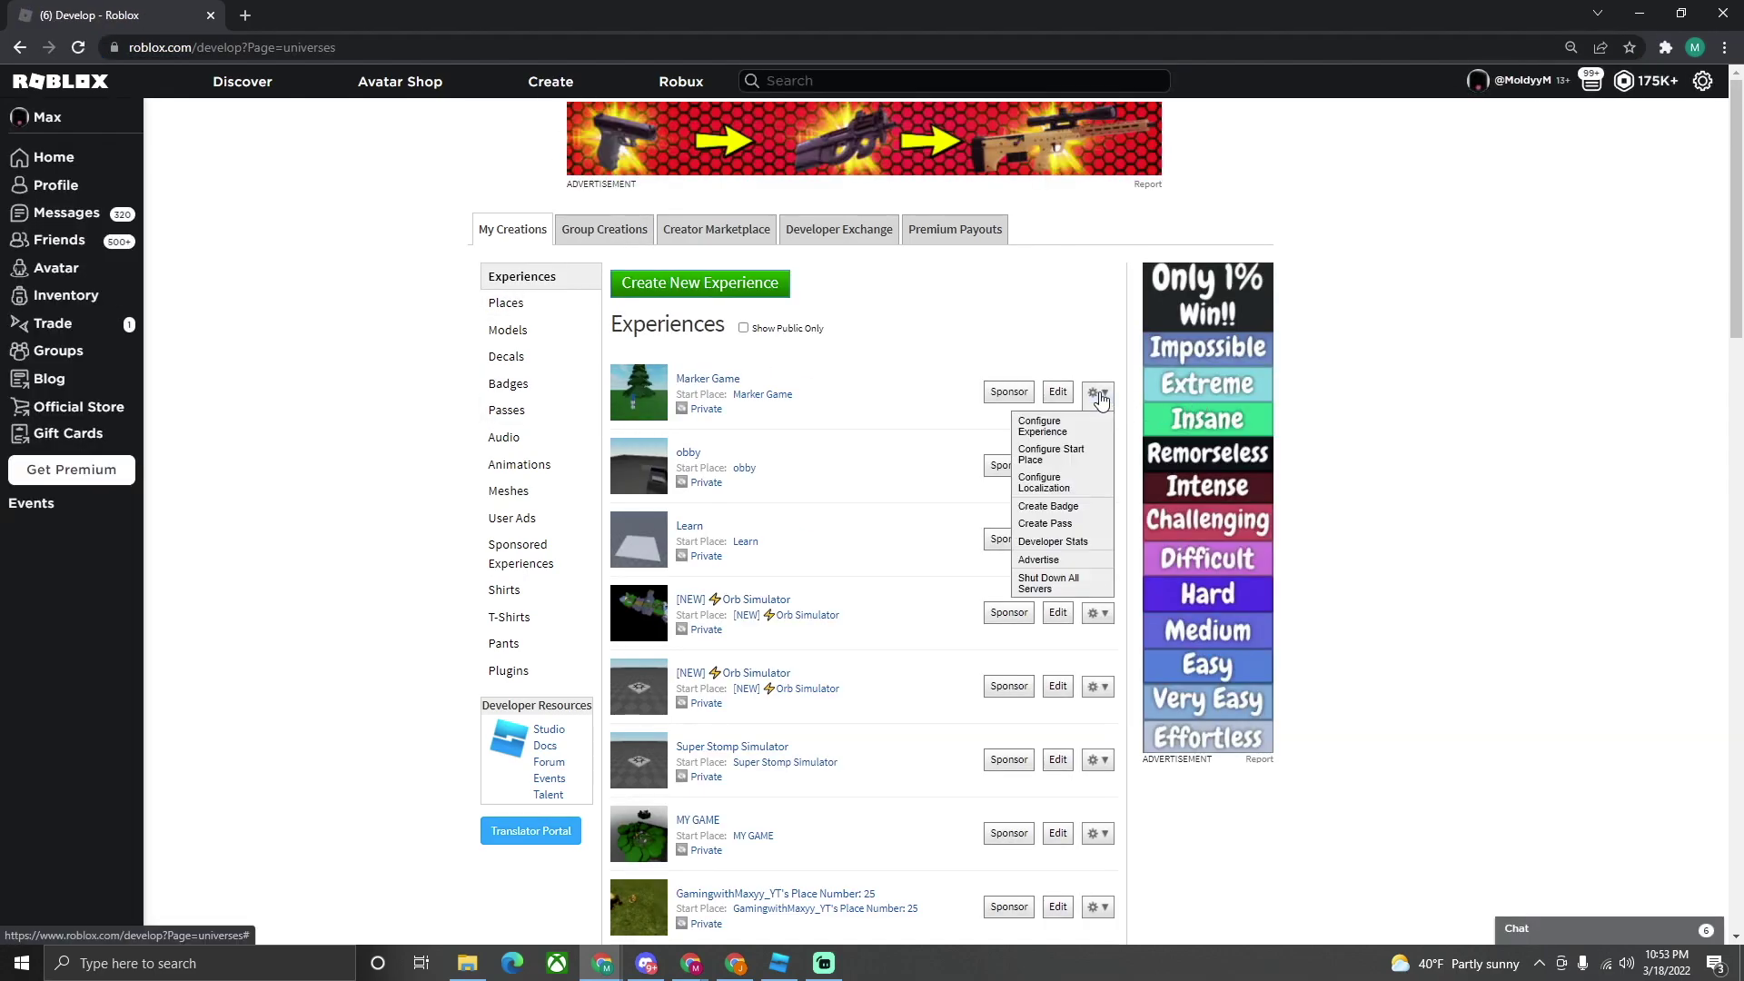
left_click(1049, 417)
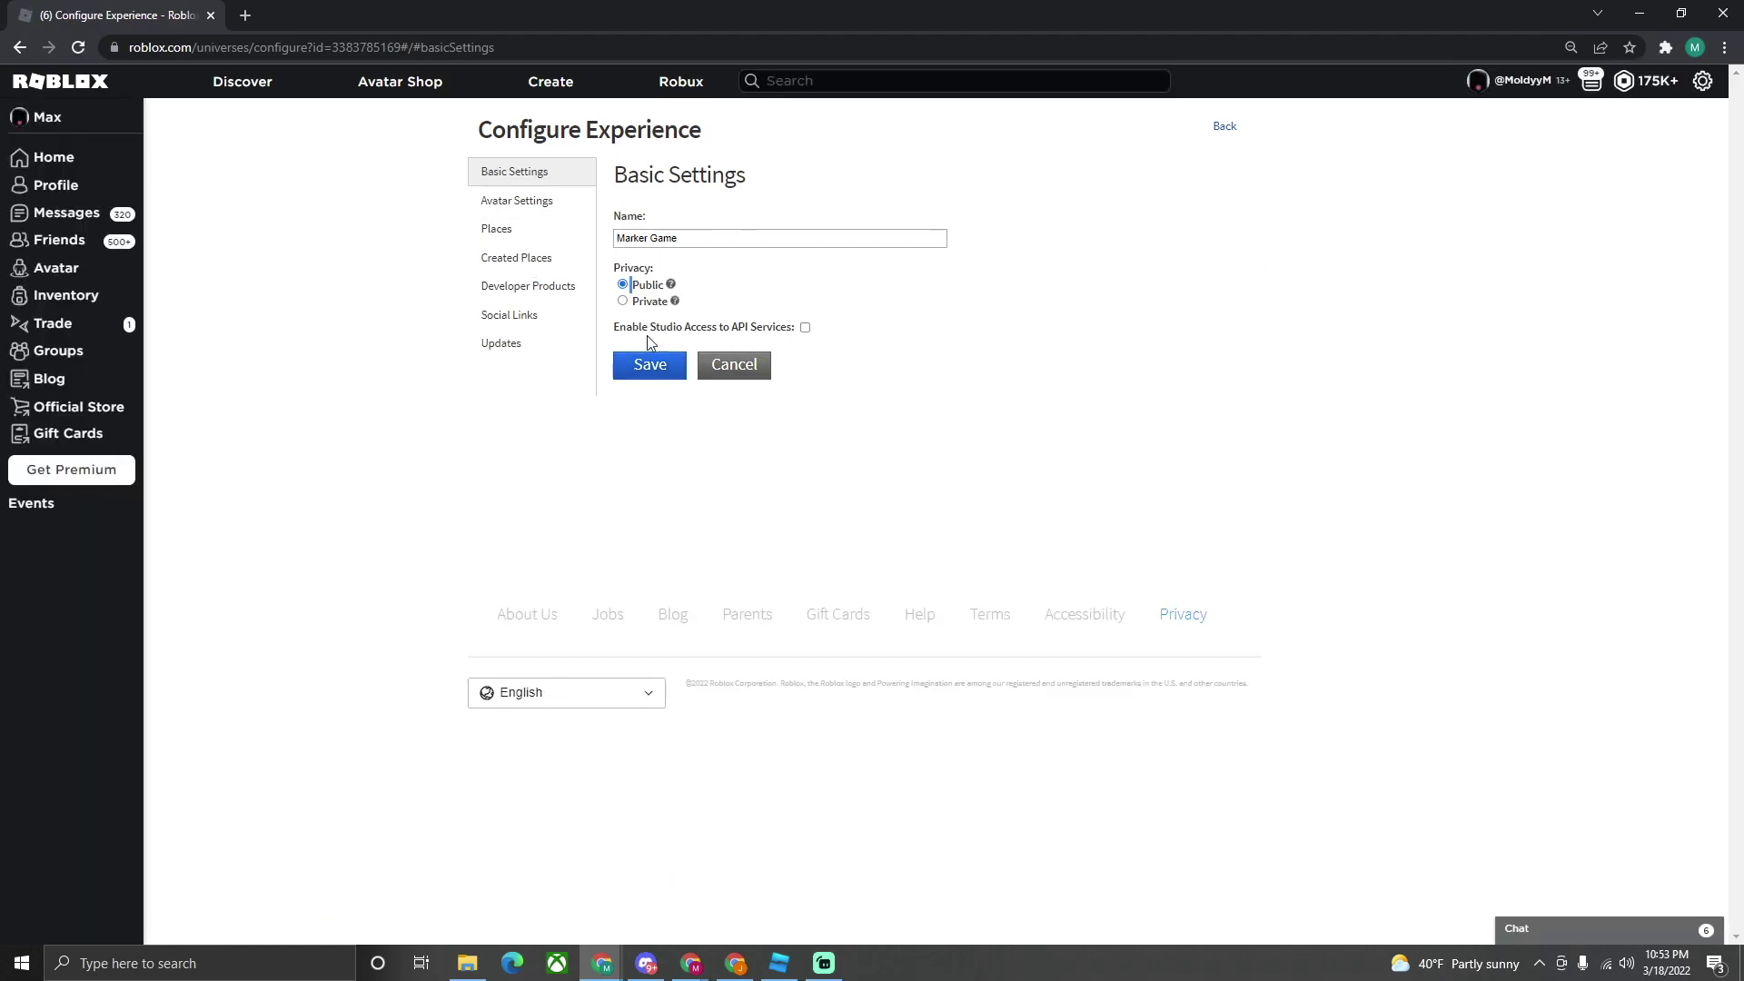
left_click(644, 360)
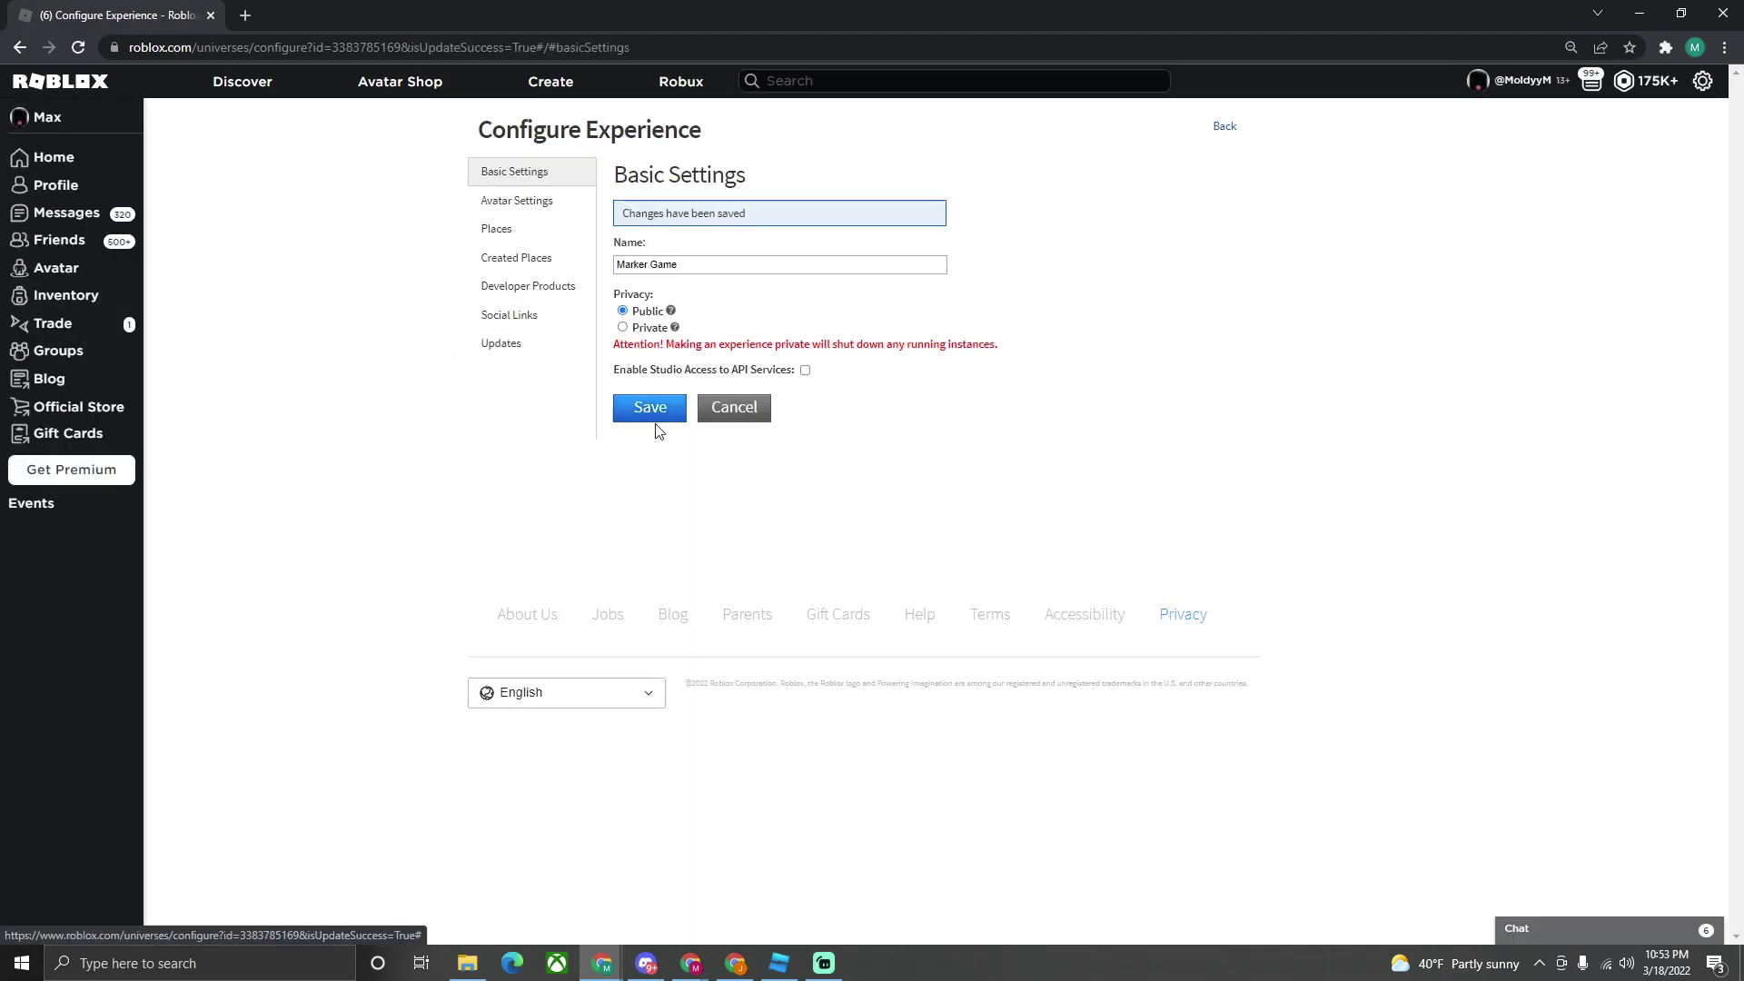
left_click(655, 411)
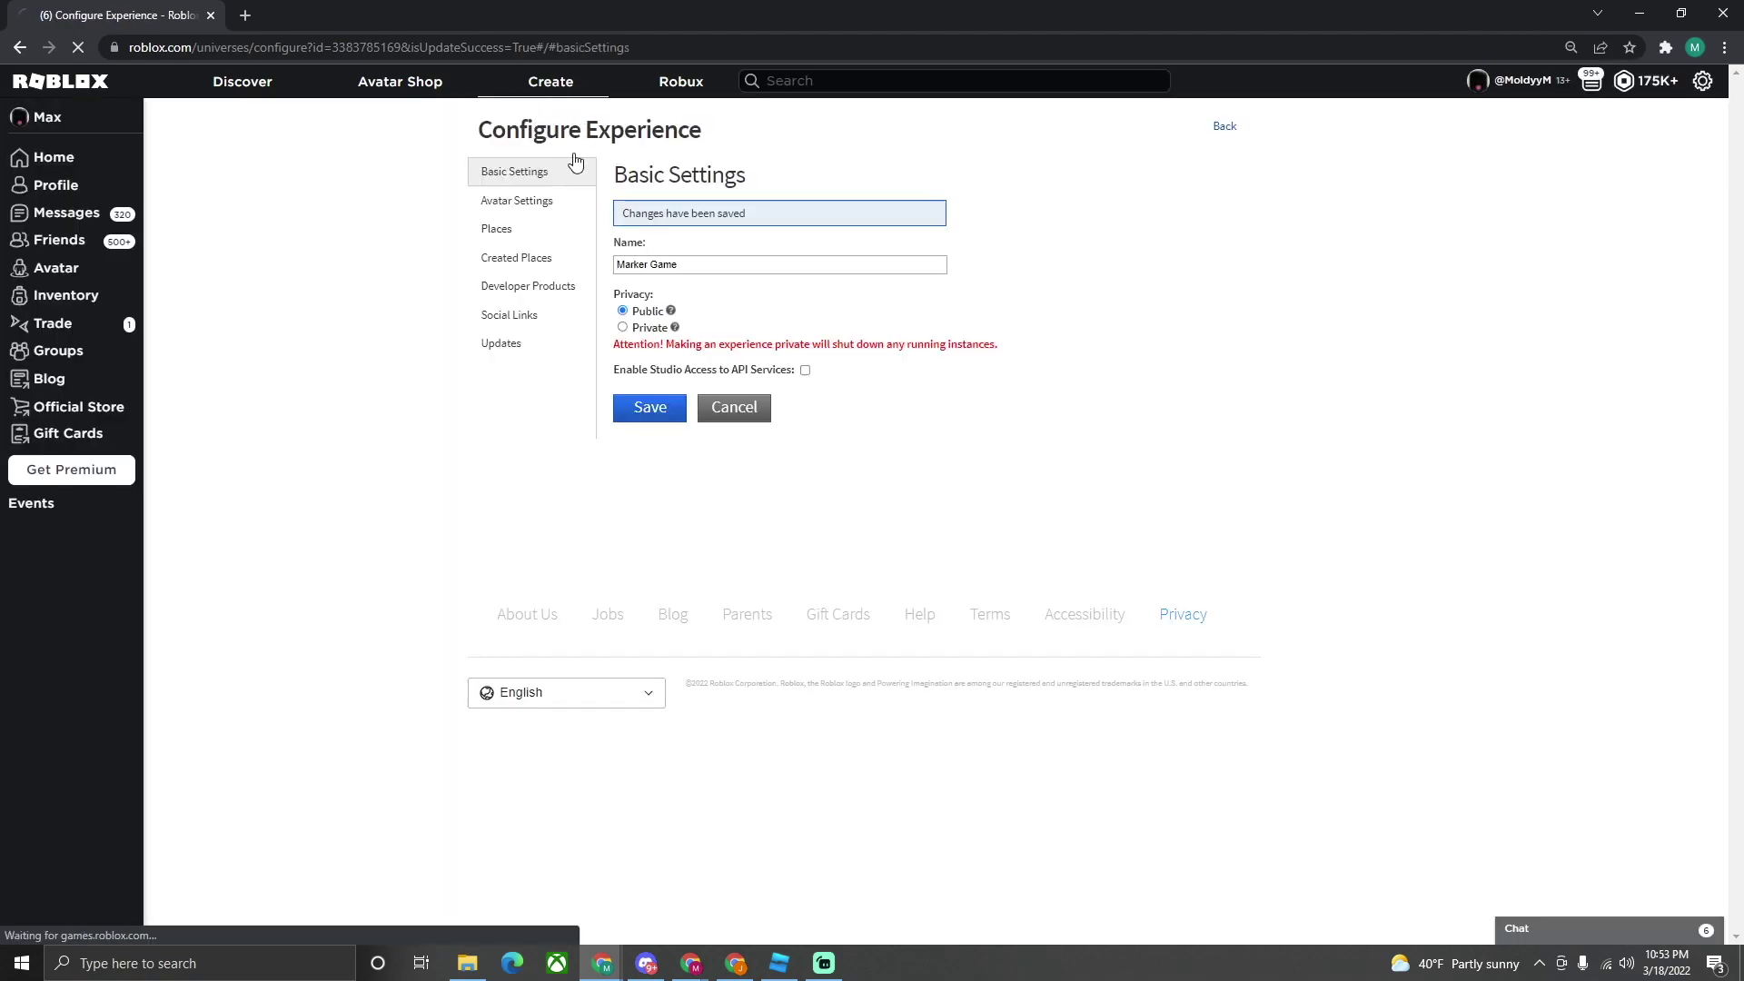
left_click(551, 81)
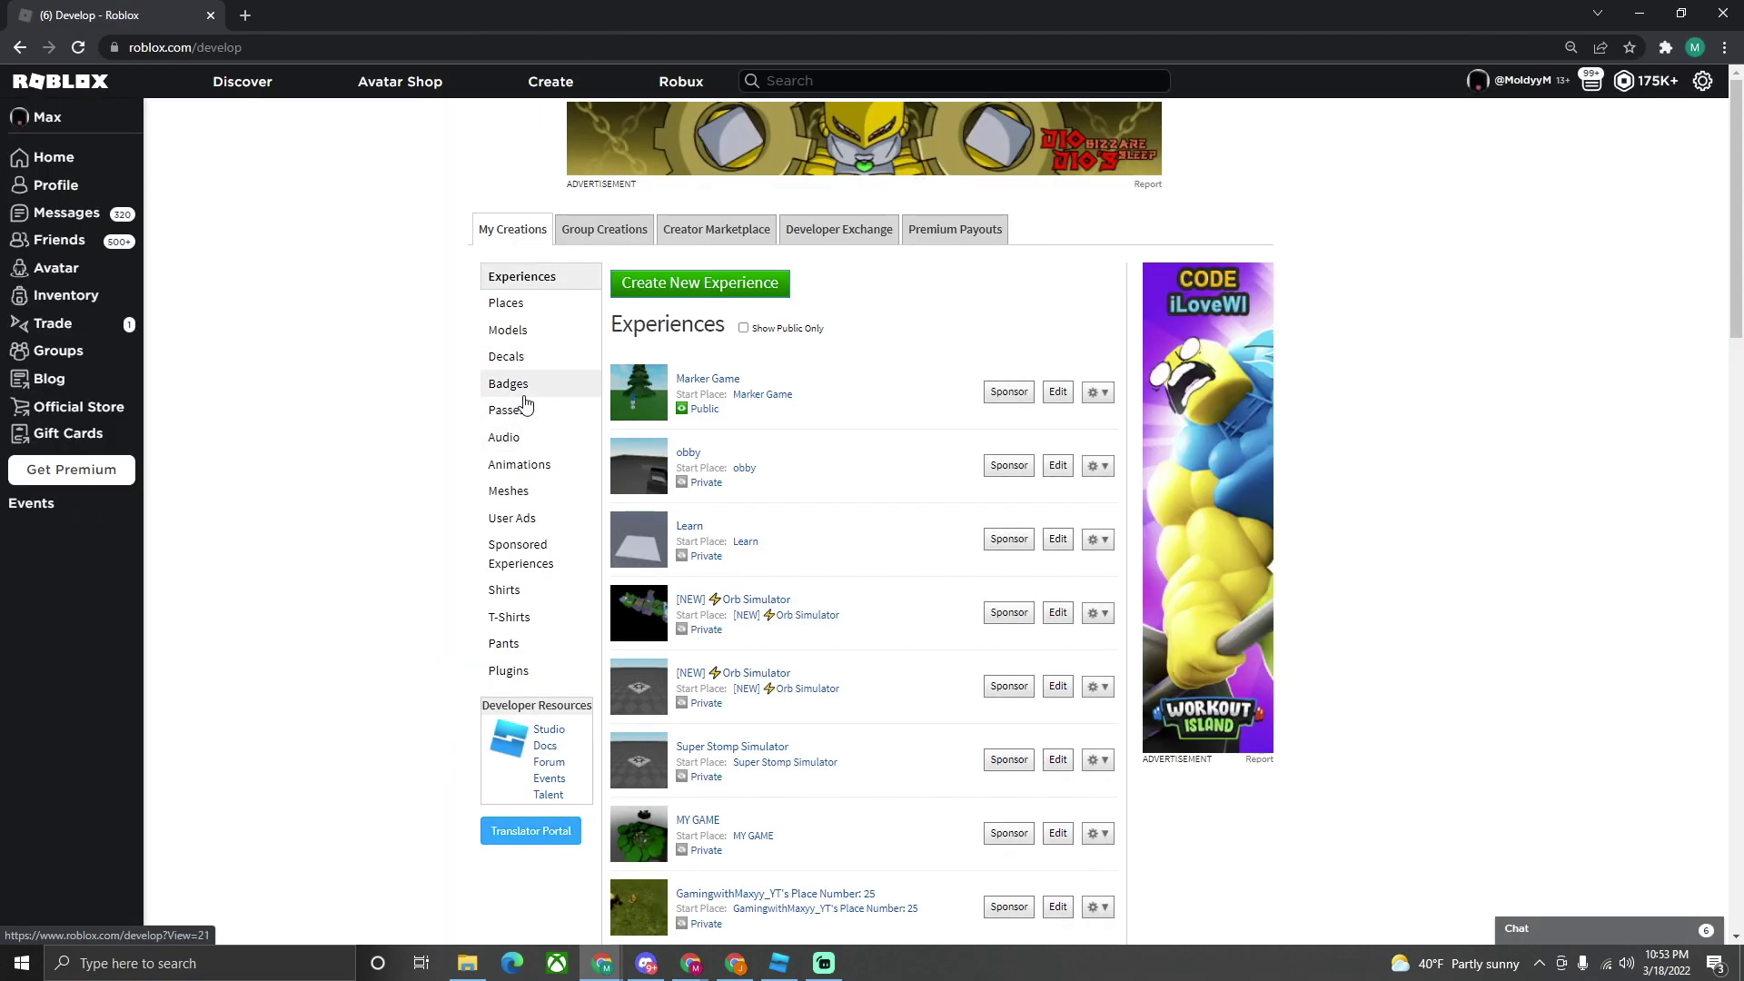
- Start a new badge for Marker Game and attach NOOB.png as its image
left_click(511, 386)
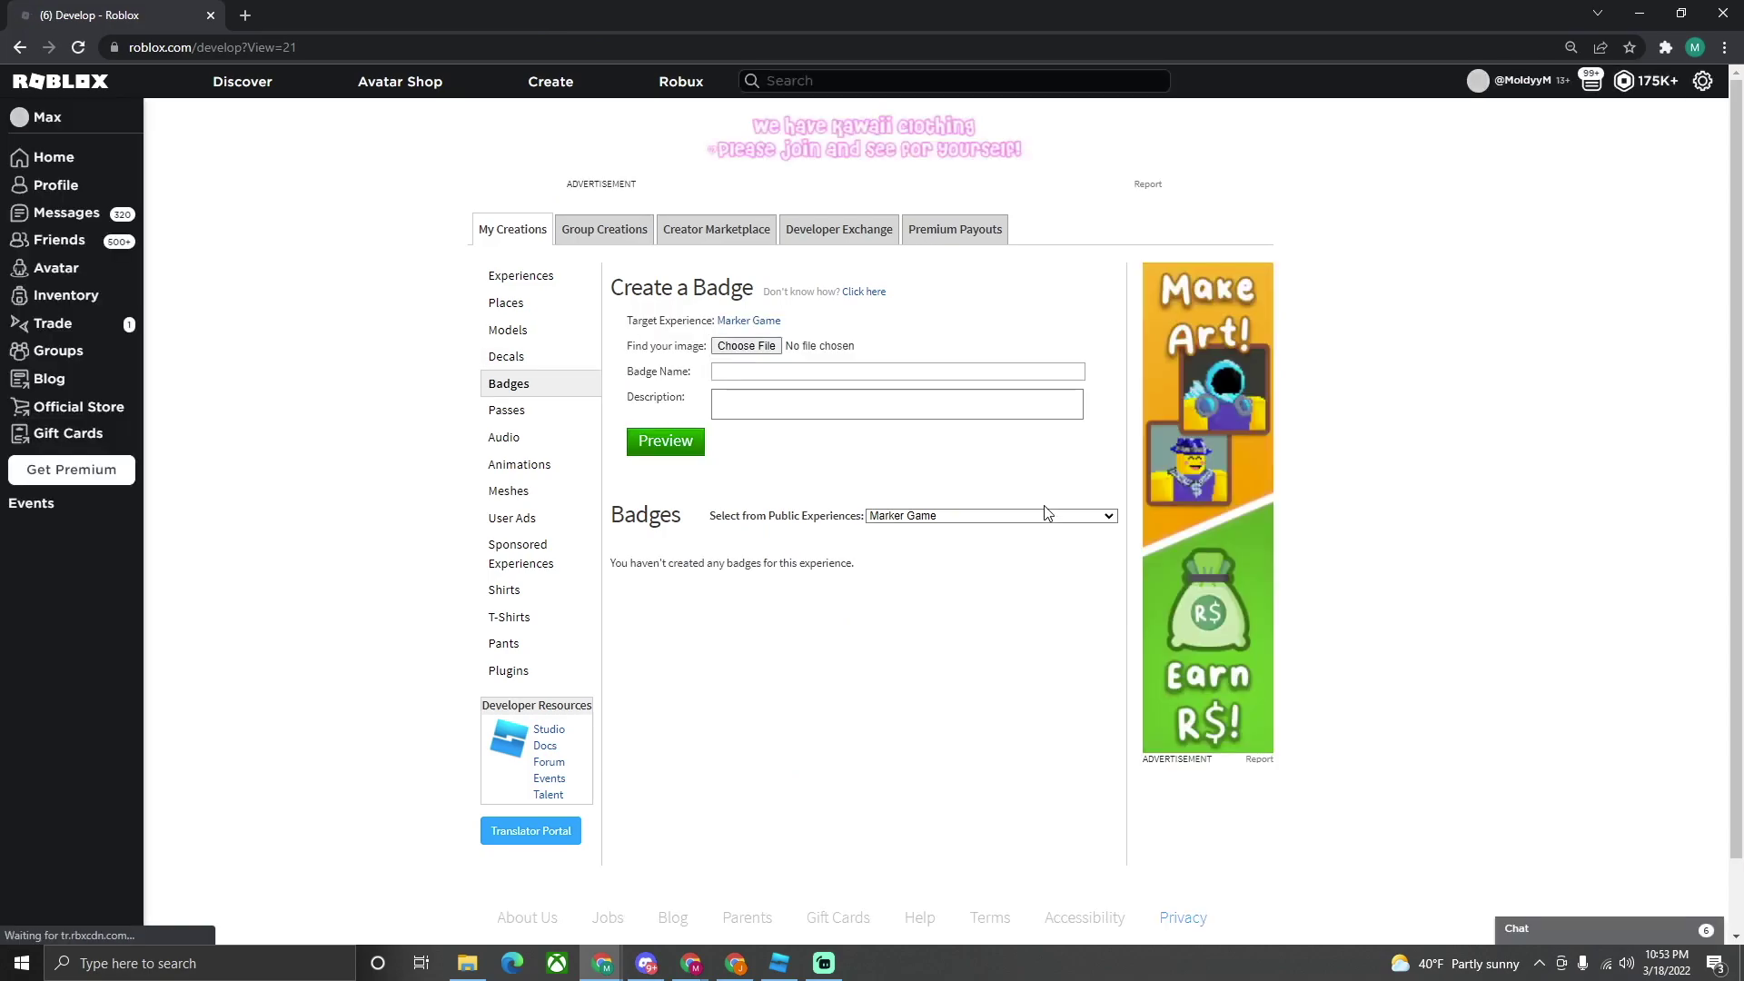
left_click(1043, 514)
left_click(1001, 529)
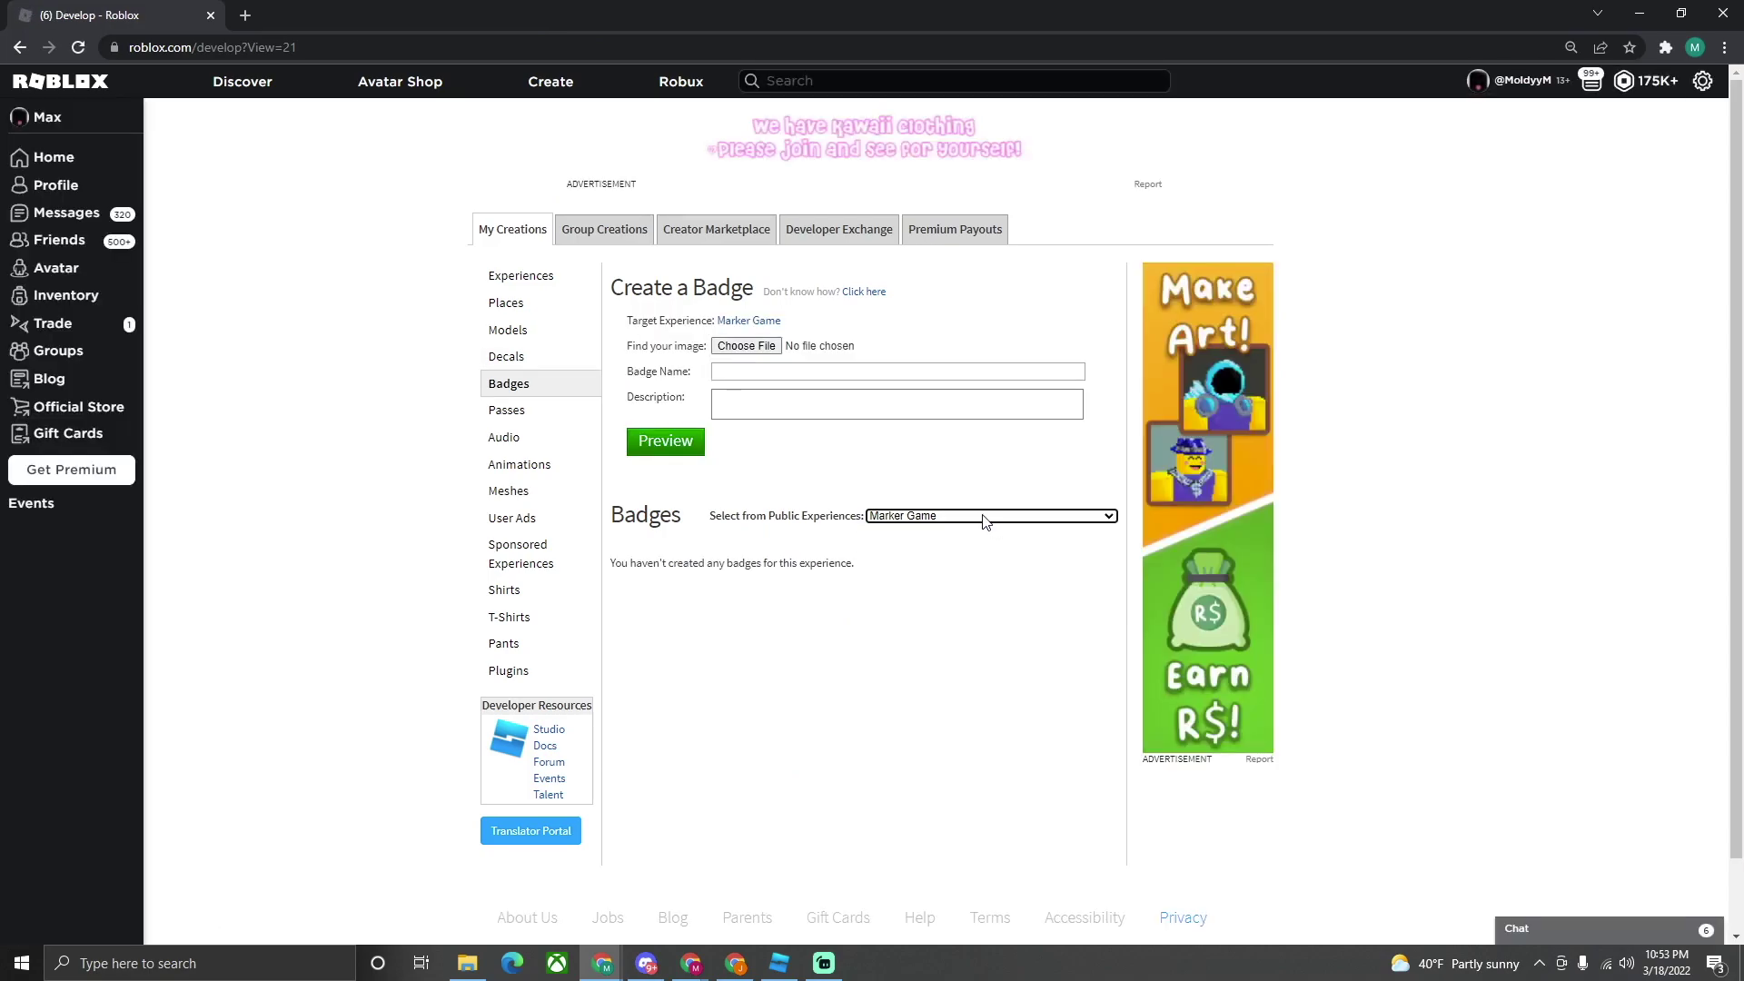
left_click(747, 345)
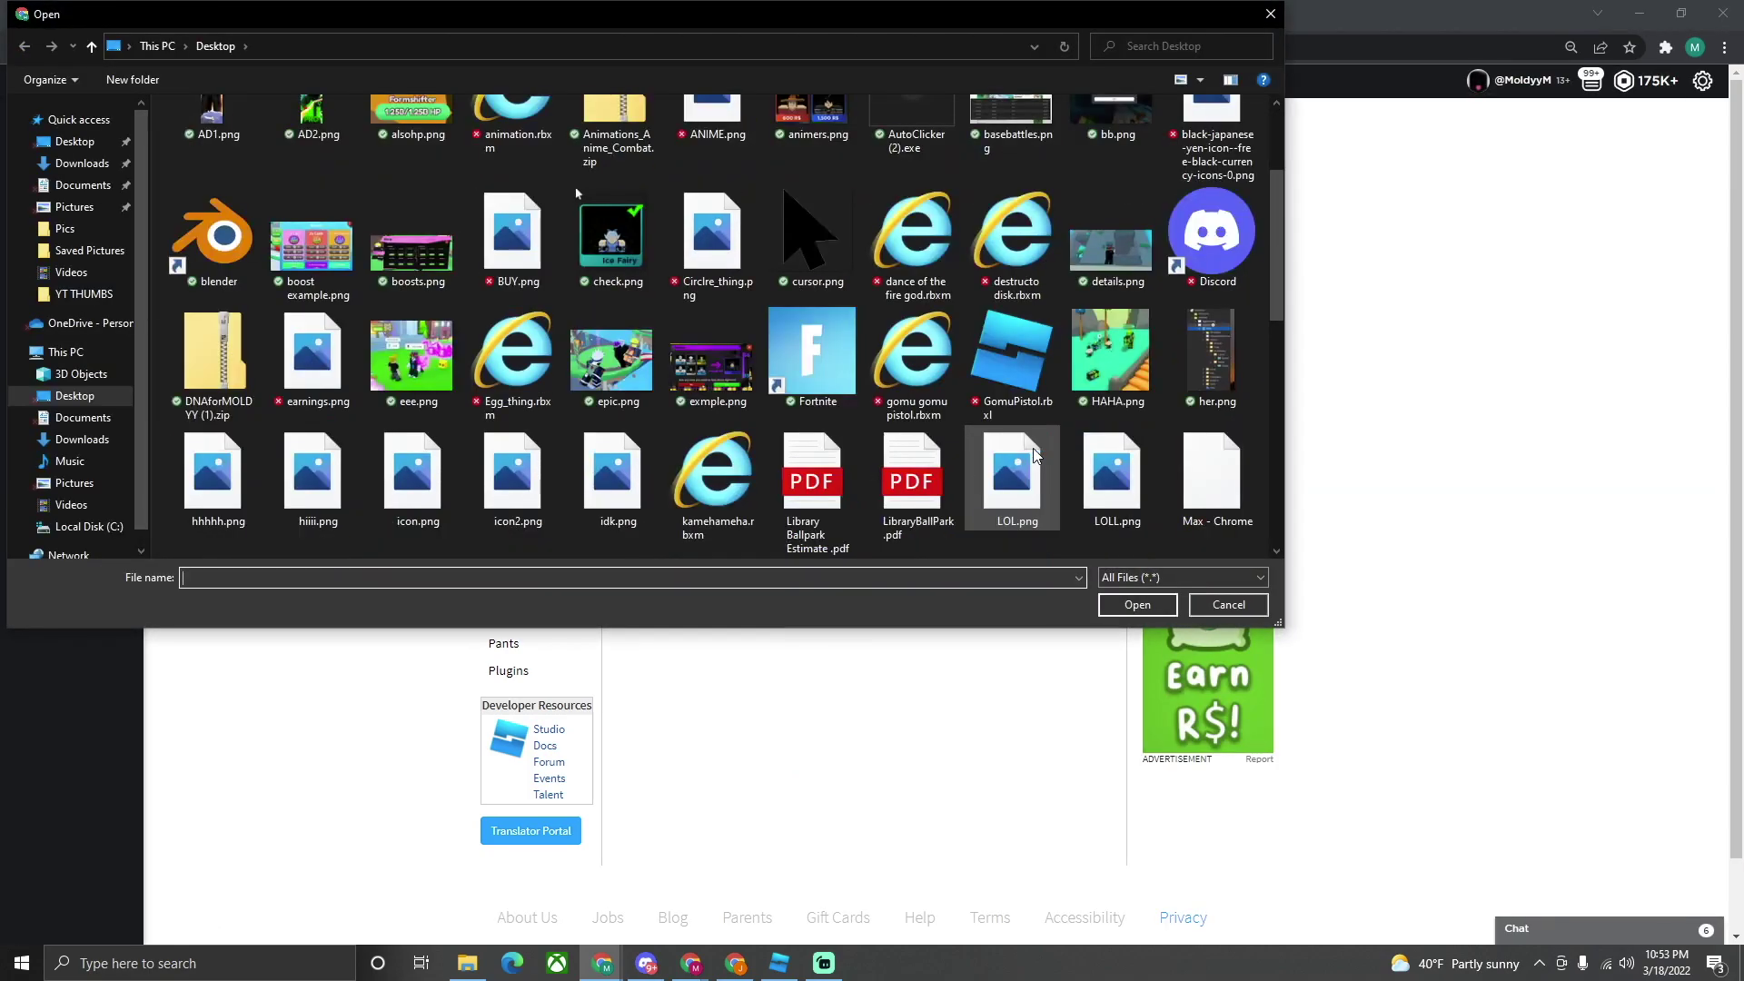
scroll(1033, 456, "down", 10)
scroll(1062, 390, "up", 8)
scroll(1041, 371, "down", 1)
scroll(992, 382, "down", 7)
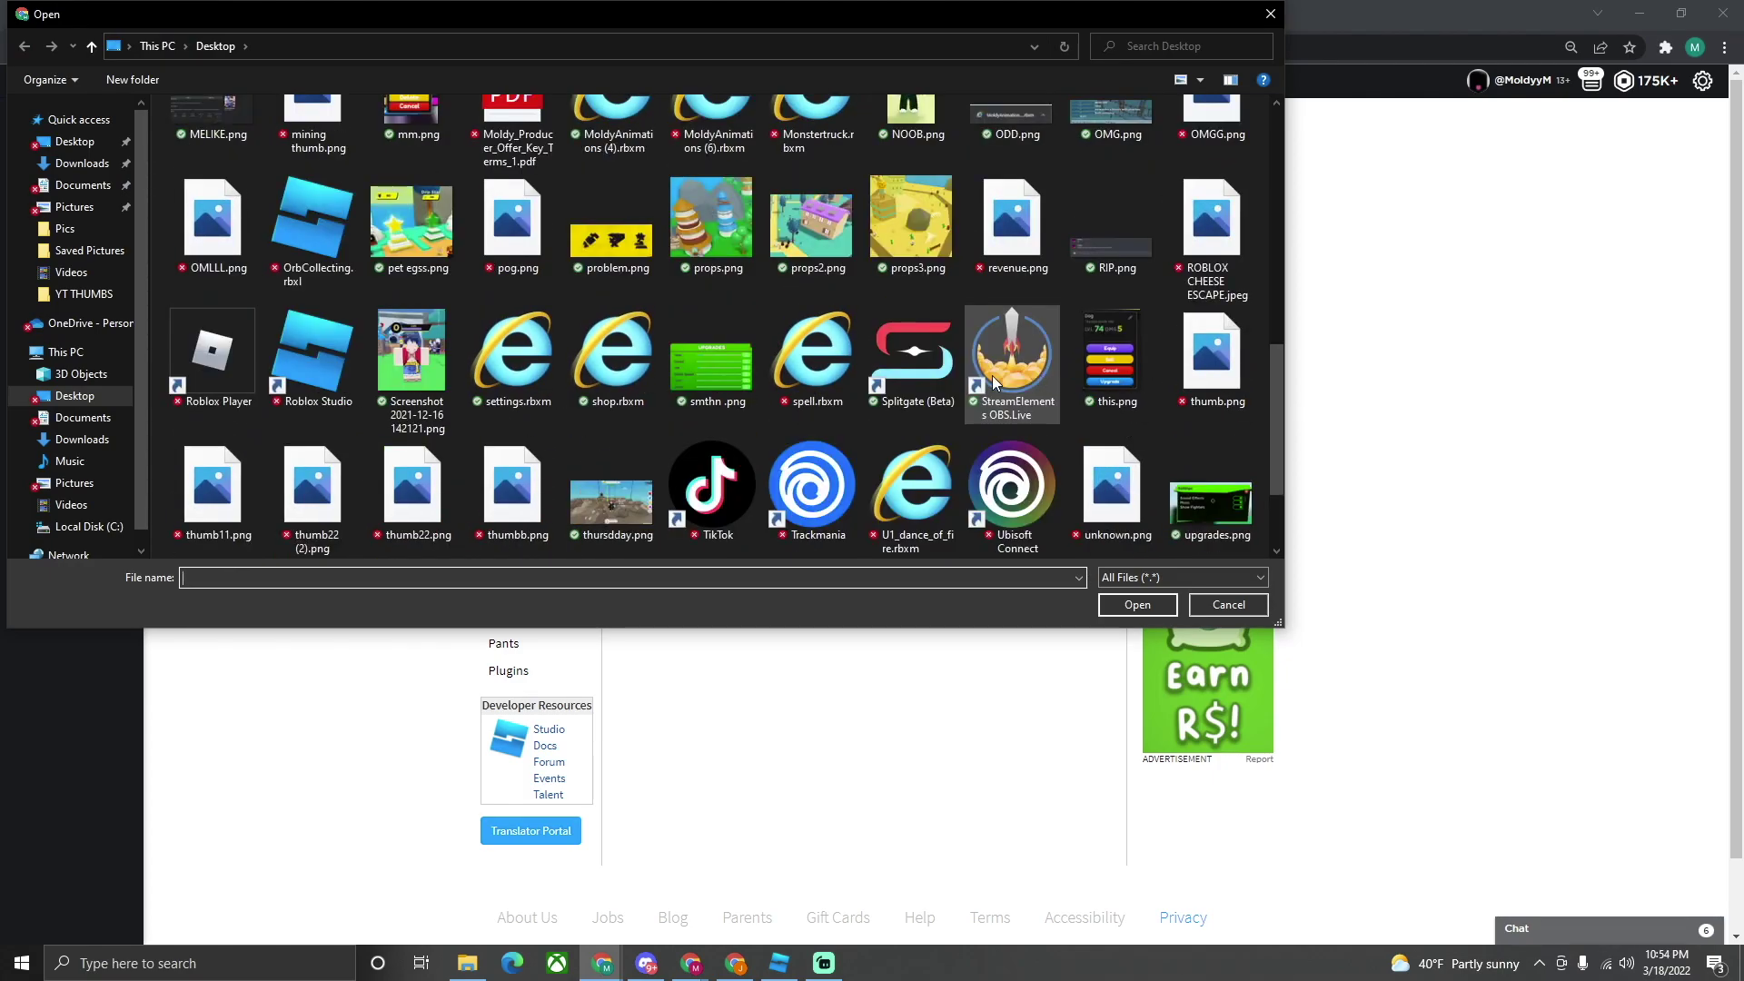
scroll(992, 375, "up", 2)
left_click(936, 299)
left_click(1138, 603)
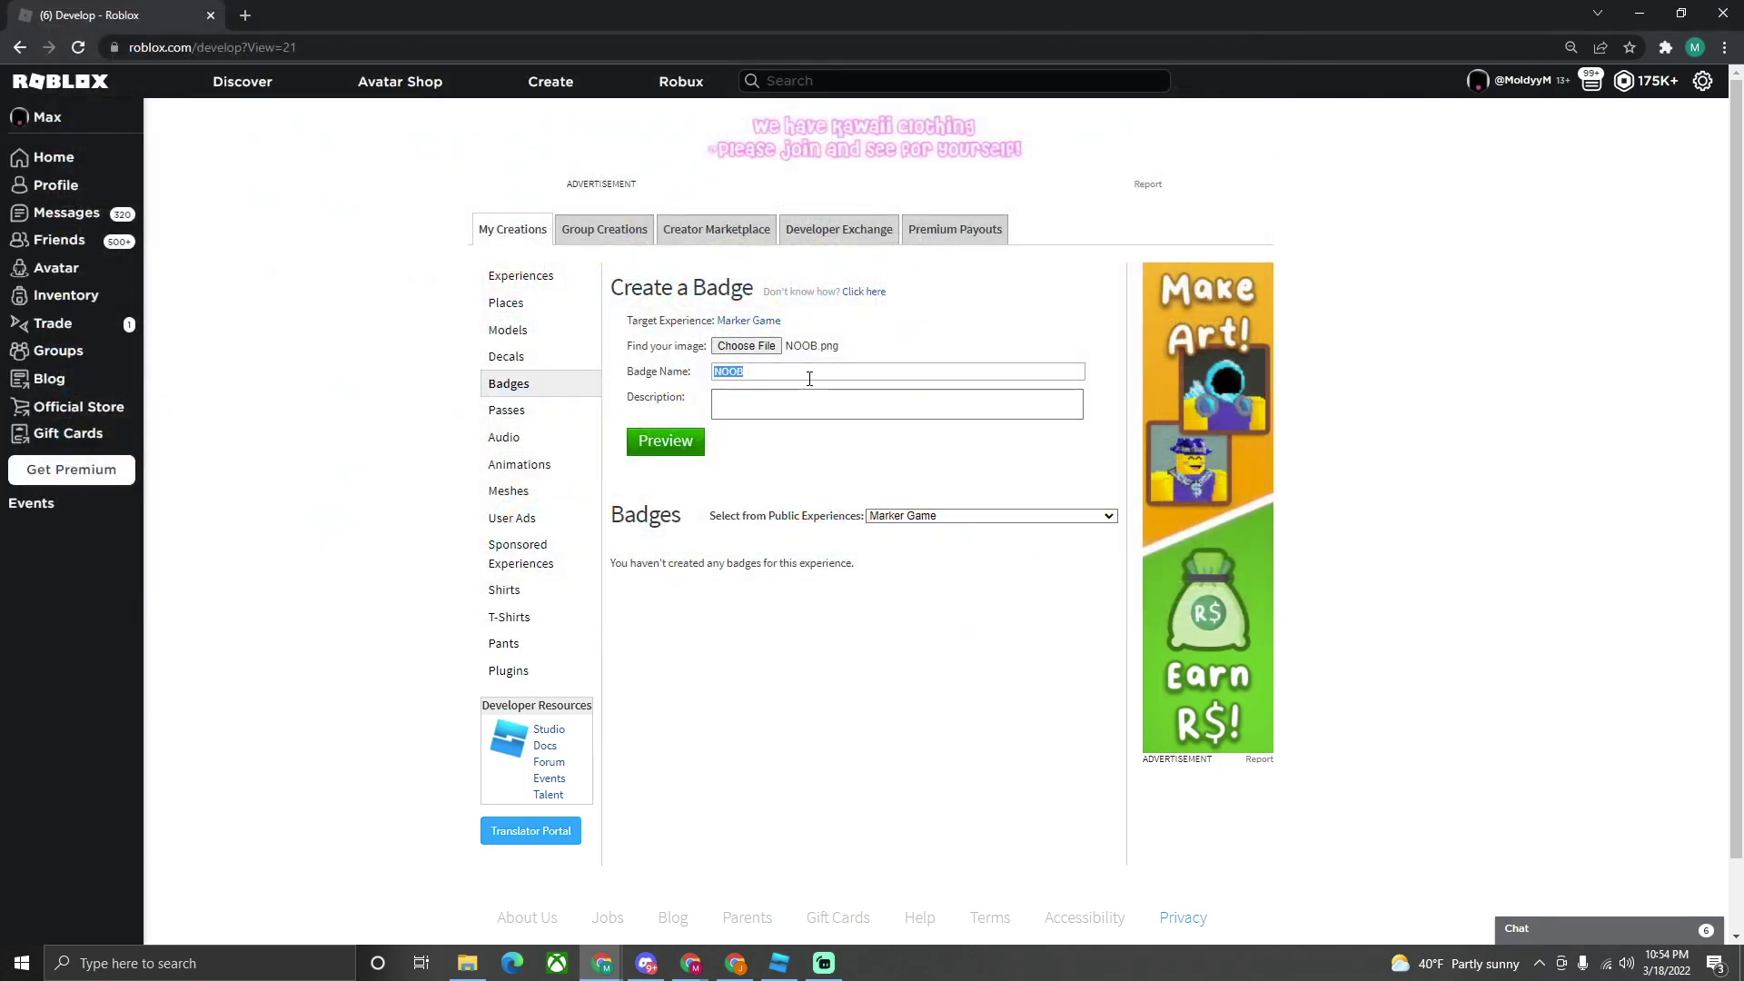
type("Wood Badge")
- Name it Wood Badge with description 'YOU WIN!', create it for 0, and open its page
left_click(822, 406)
type("YOU WIN!")
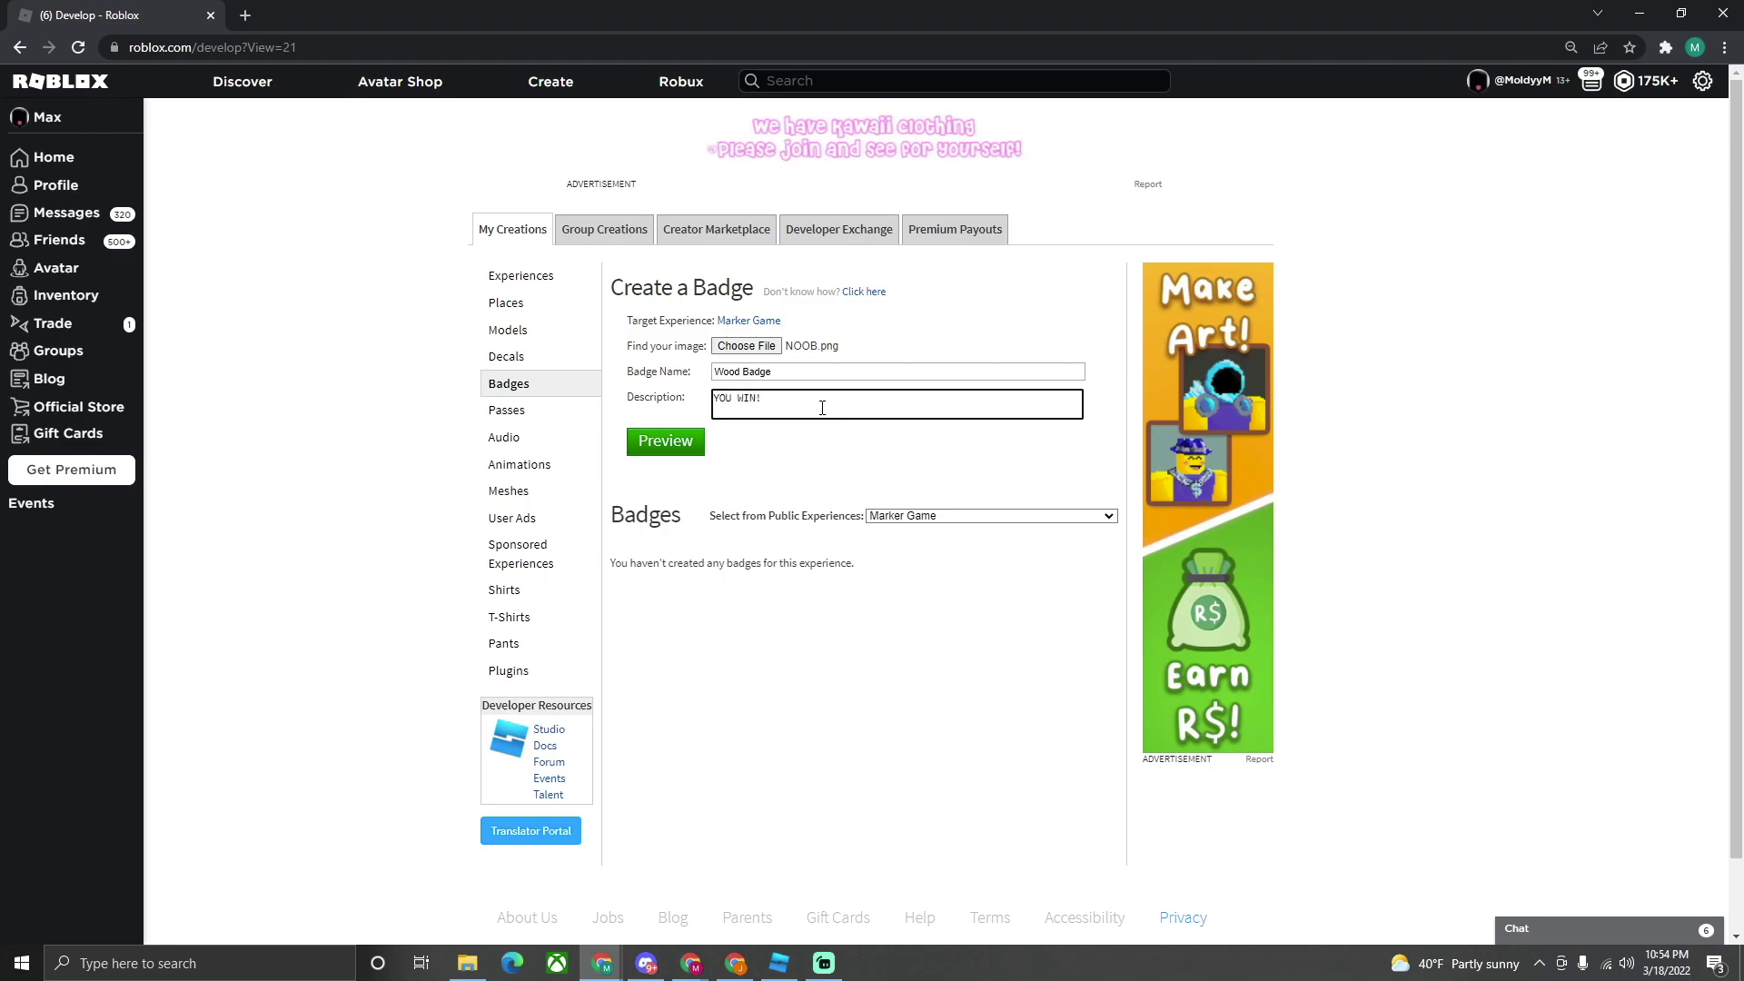
left_click(665, 440)
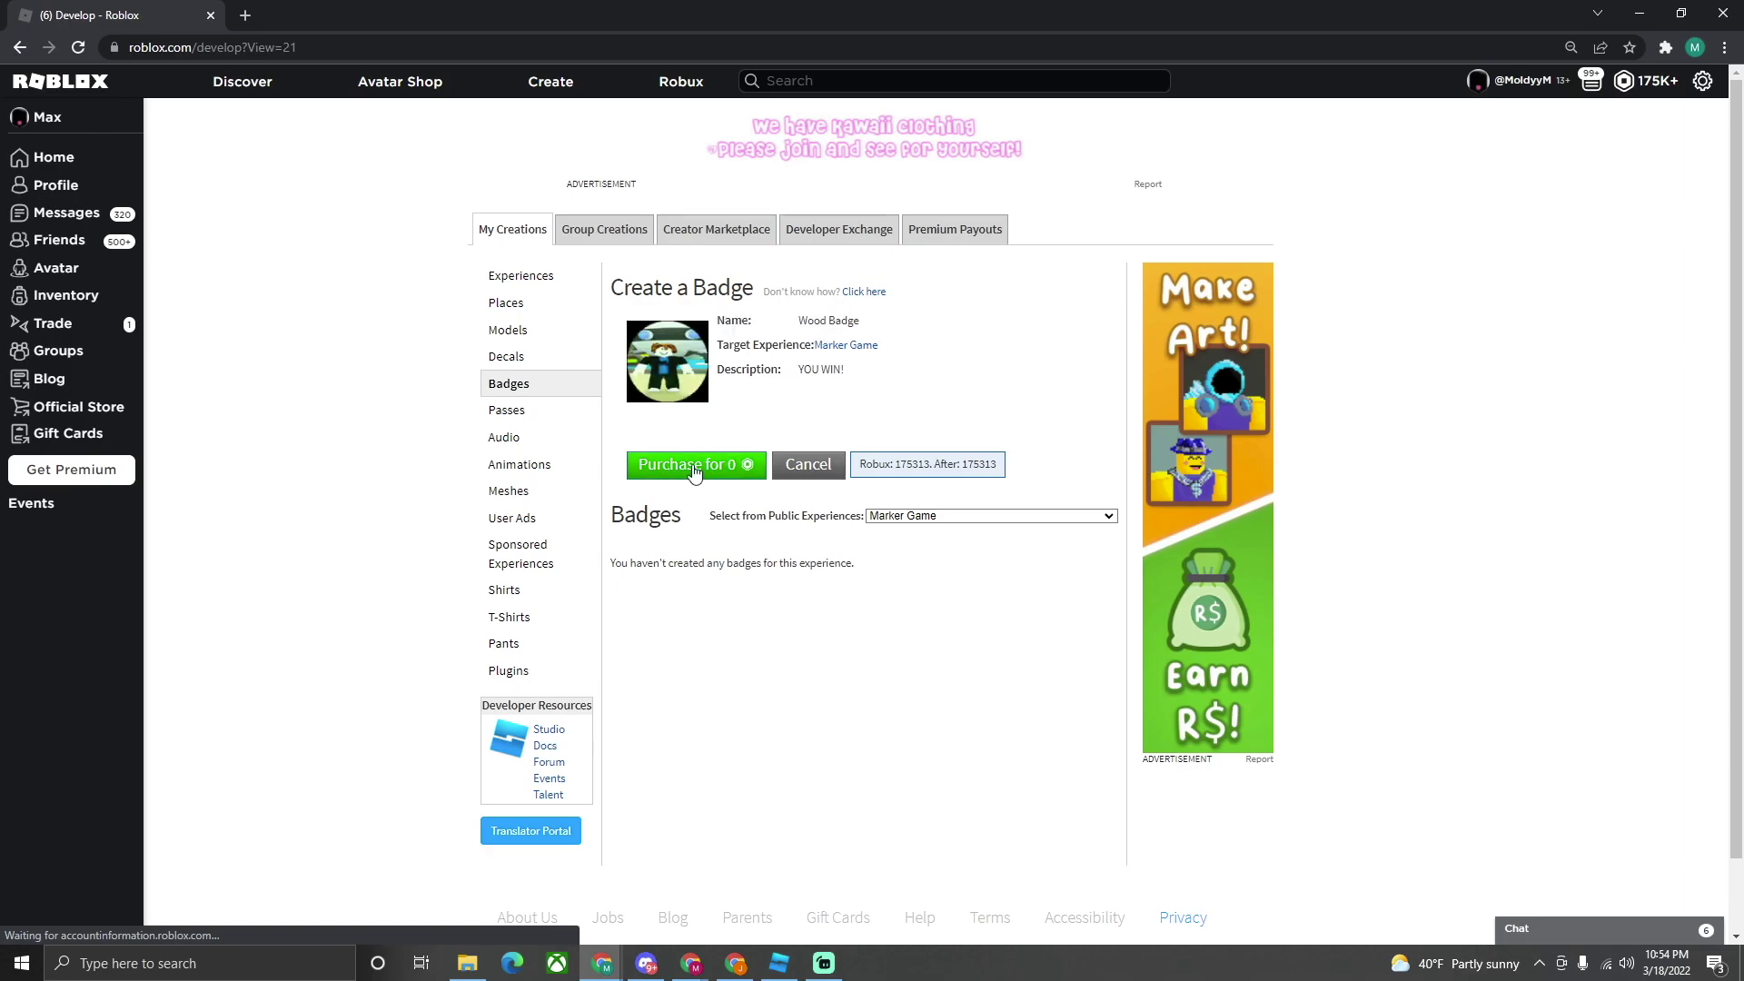
left_click(695, 467)
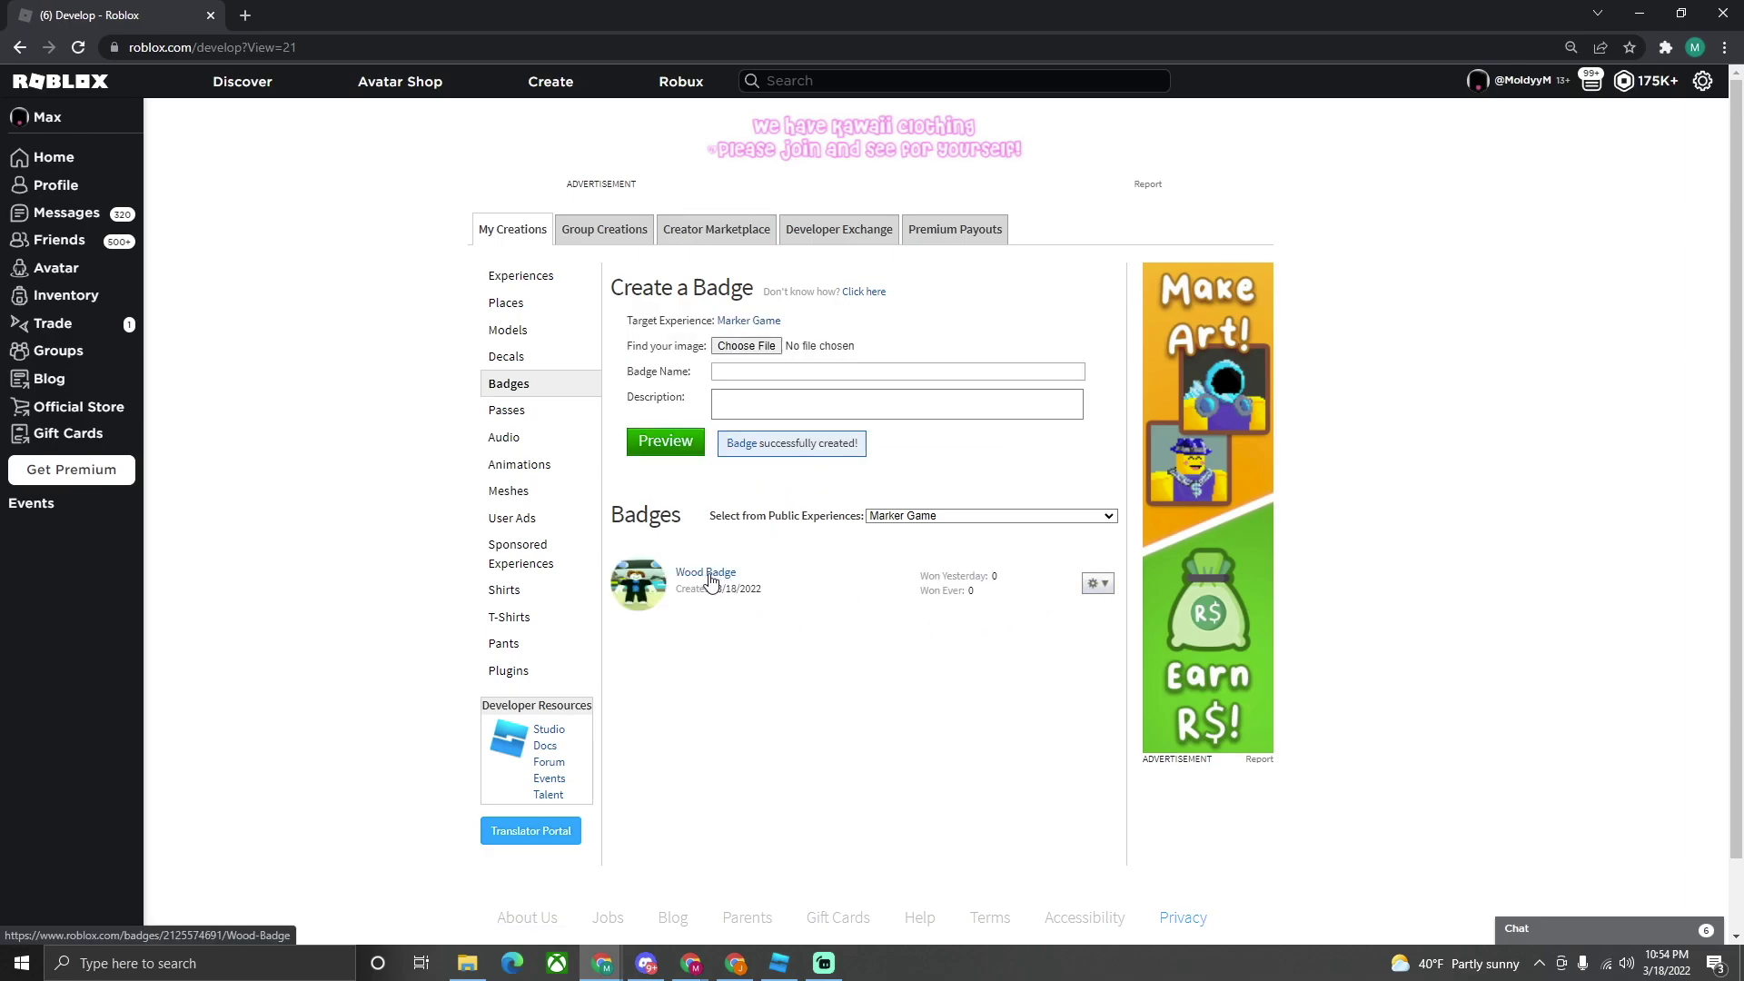
left_click(707, 573)
double_click(327, 46)
key("ctrl+c")
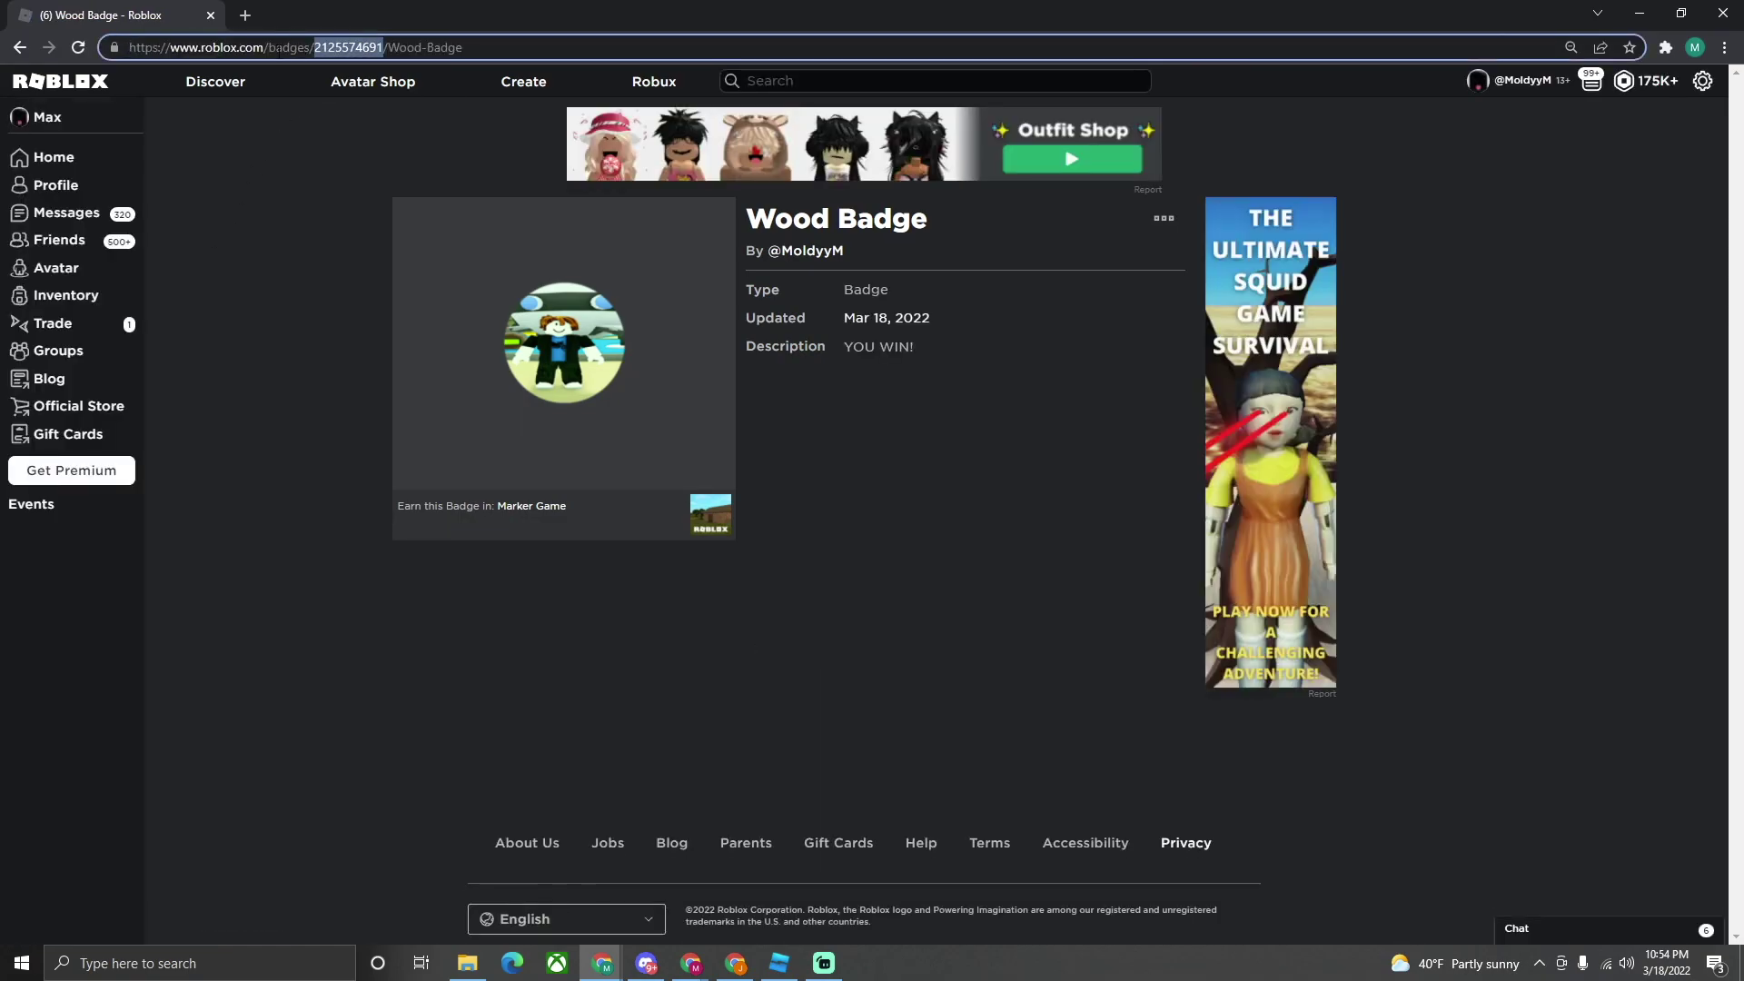
key("alt+Tab")
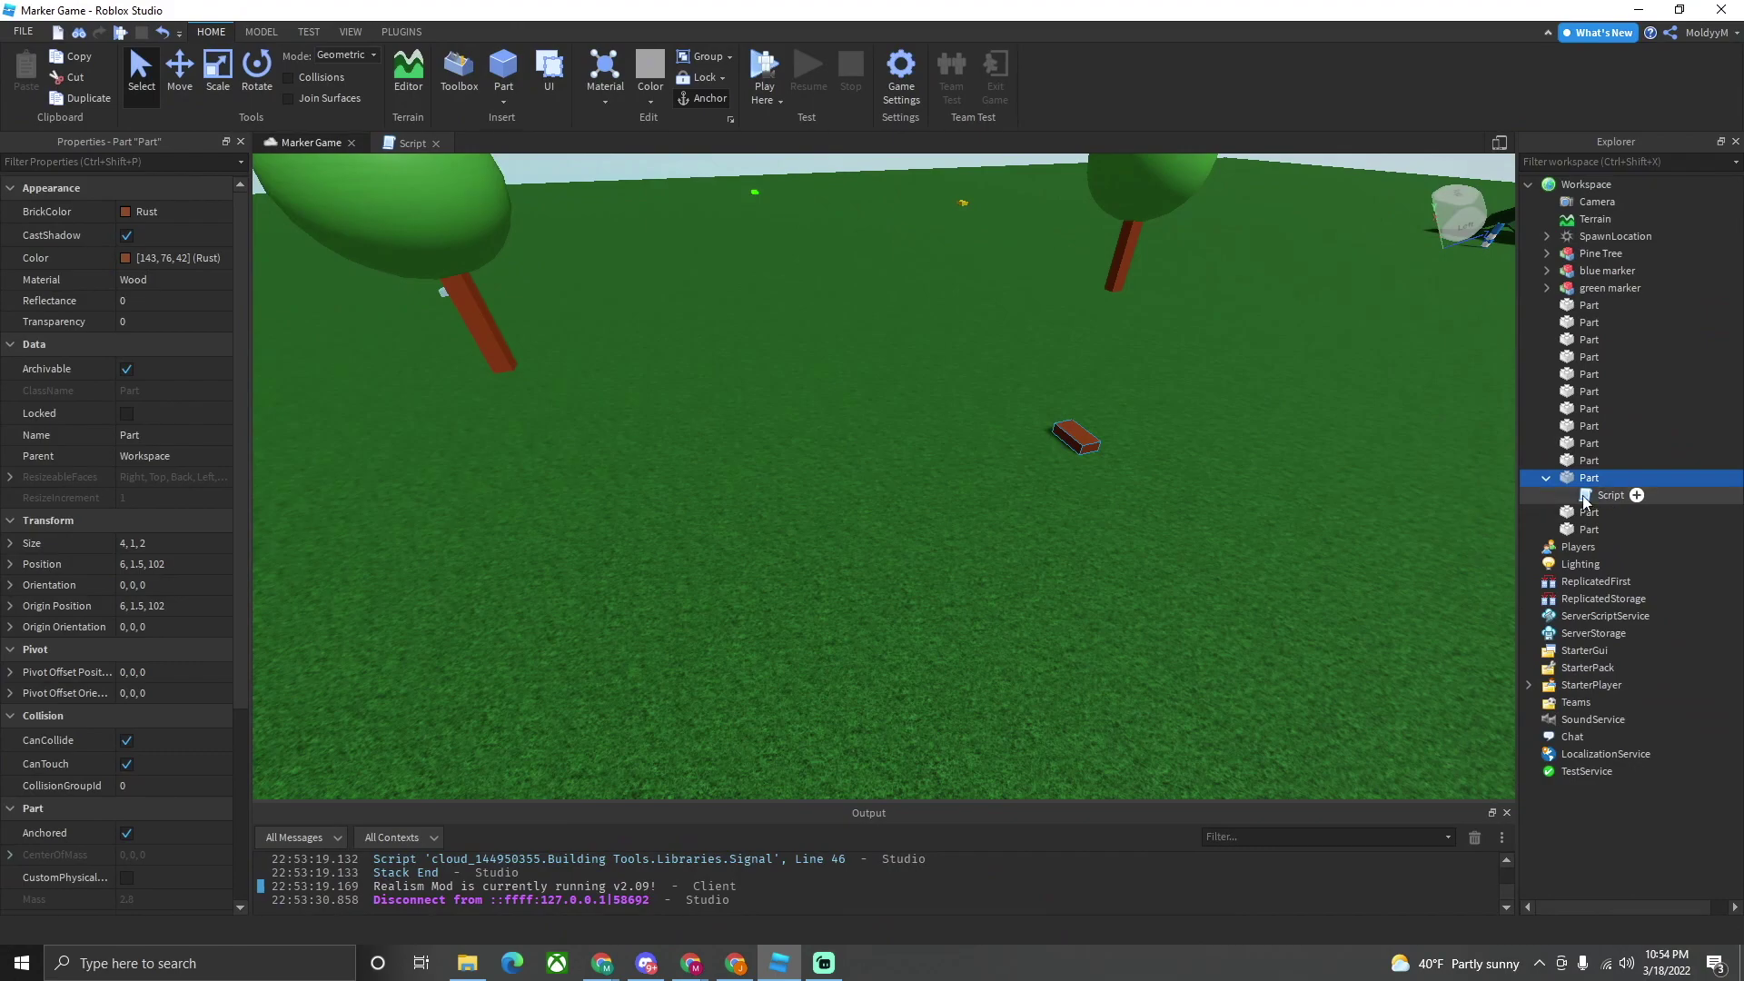
double_click(1588, 497)
left_click(799, 218)
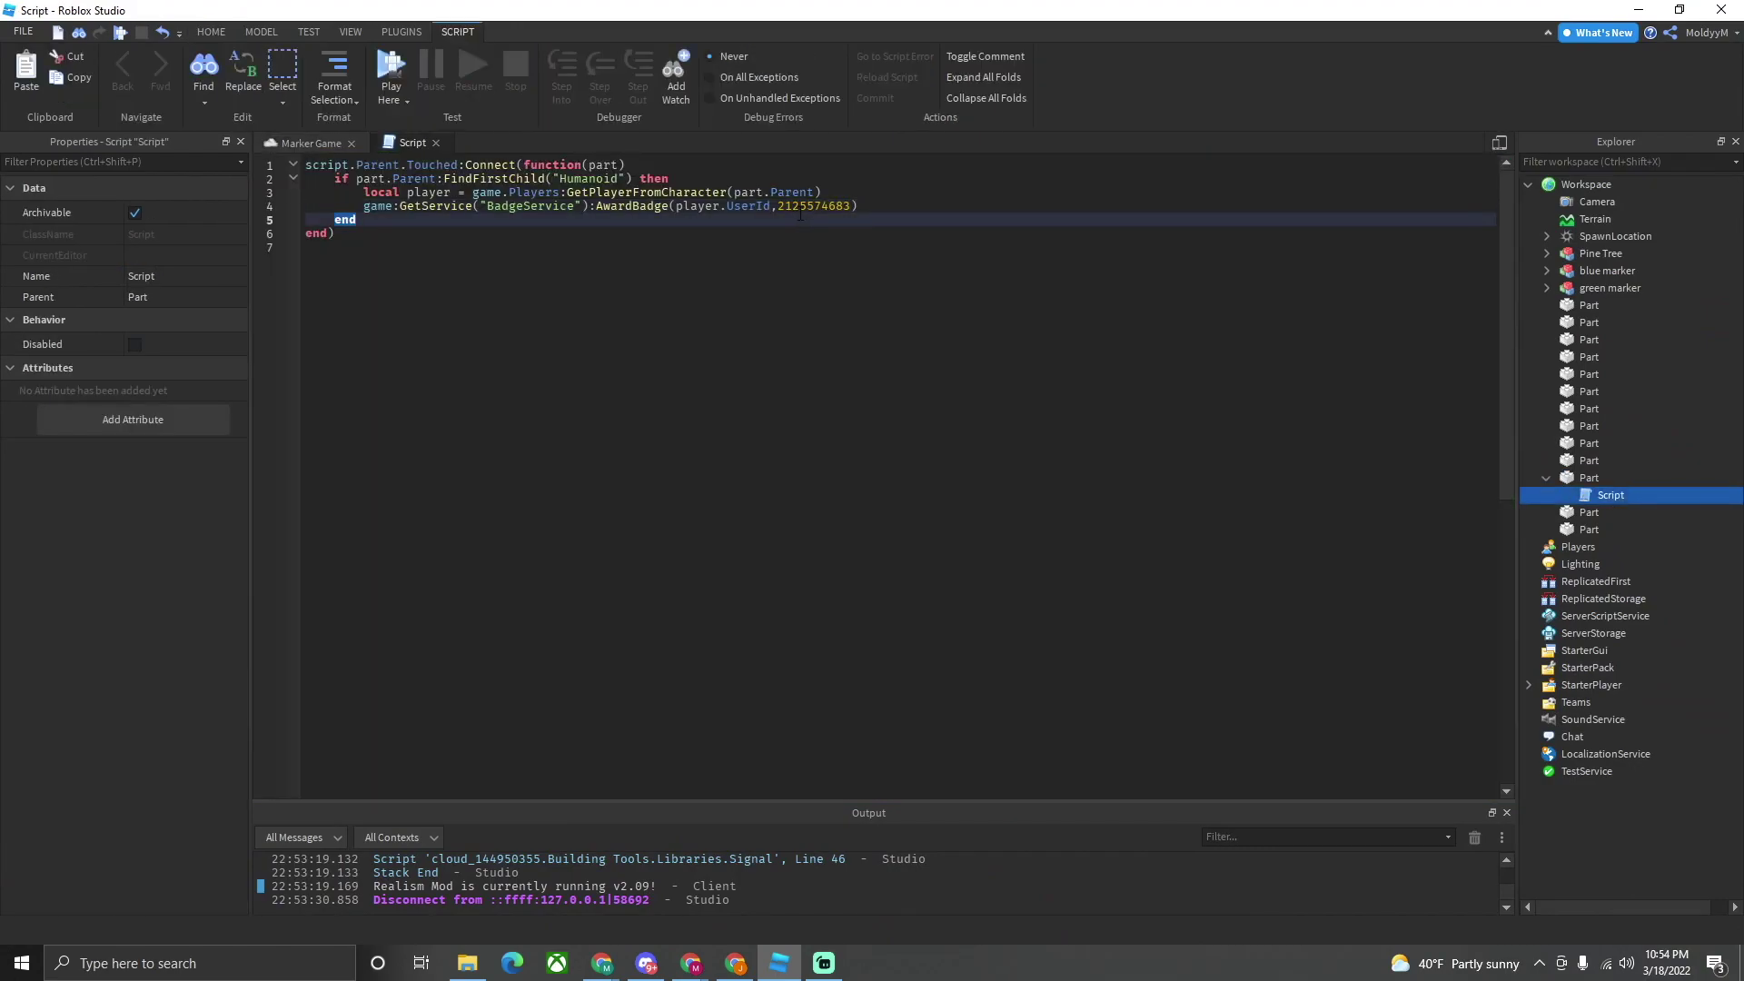
double_click(794, 207)
key("ctrl+v")
left_click(953, 213)
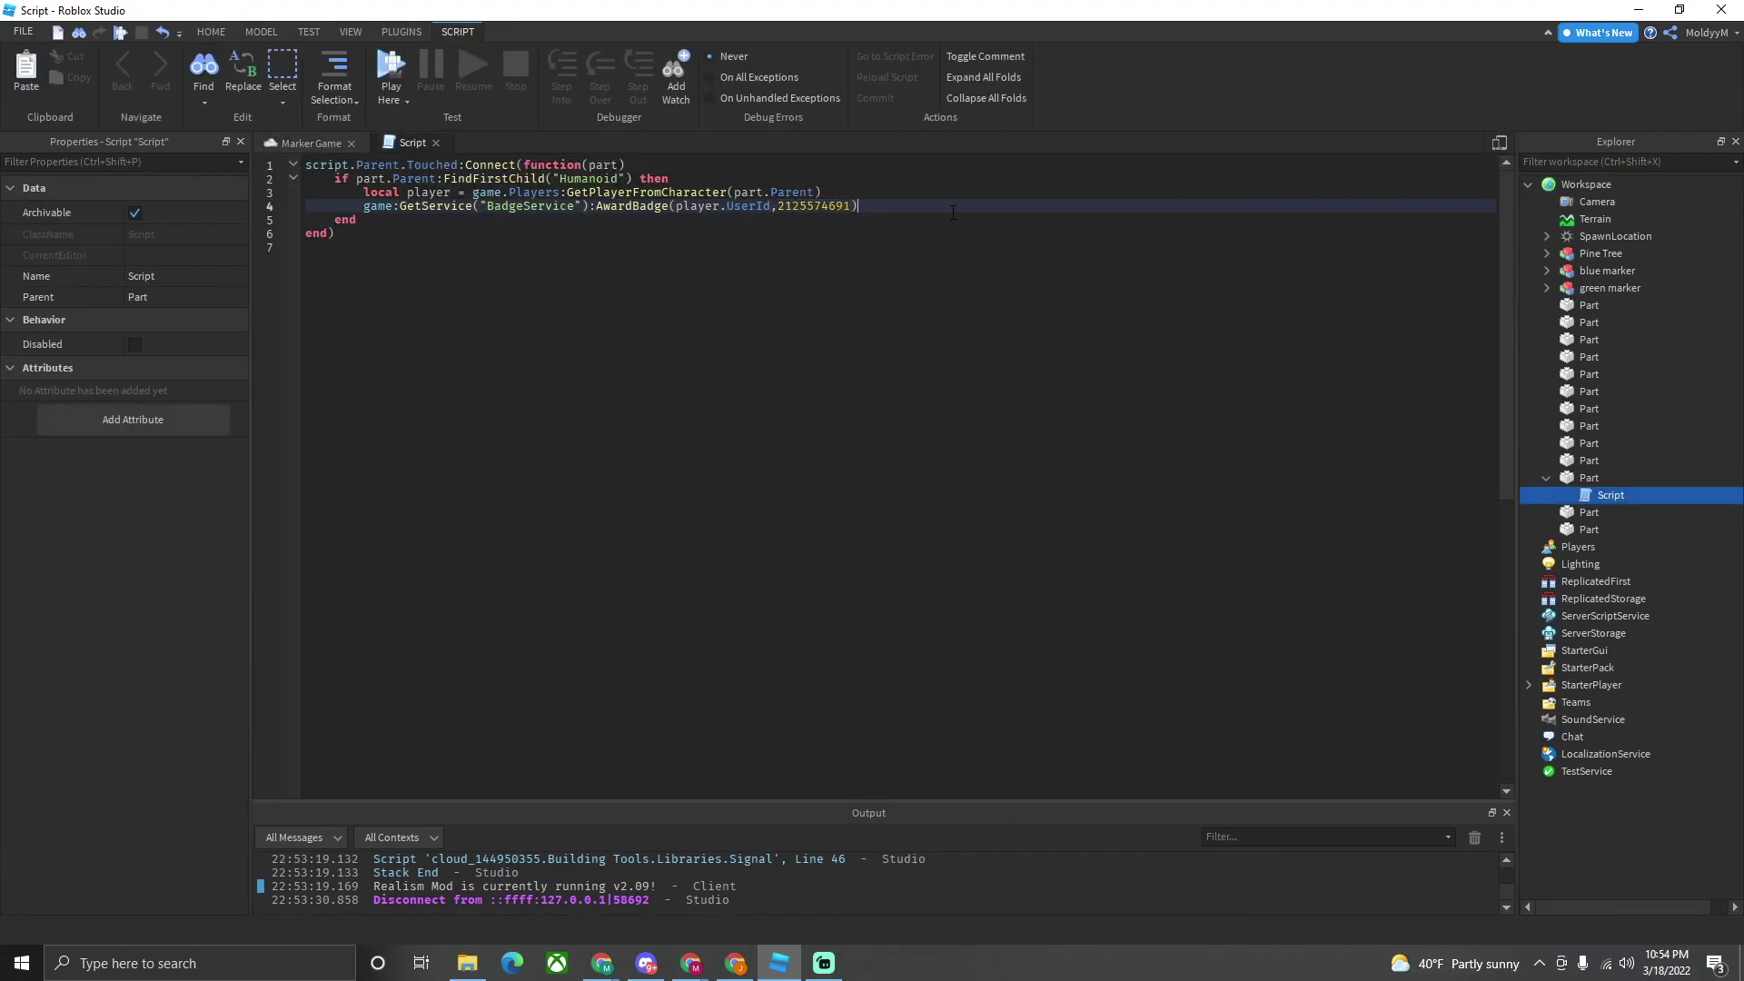
left_click(312, 142)
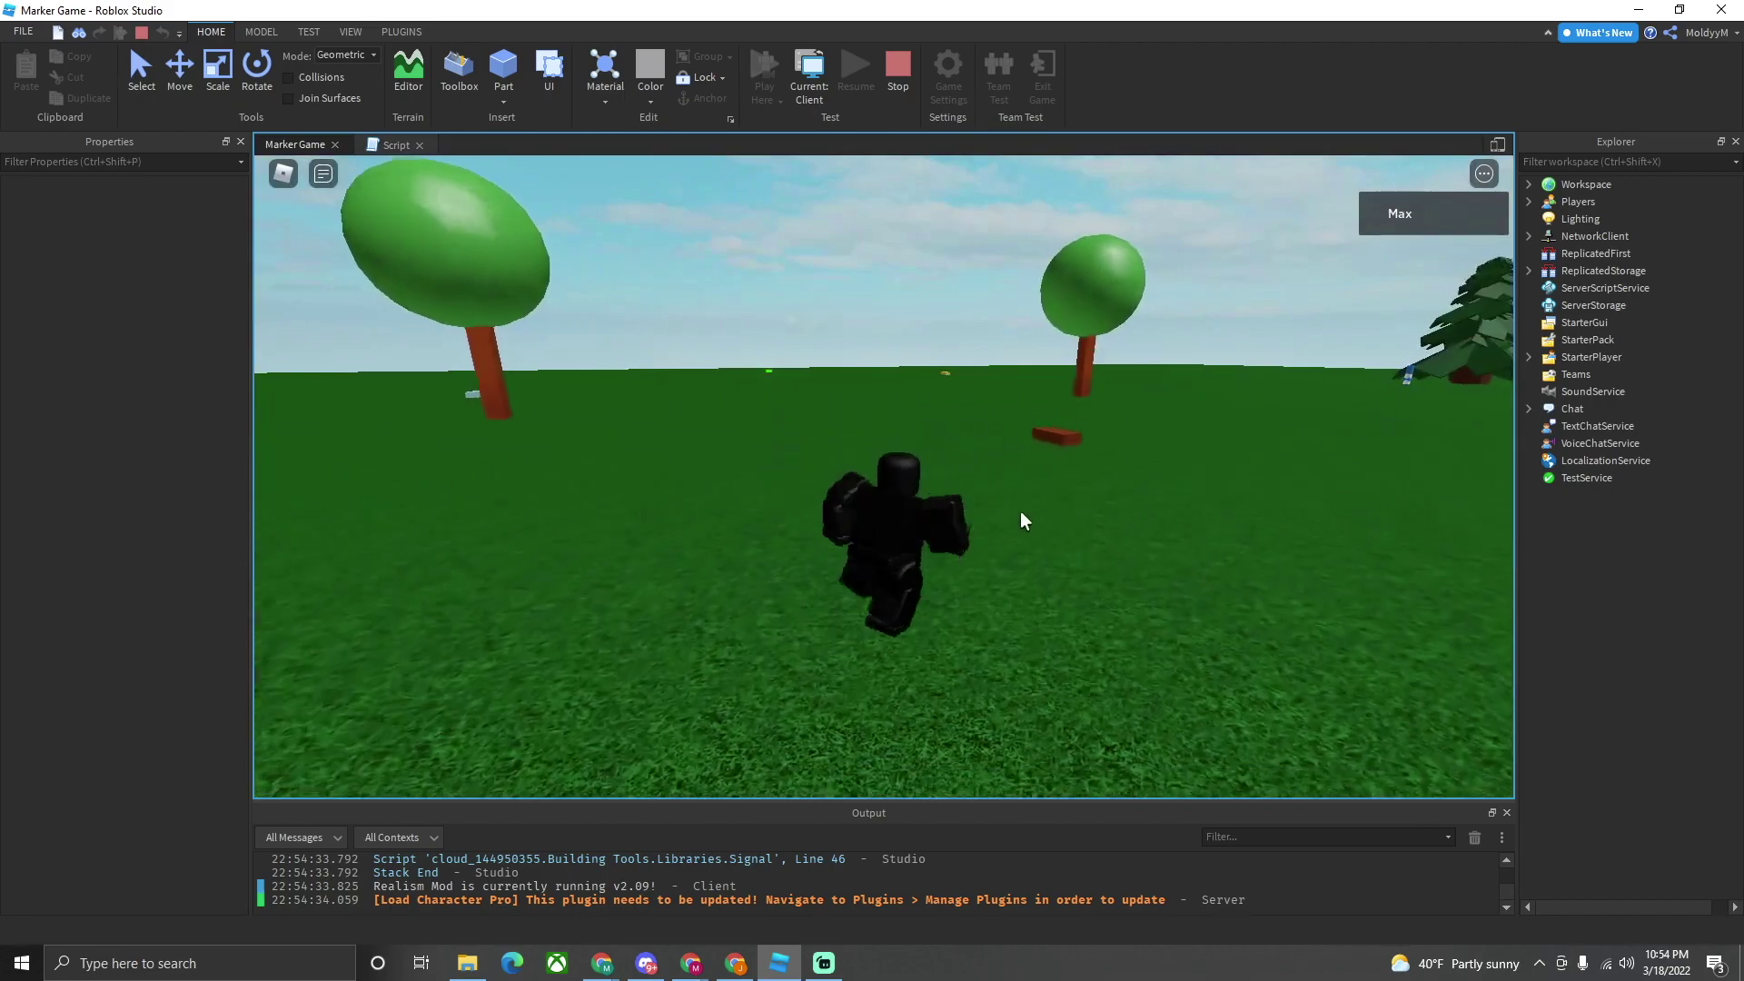
- Run the avatar around the baseplate and toward the tree with WASD
right_click_drag(1050, 505, 1051, 505)
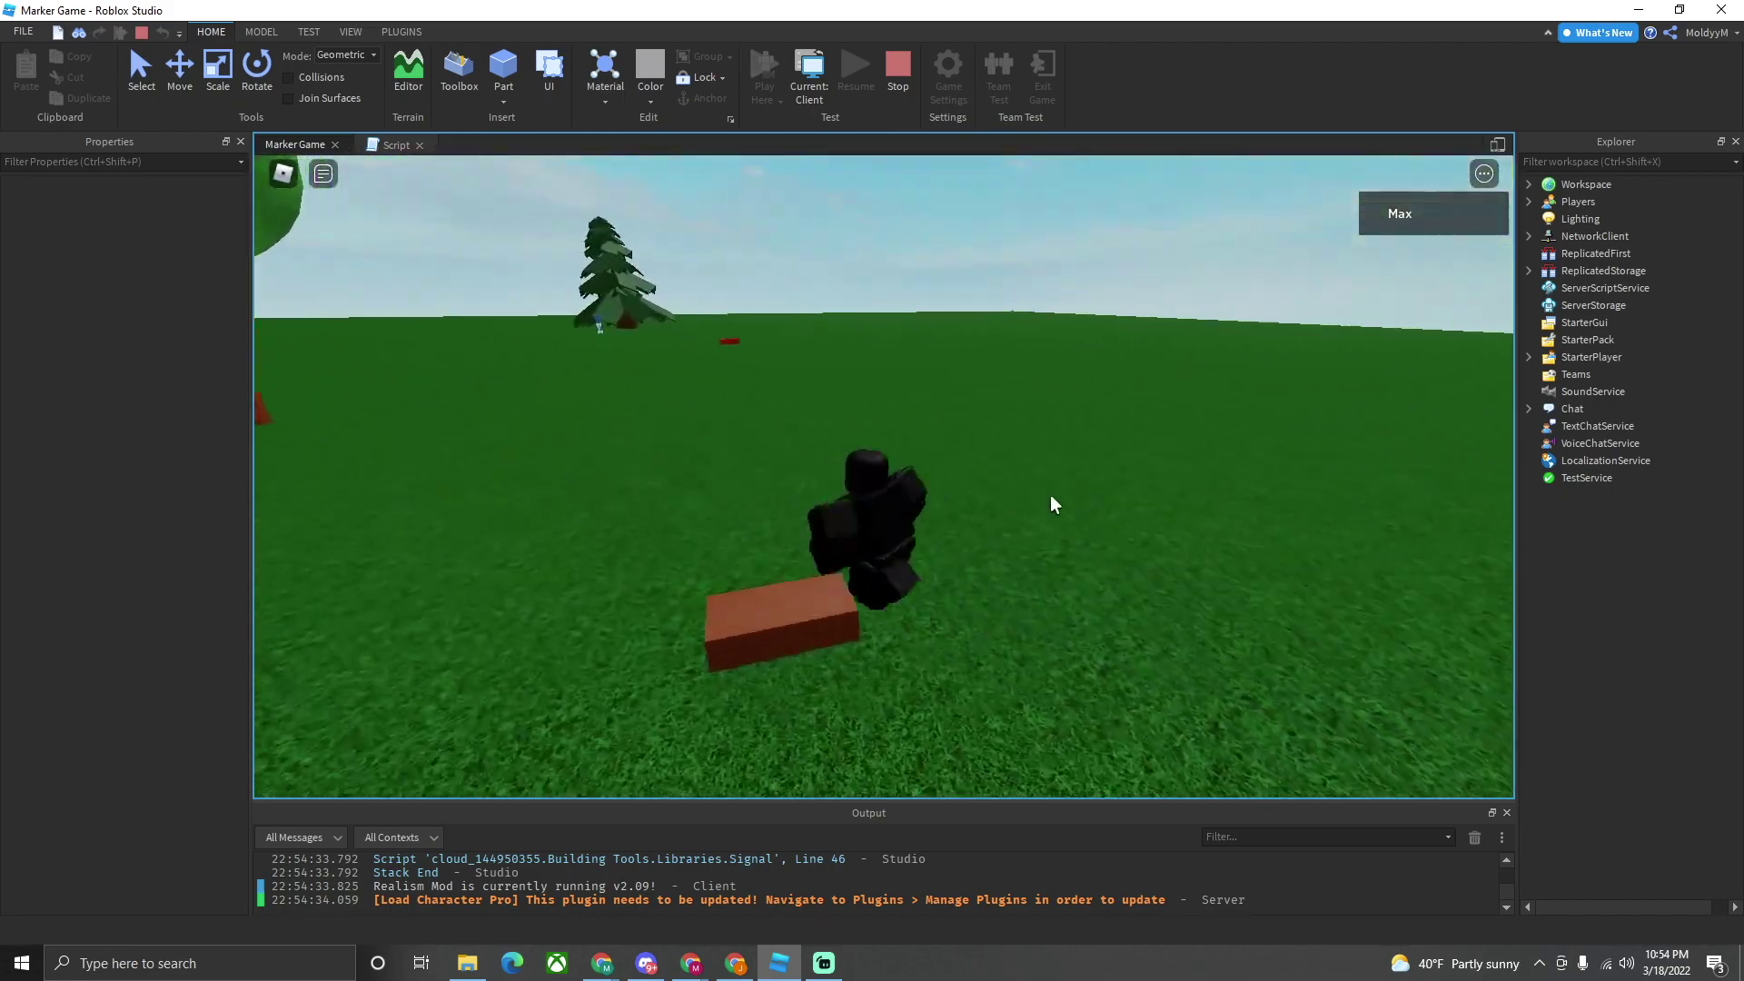
key("a")
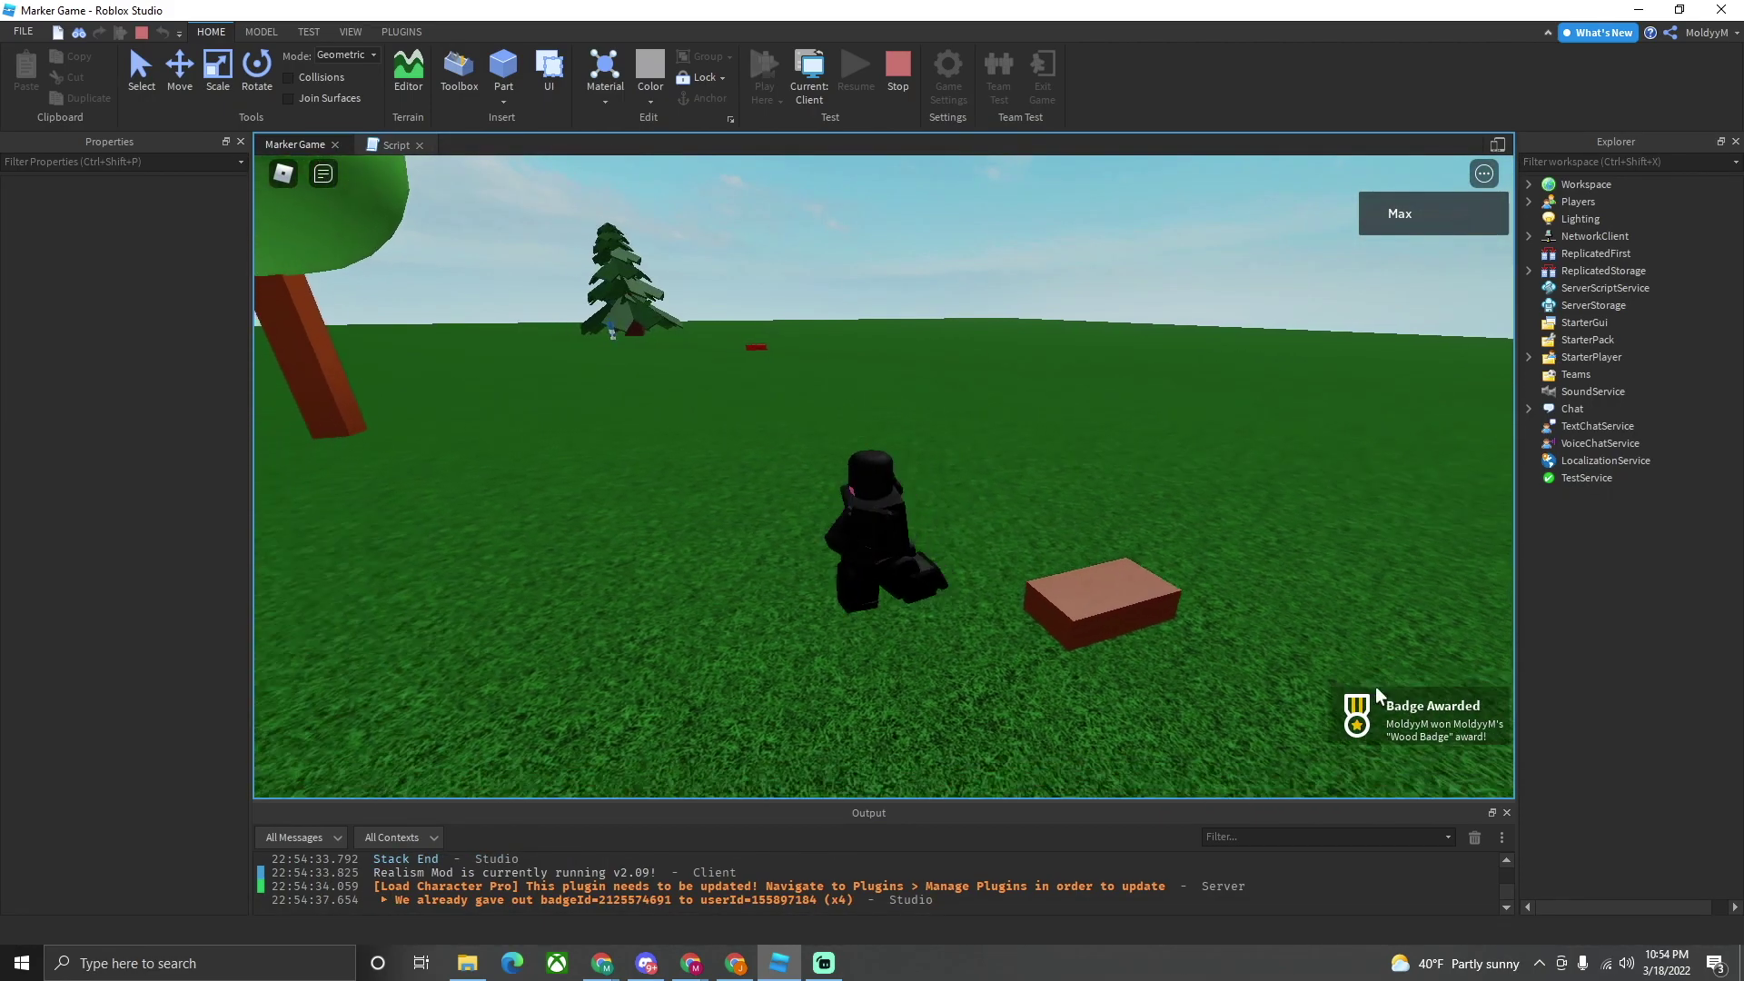
key("w")
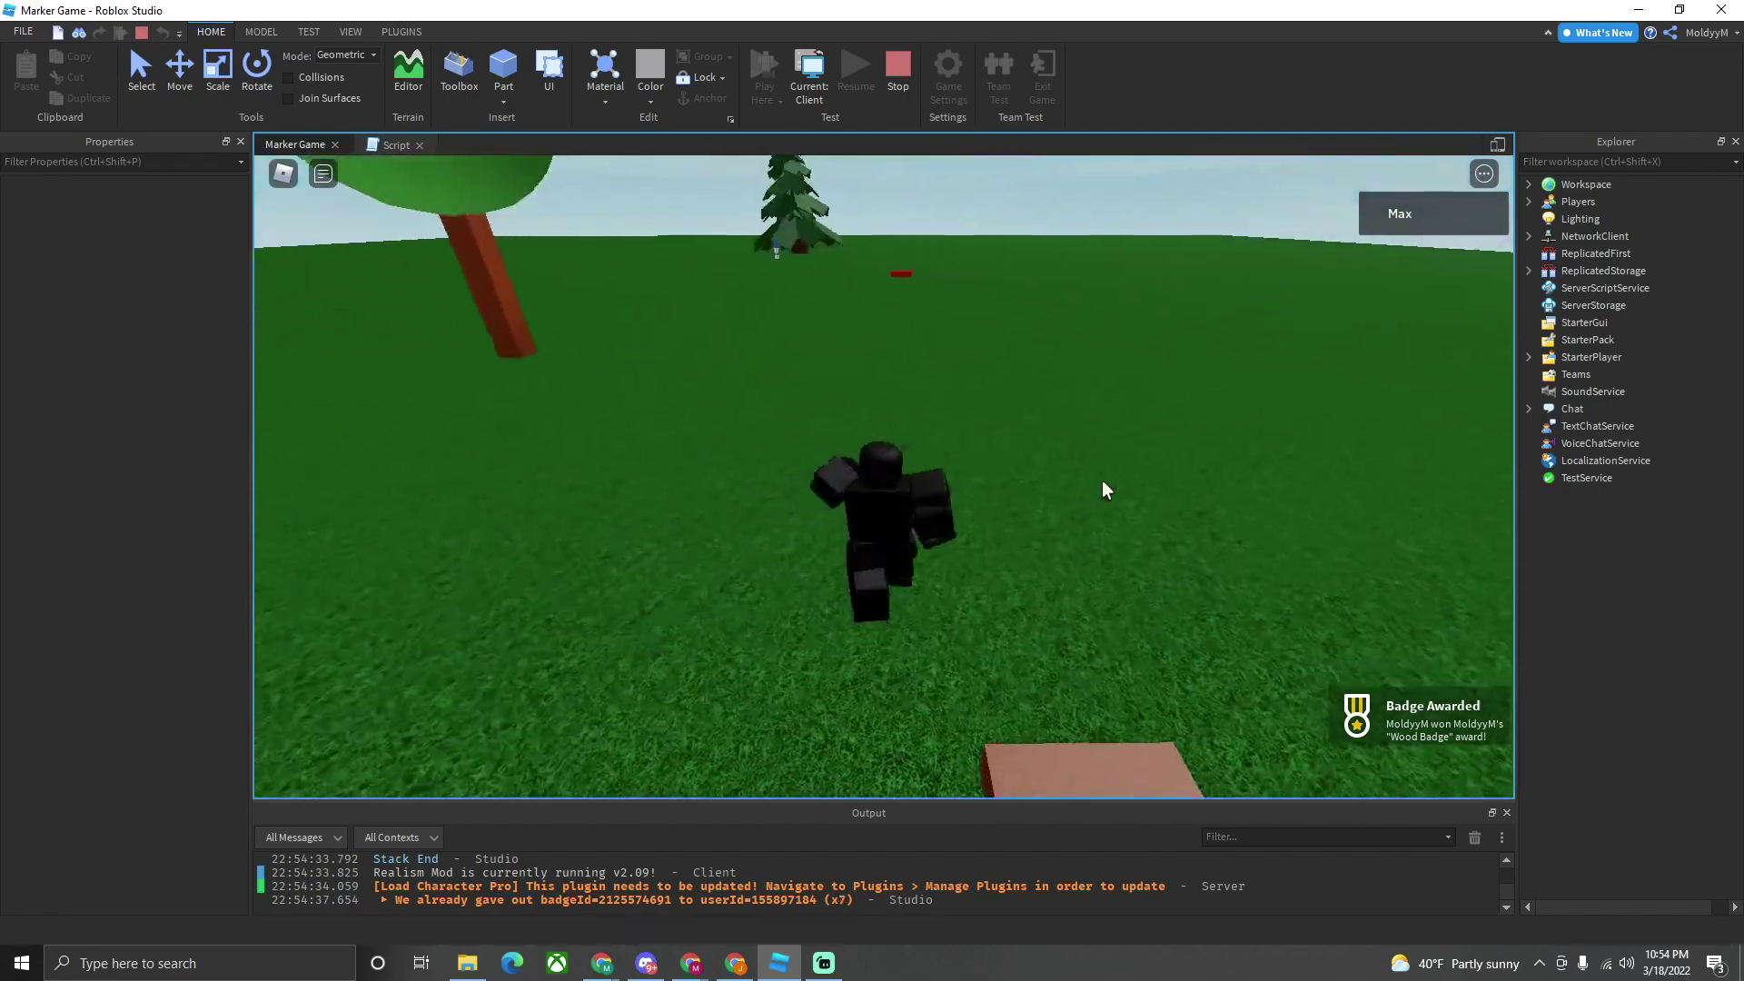
key("a")
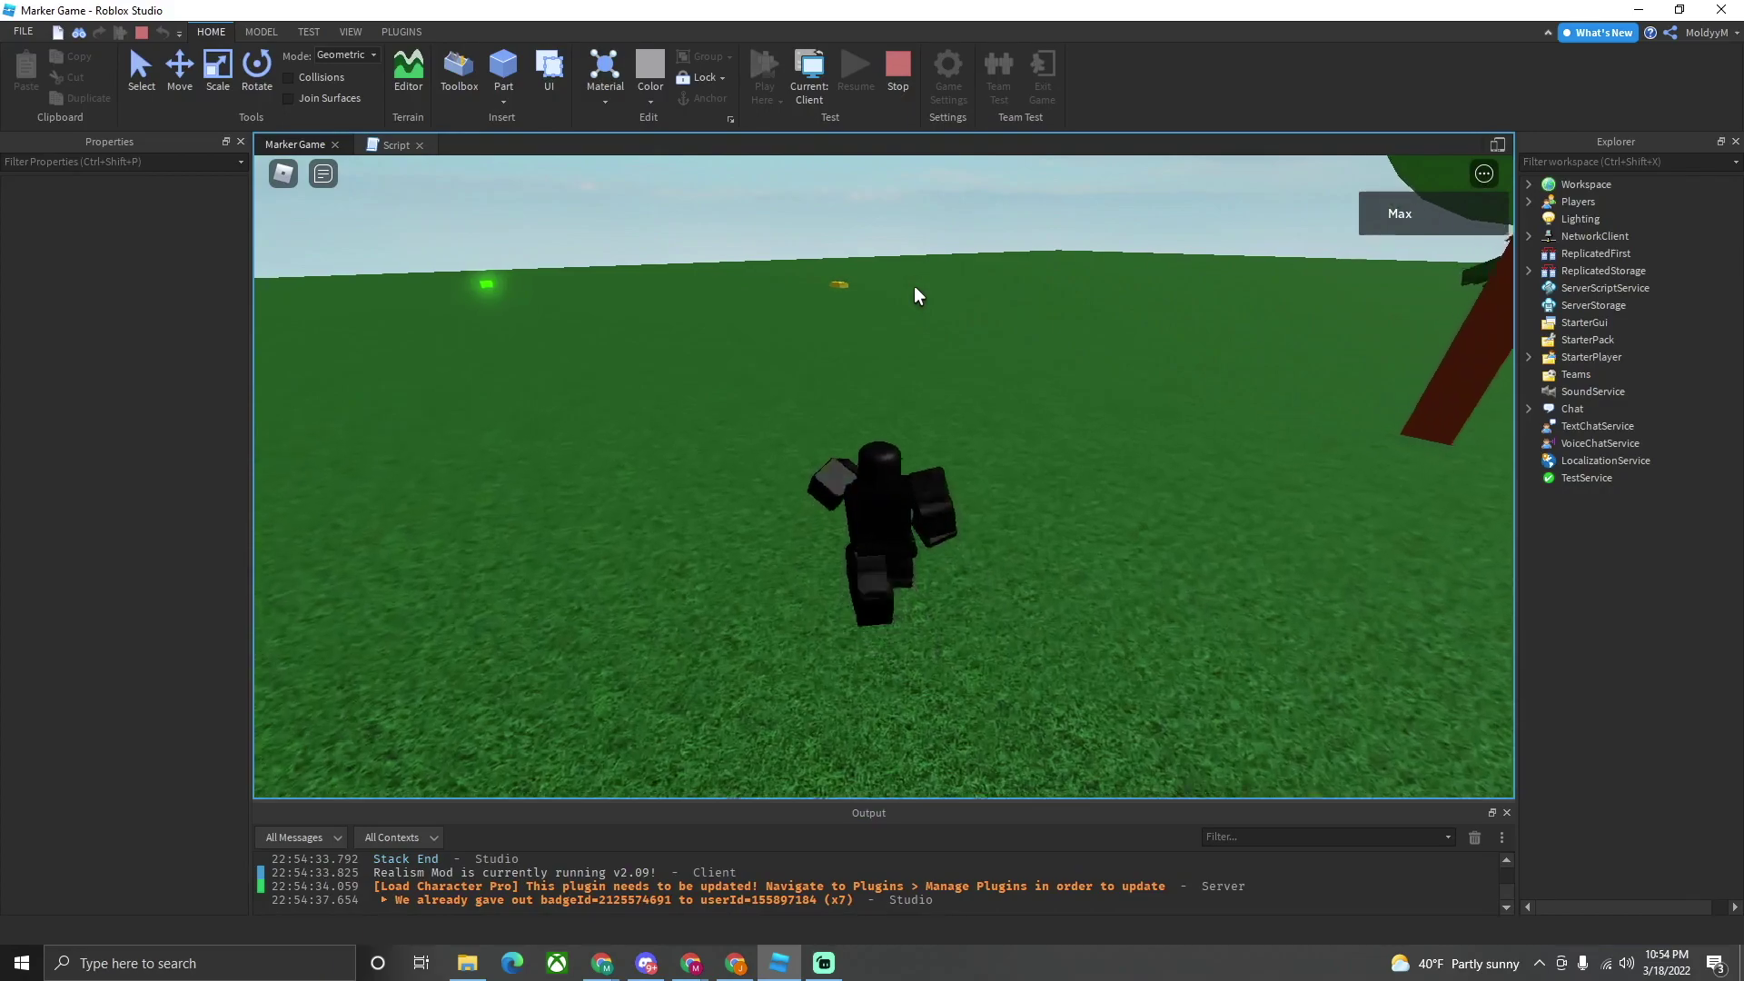
key("s")
key("w")
key("d")
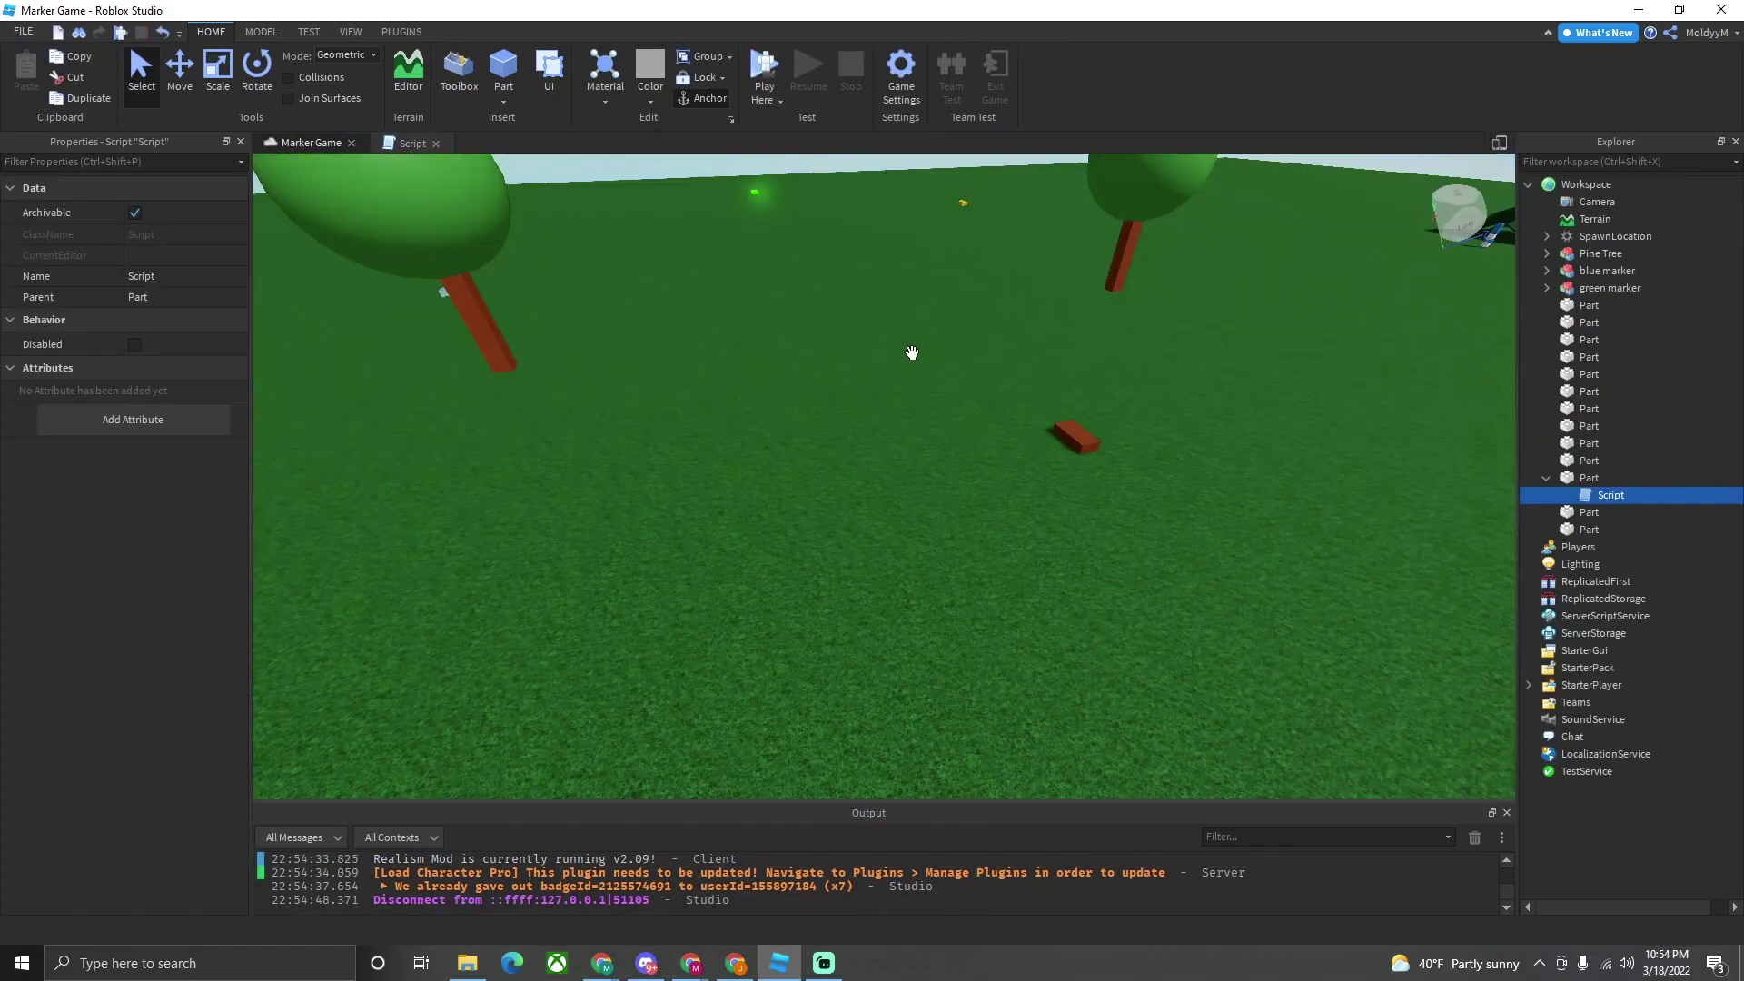
- Select the red brick part and insert a new Script under it
right_click_drag(1044, 402, 1044, 391)
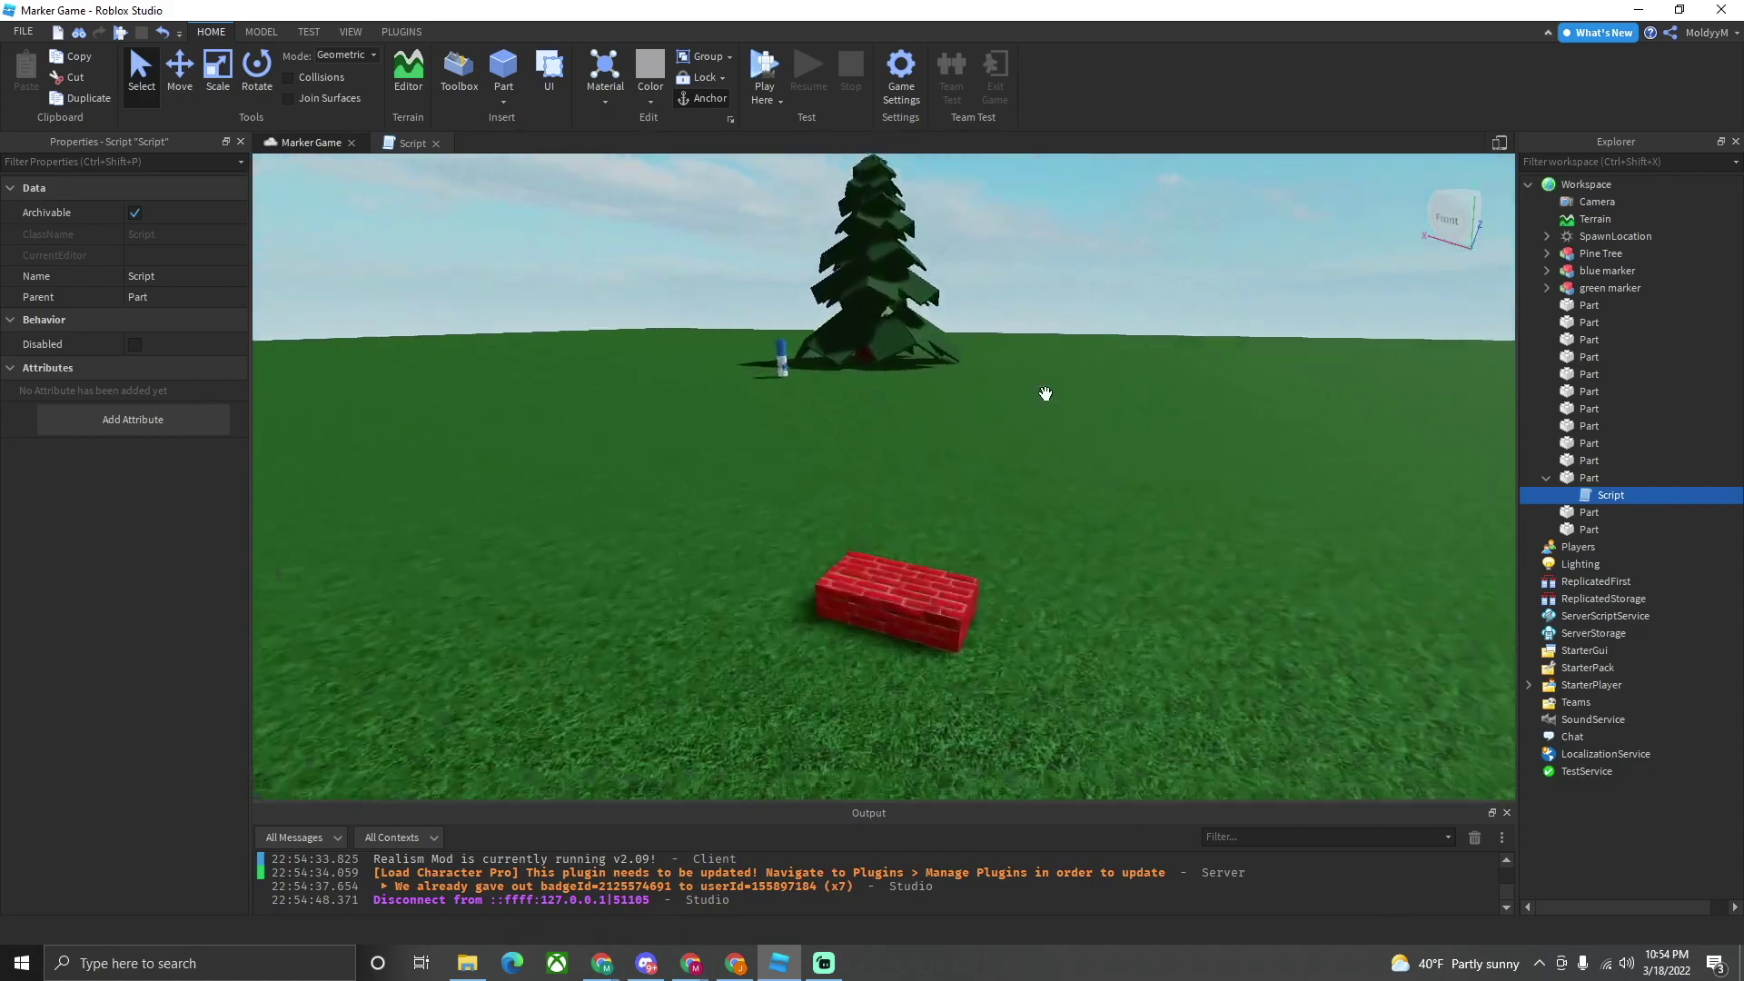
left_click(914, 650)
key("s")
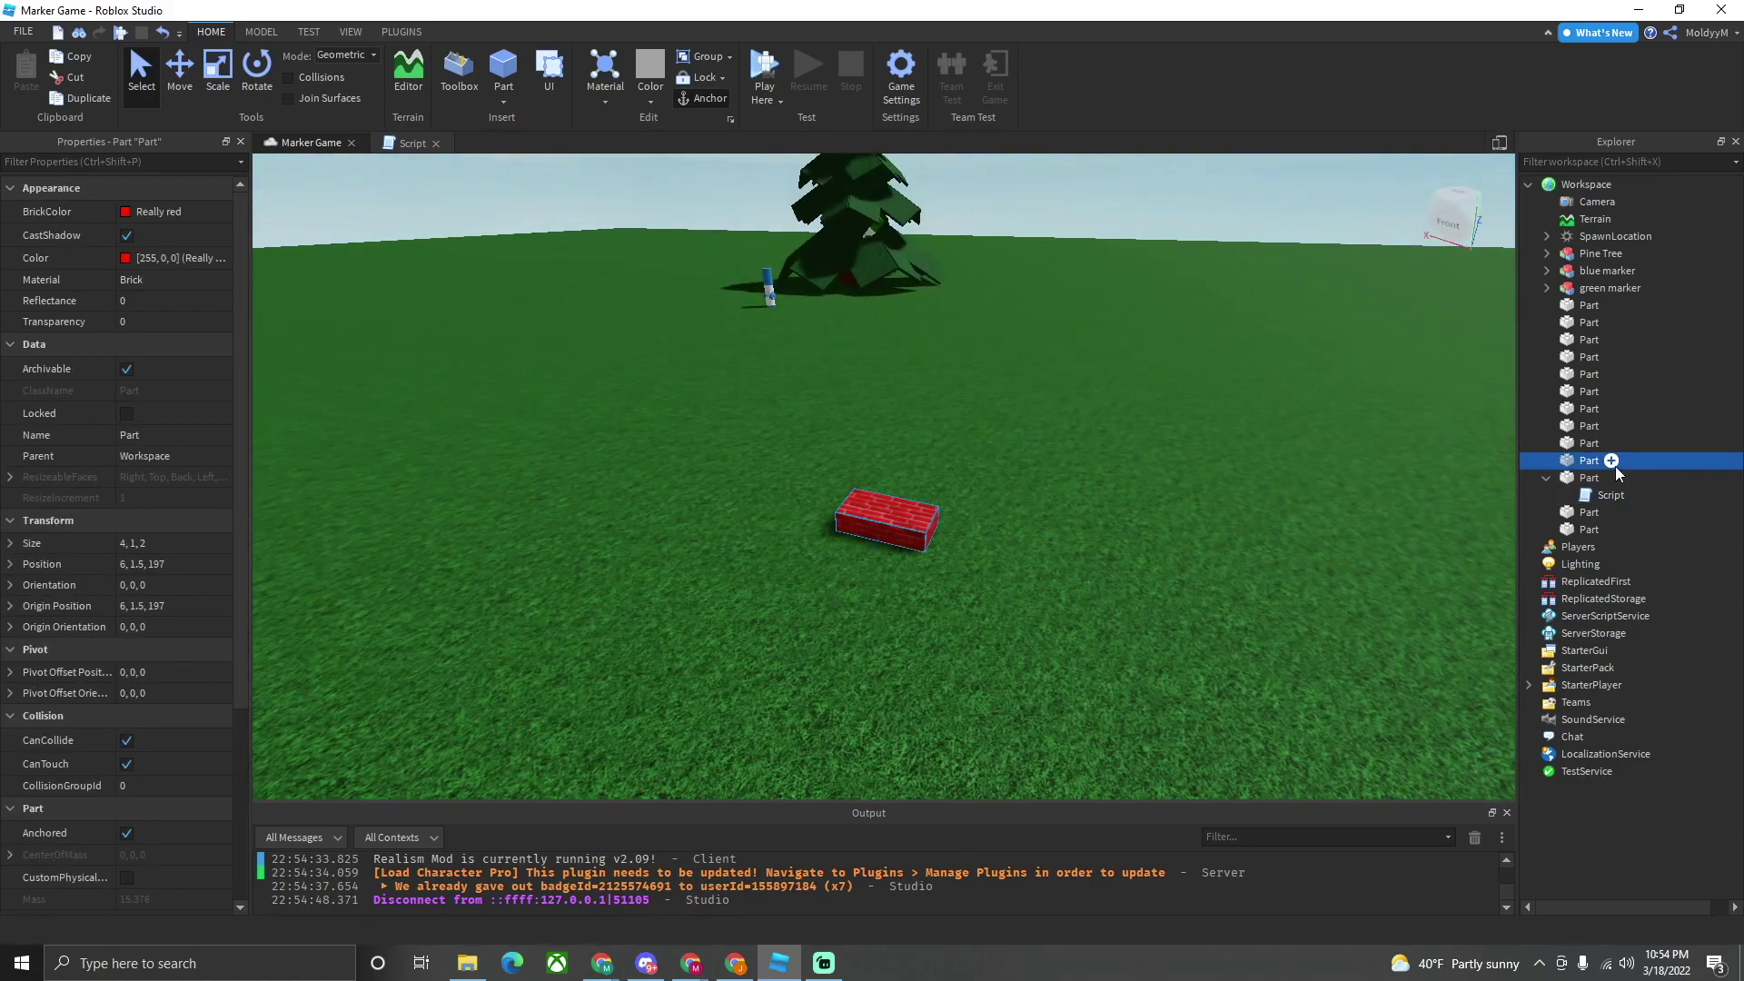
left_click(1611, 462)
left_click(1581, 545)
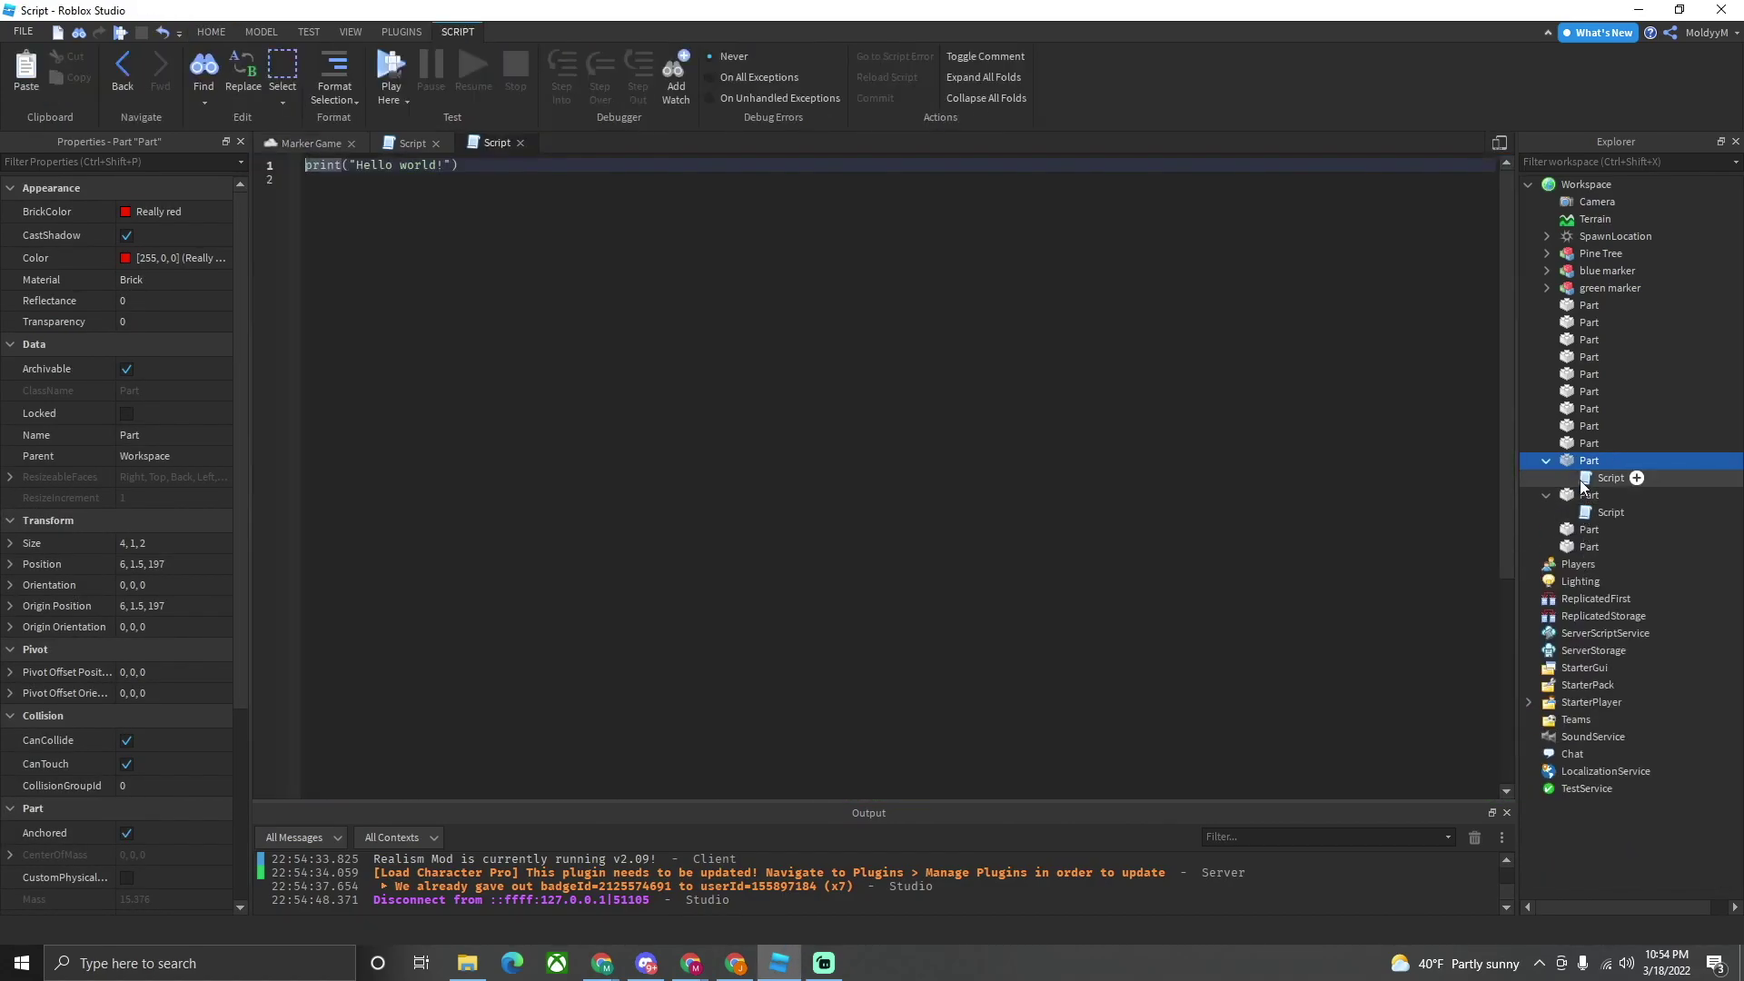
- Copy the wood script's badge code into the brick's new script and select the old badge ID
double_click(1592, 508)
key("ctrl+v")
key("ctrl+a")
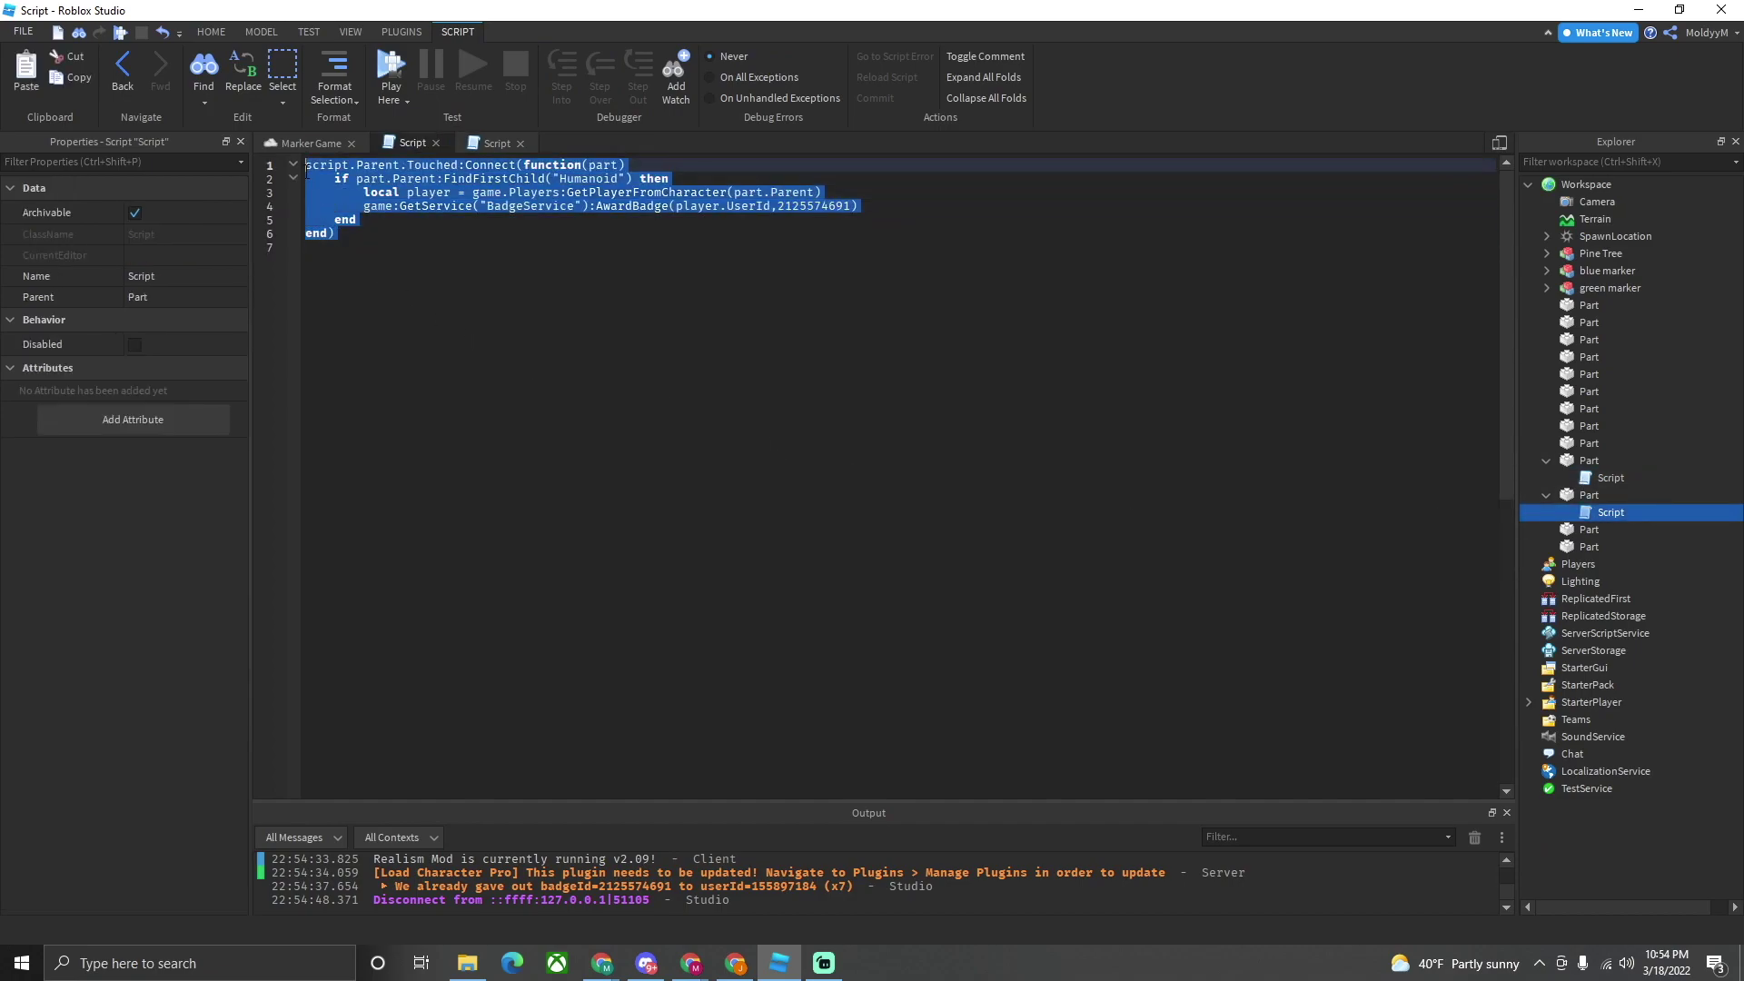
double_click(1593, 477)
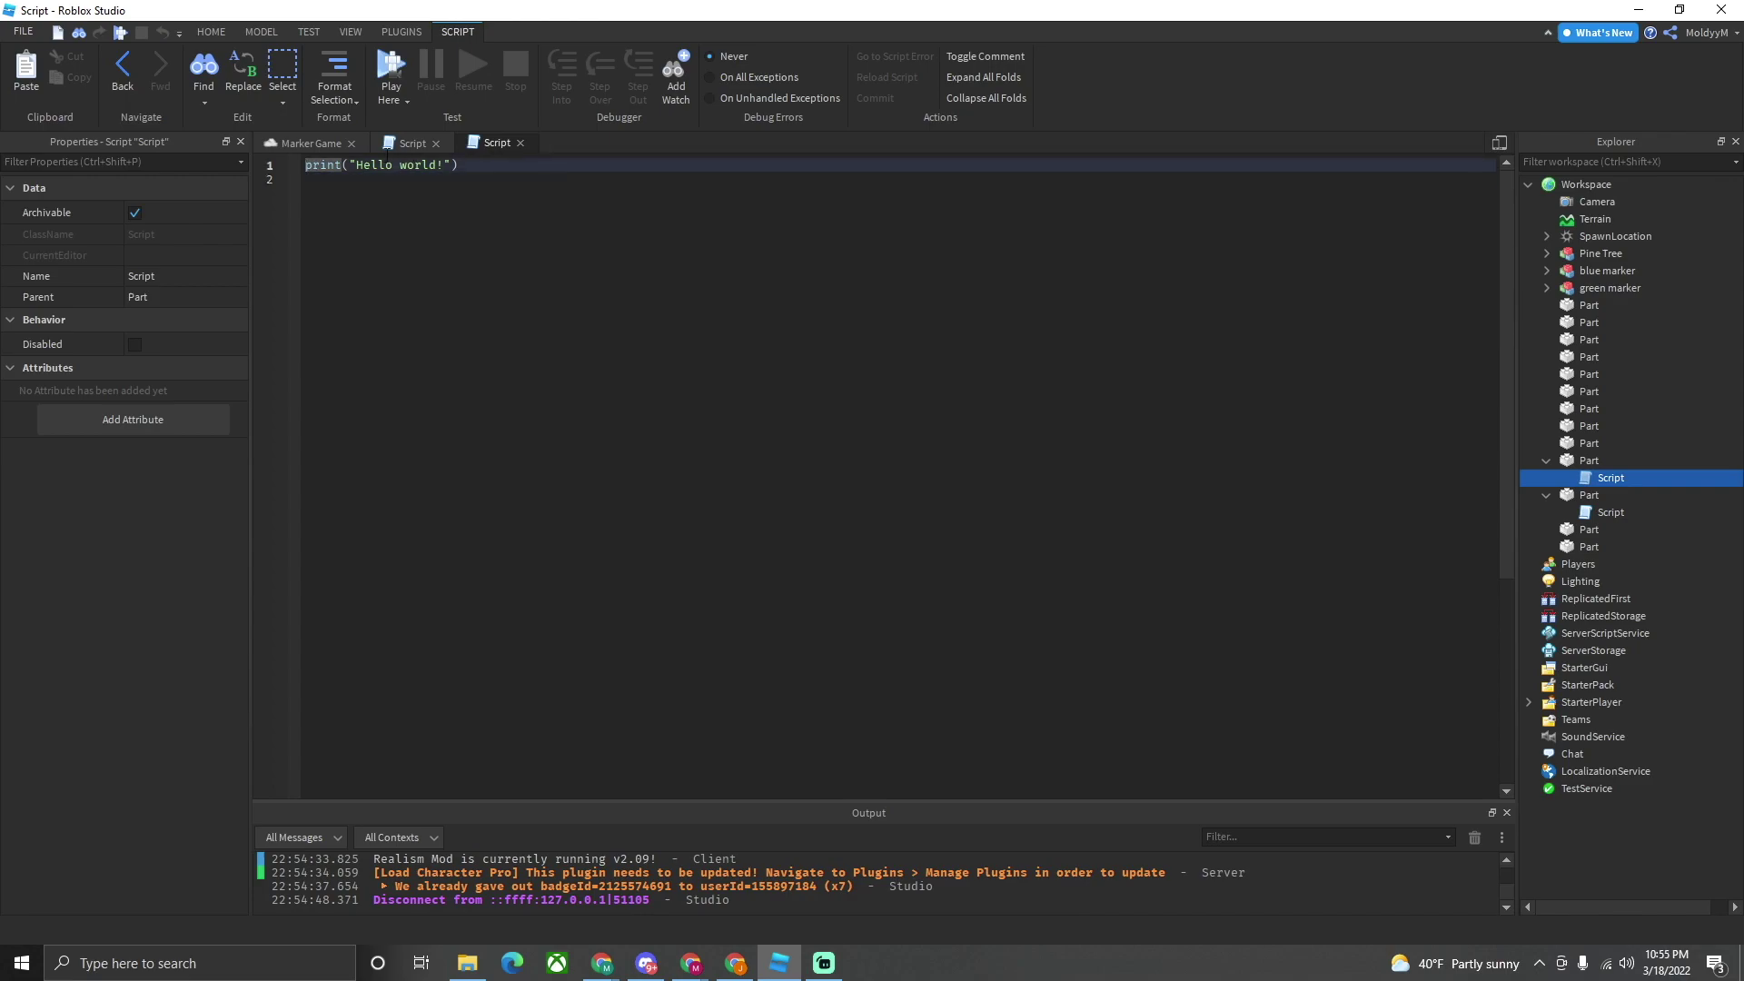
key("ctrl+a")
key("ctrl+v")
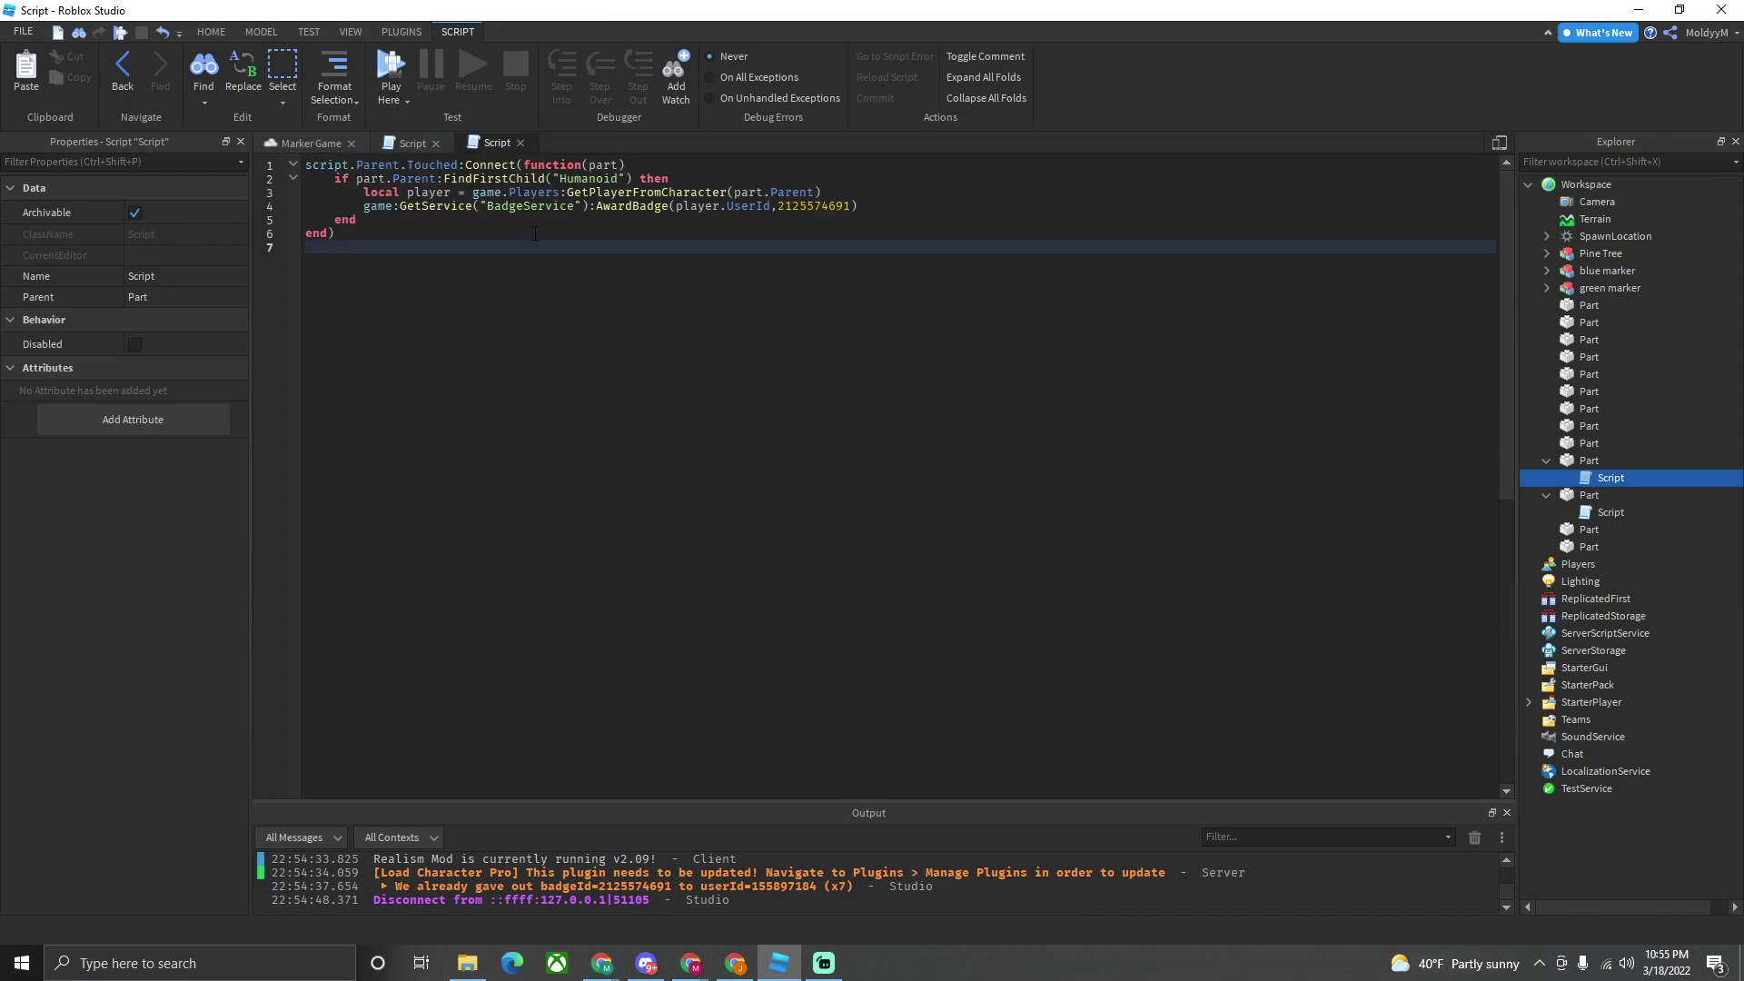
double_click(811, 210)
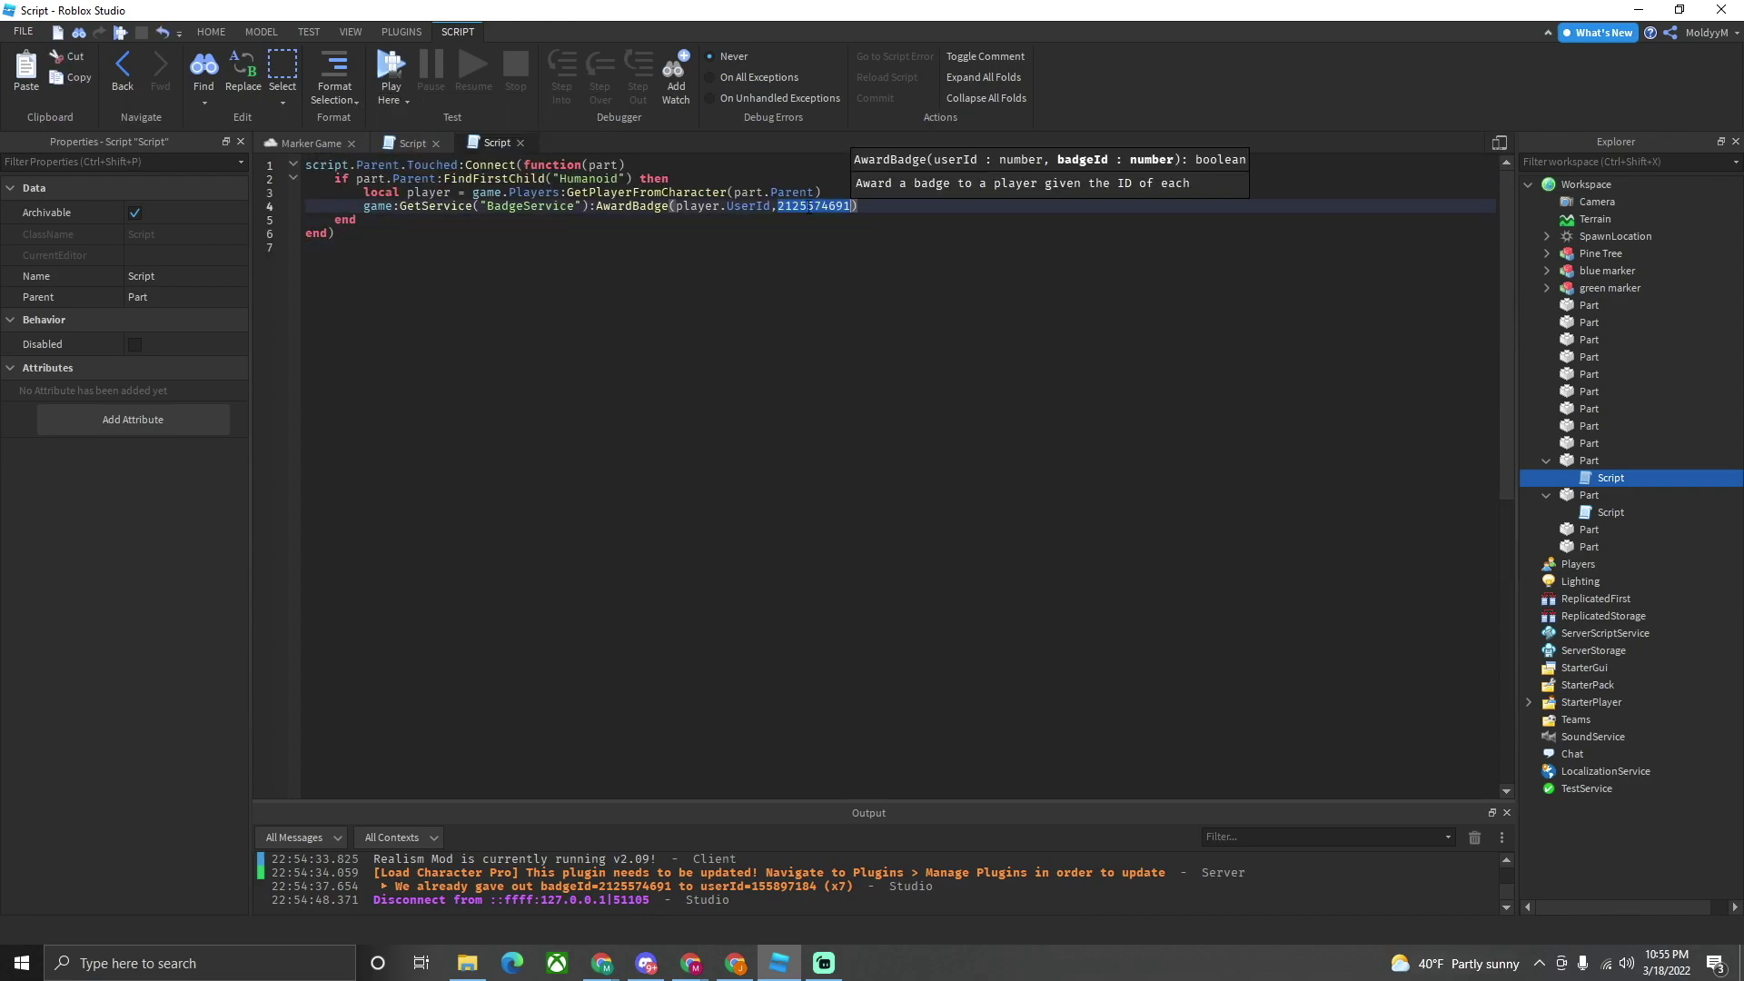
- Switch to the browser and go back to the Create a Badge page
double_click(664, 7)
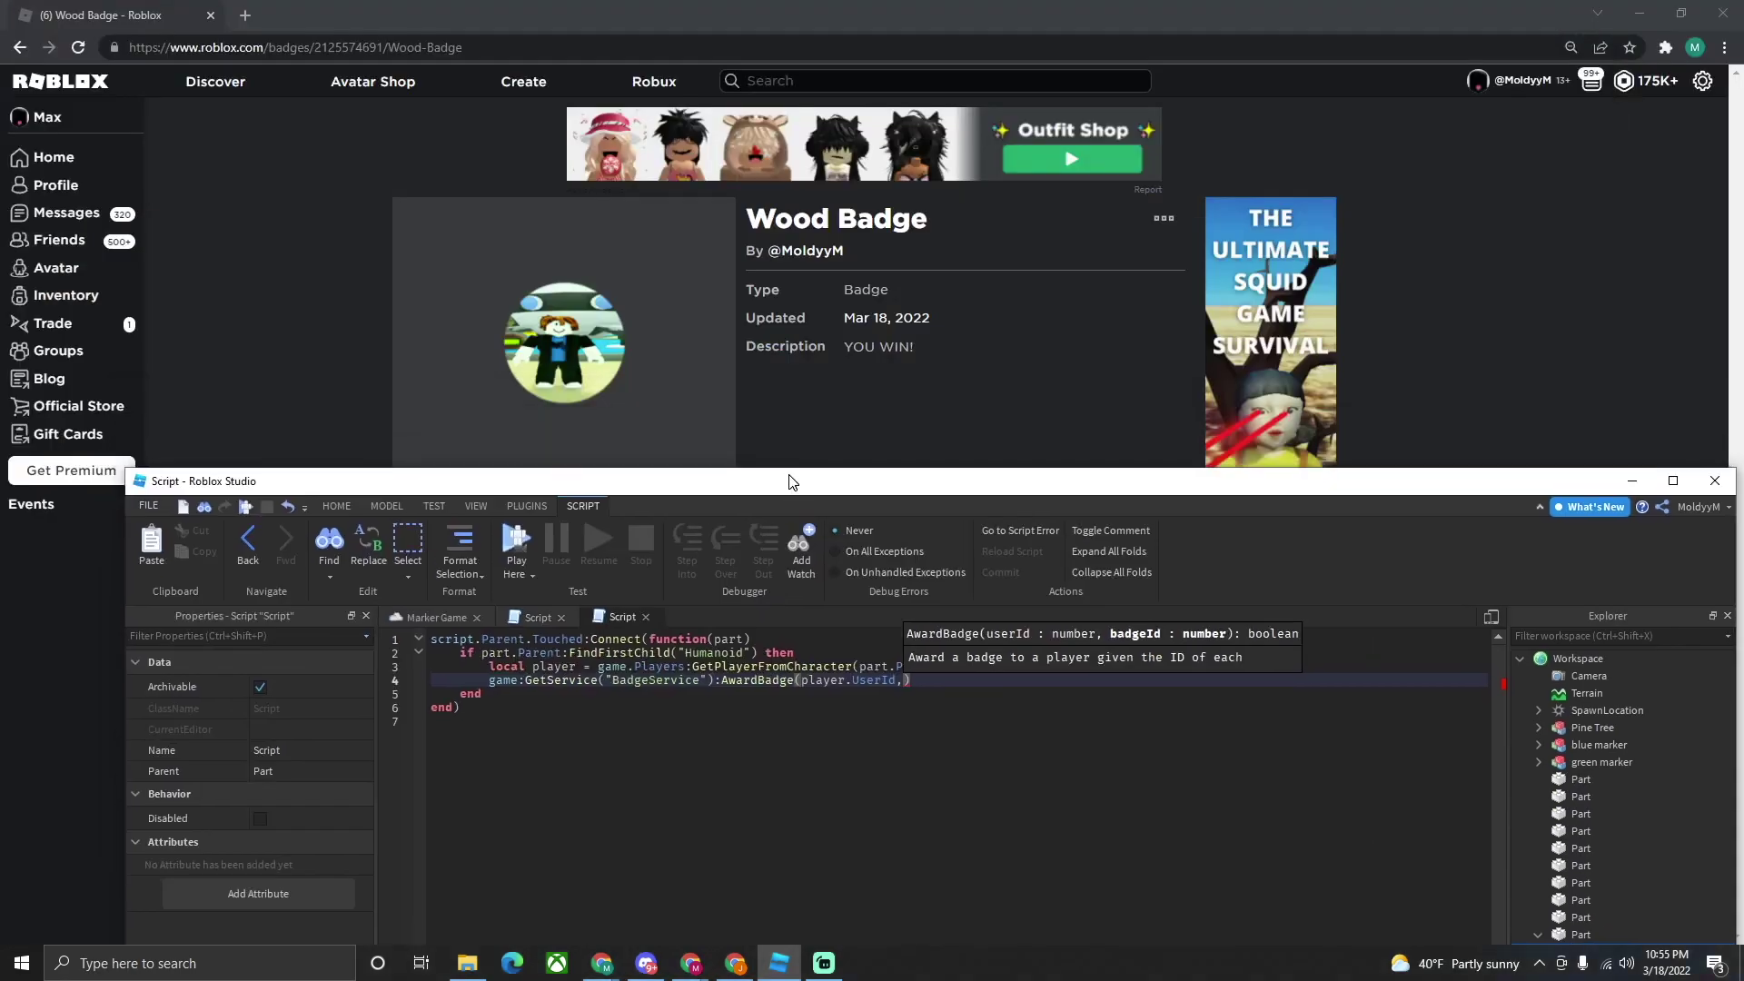
left_click(1035, 416)
left_click(18, 53)
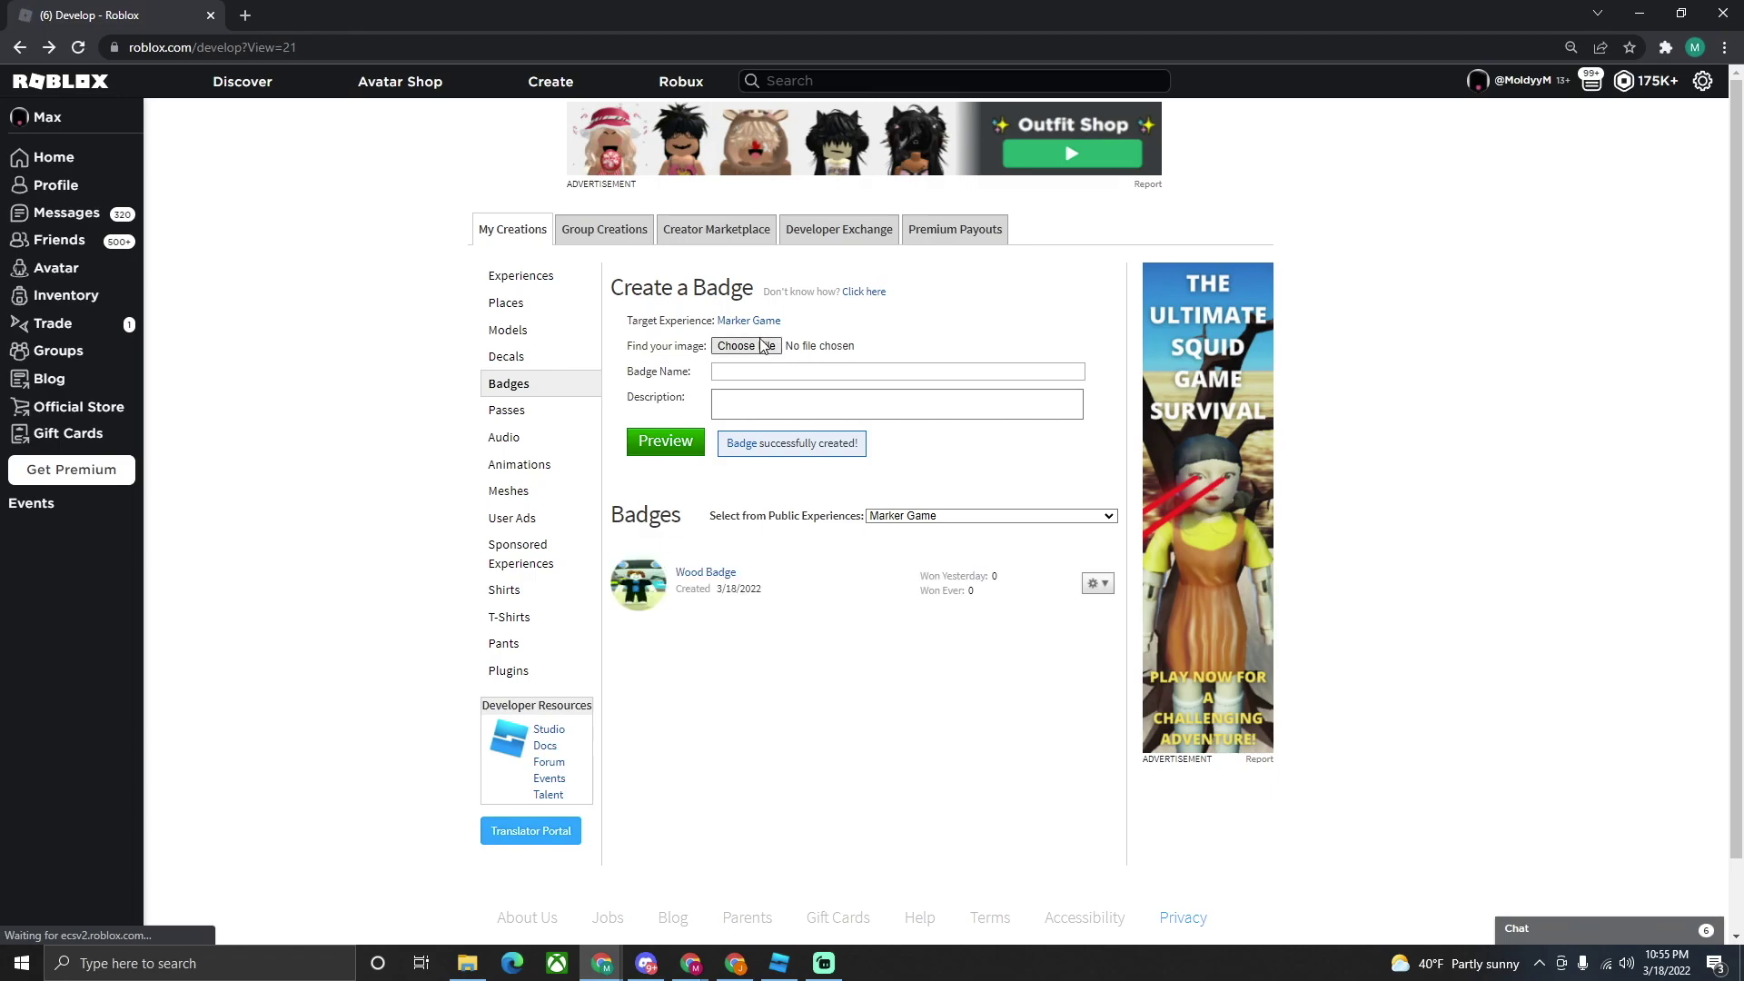
- Select check.png as the new badge's image
left_click(762, 346)
scroll(567, 435, "down", 5)
scroll(667, 440, "down", 3)
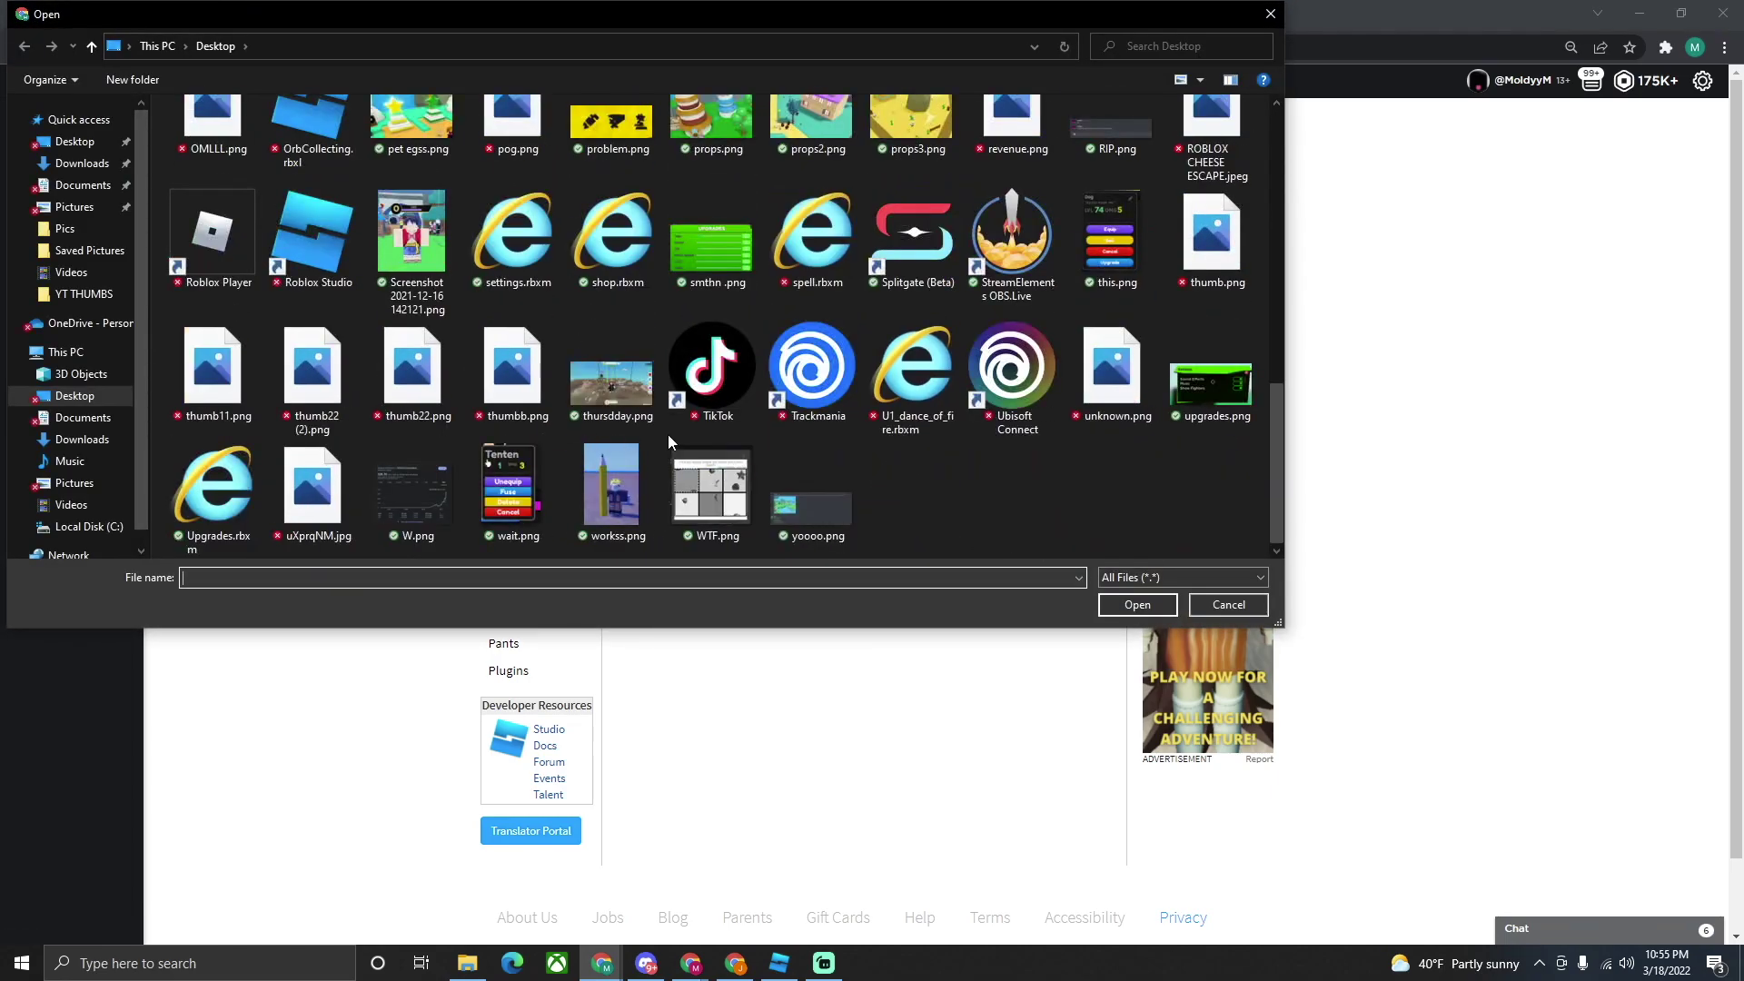
scroll(668, 435, "up", 5)
left_click(619, 446)
left_click(1145, 604)
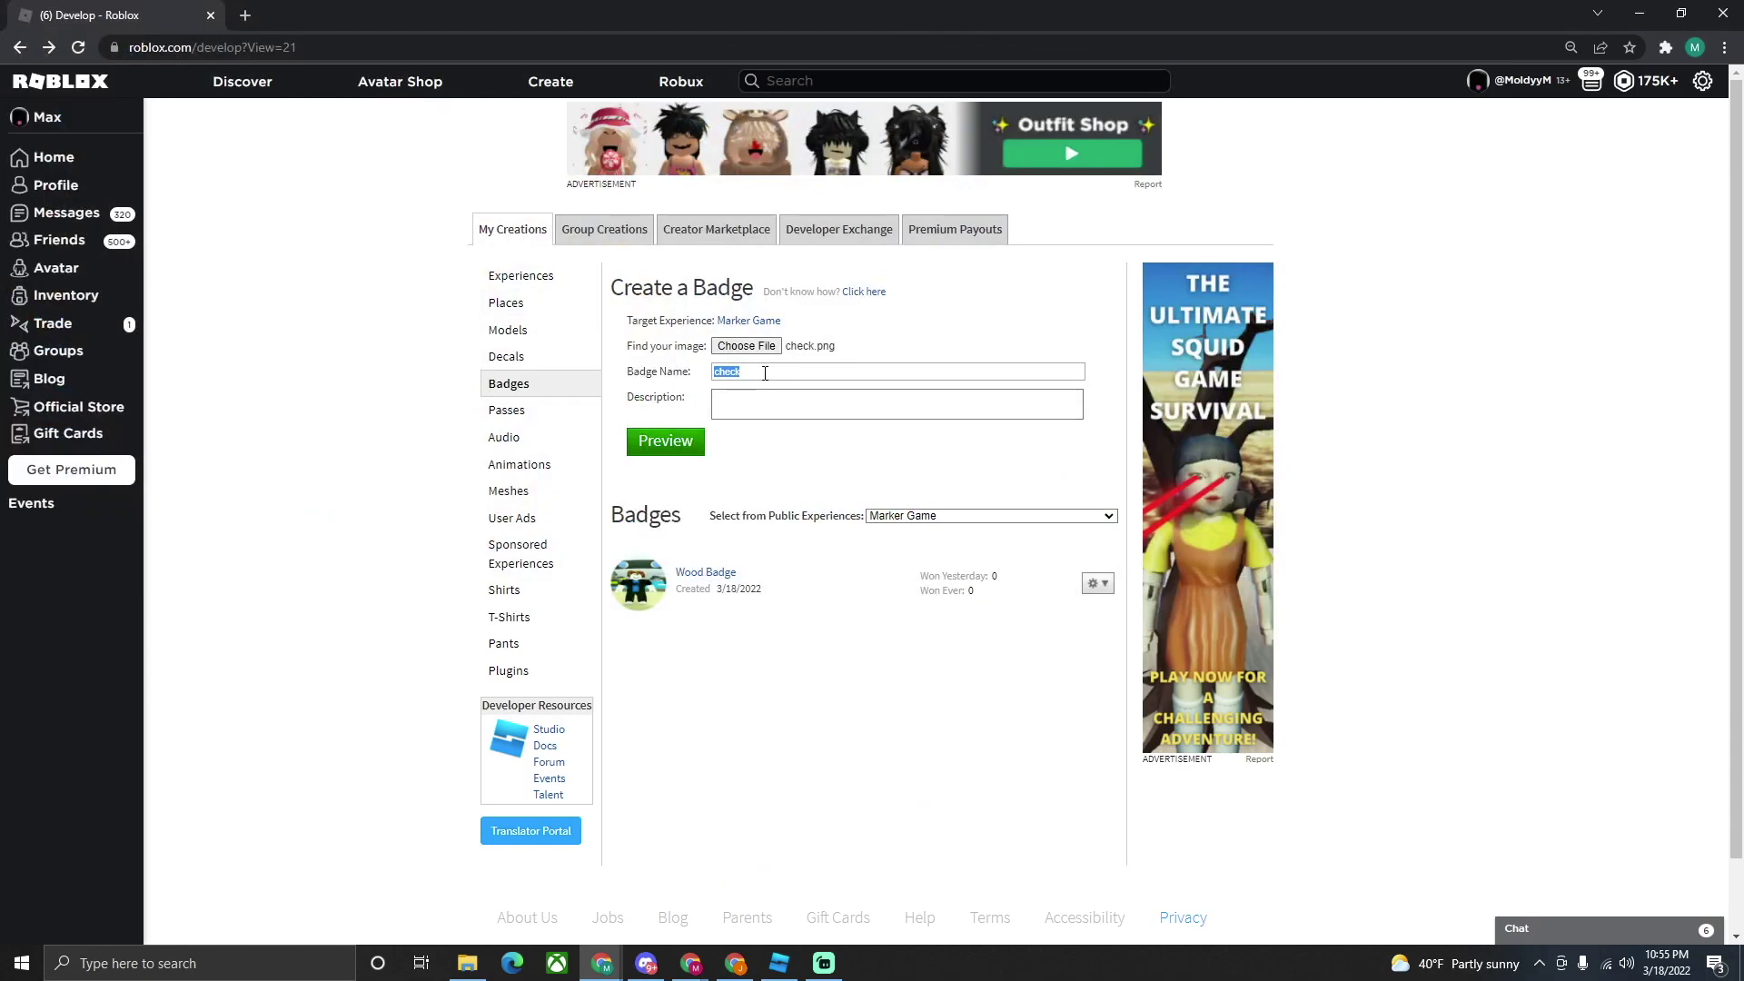
type("Brick Badge")
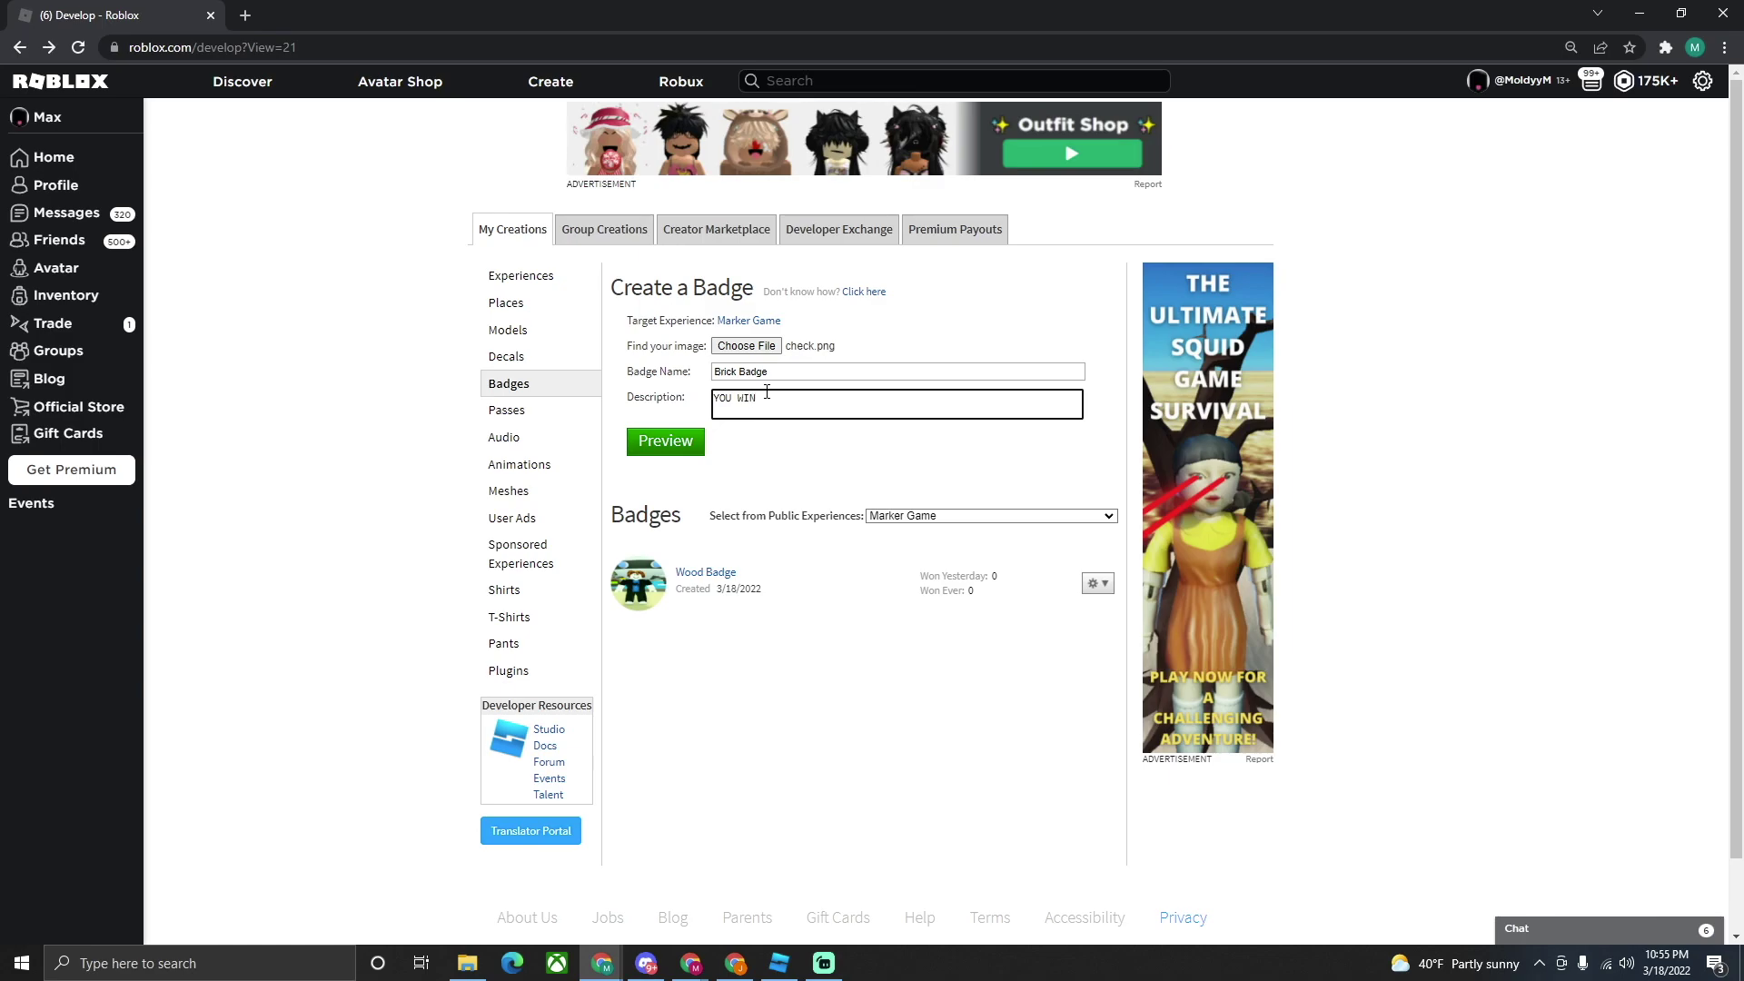
- Preview and create the Brick Badge for free, then open its details page
left_click(684, 462)
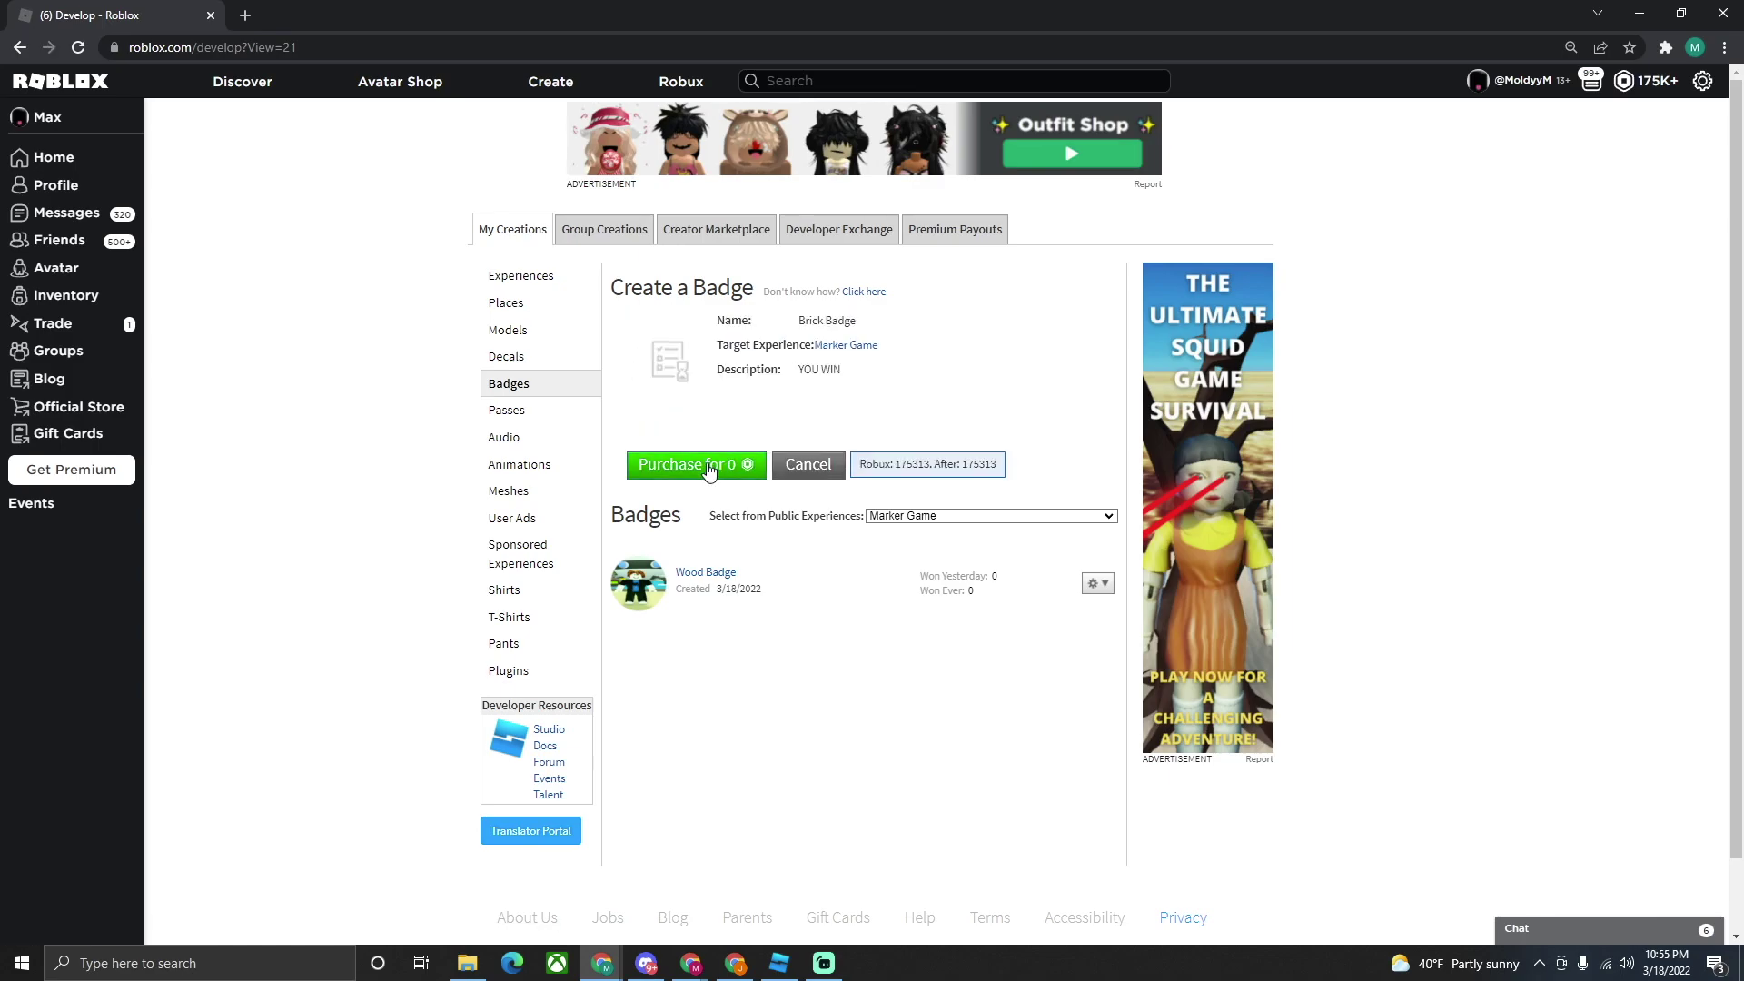
left_click(704, 481)
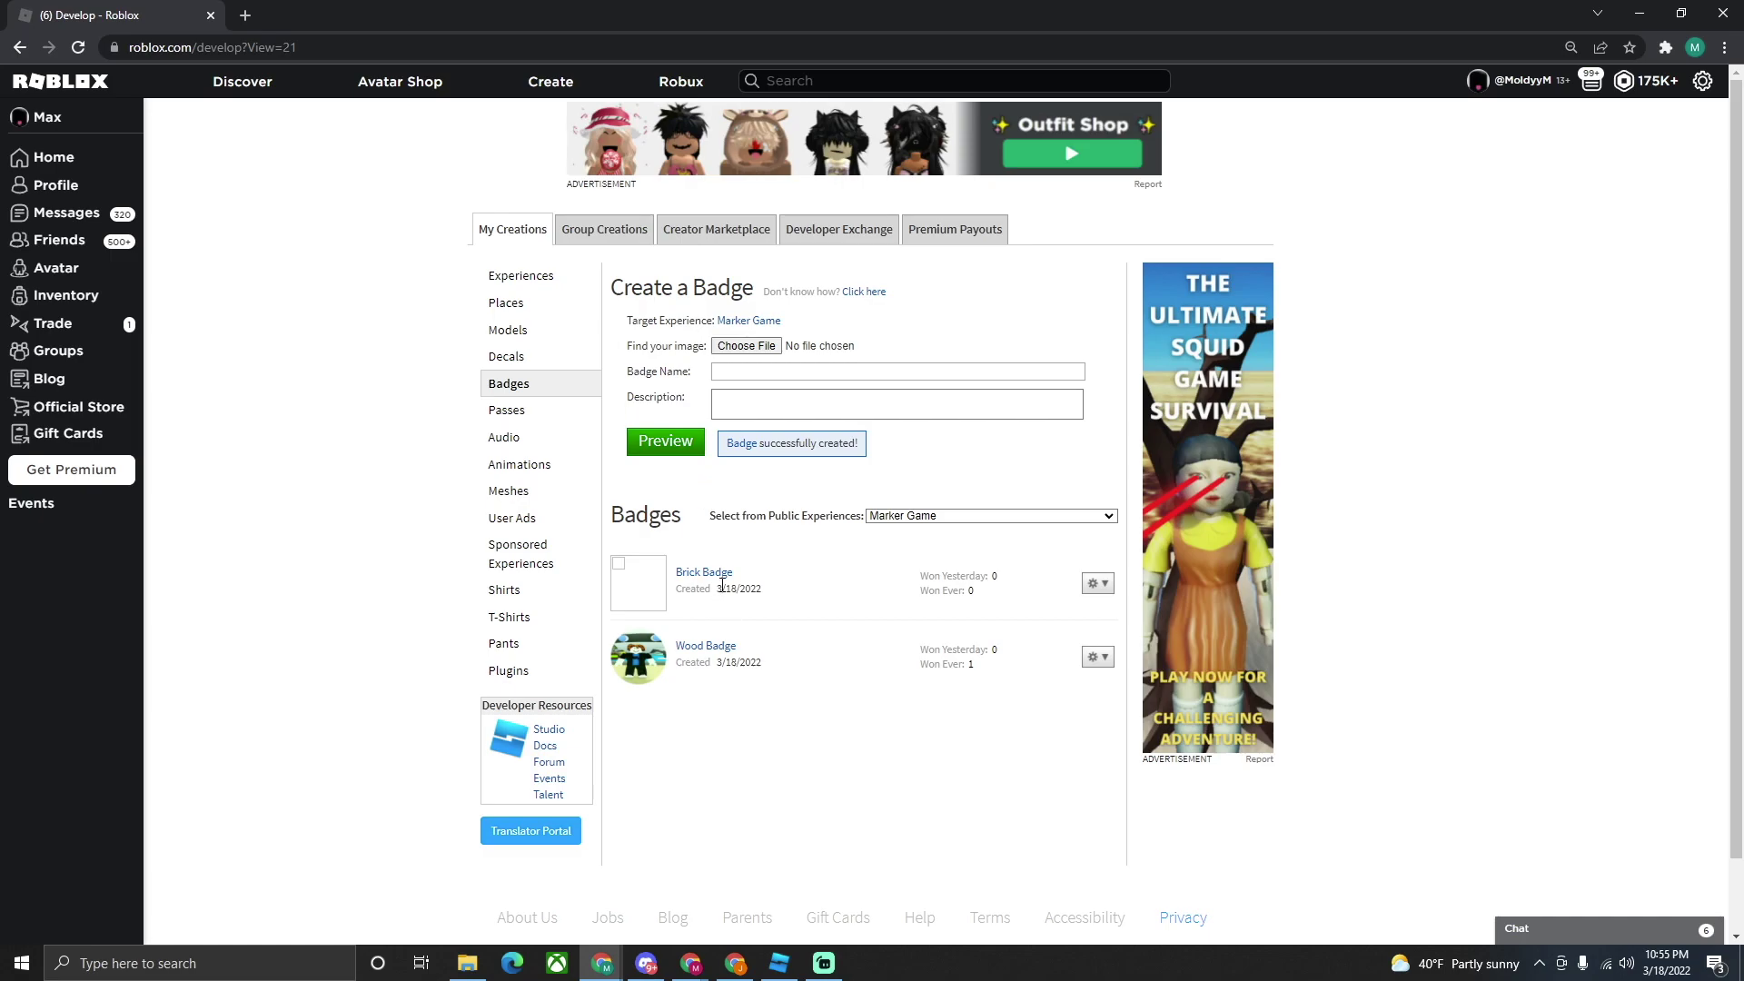
left_click(707, 573)
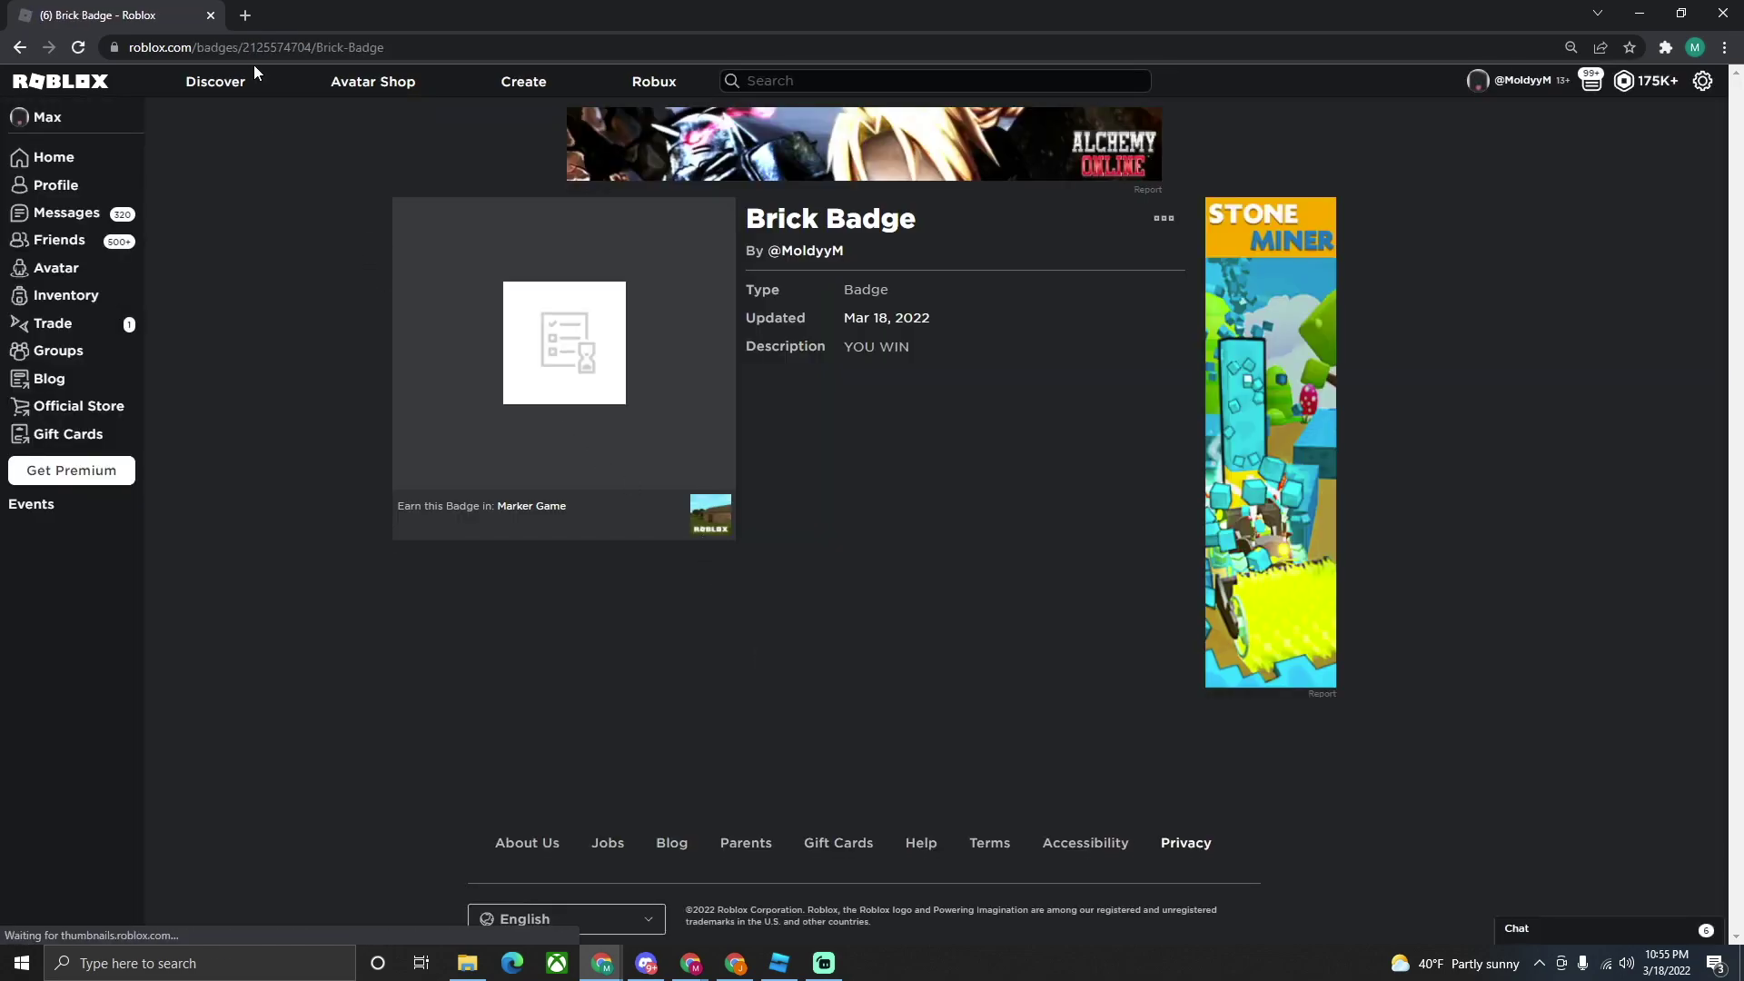
left_click(284, 51)
double_click(285, 50)
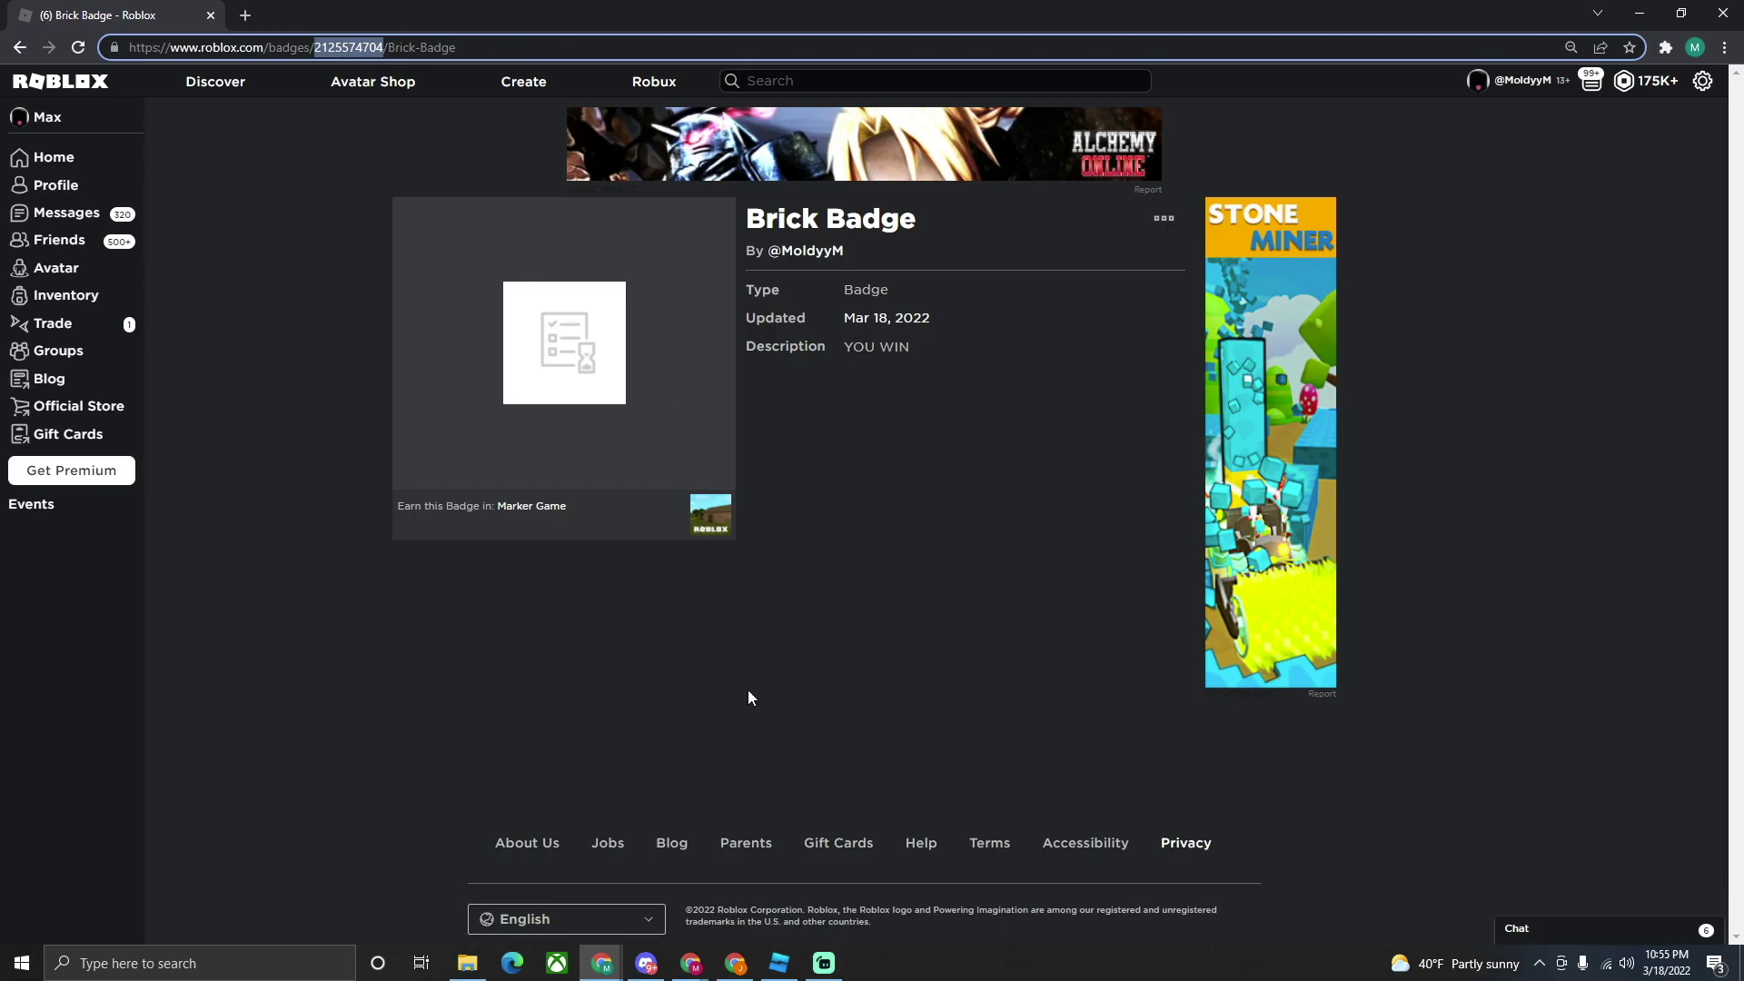
left_click(777, 962)
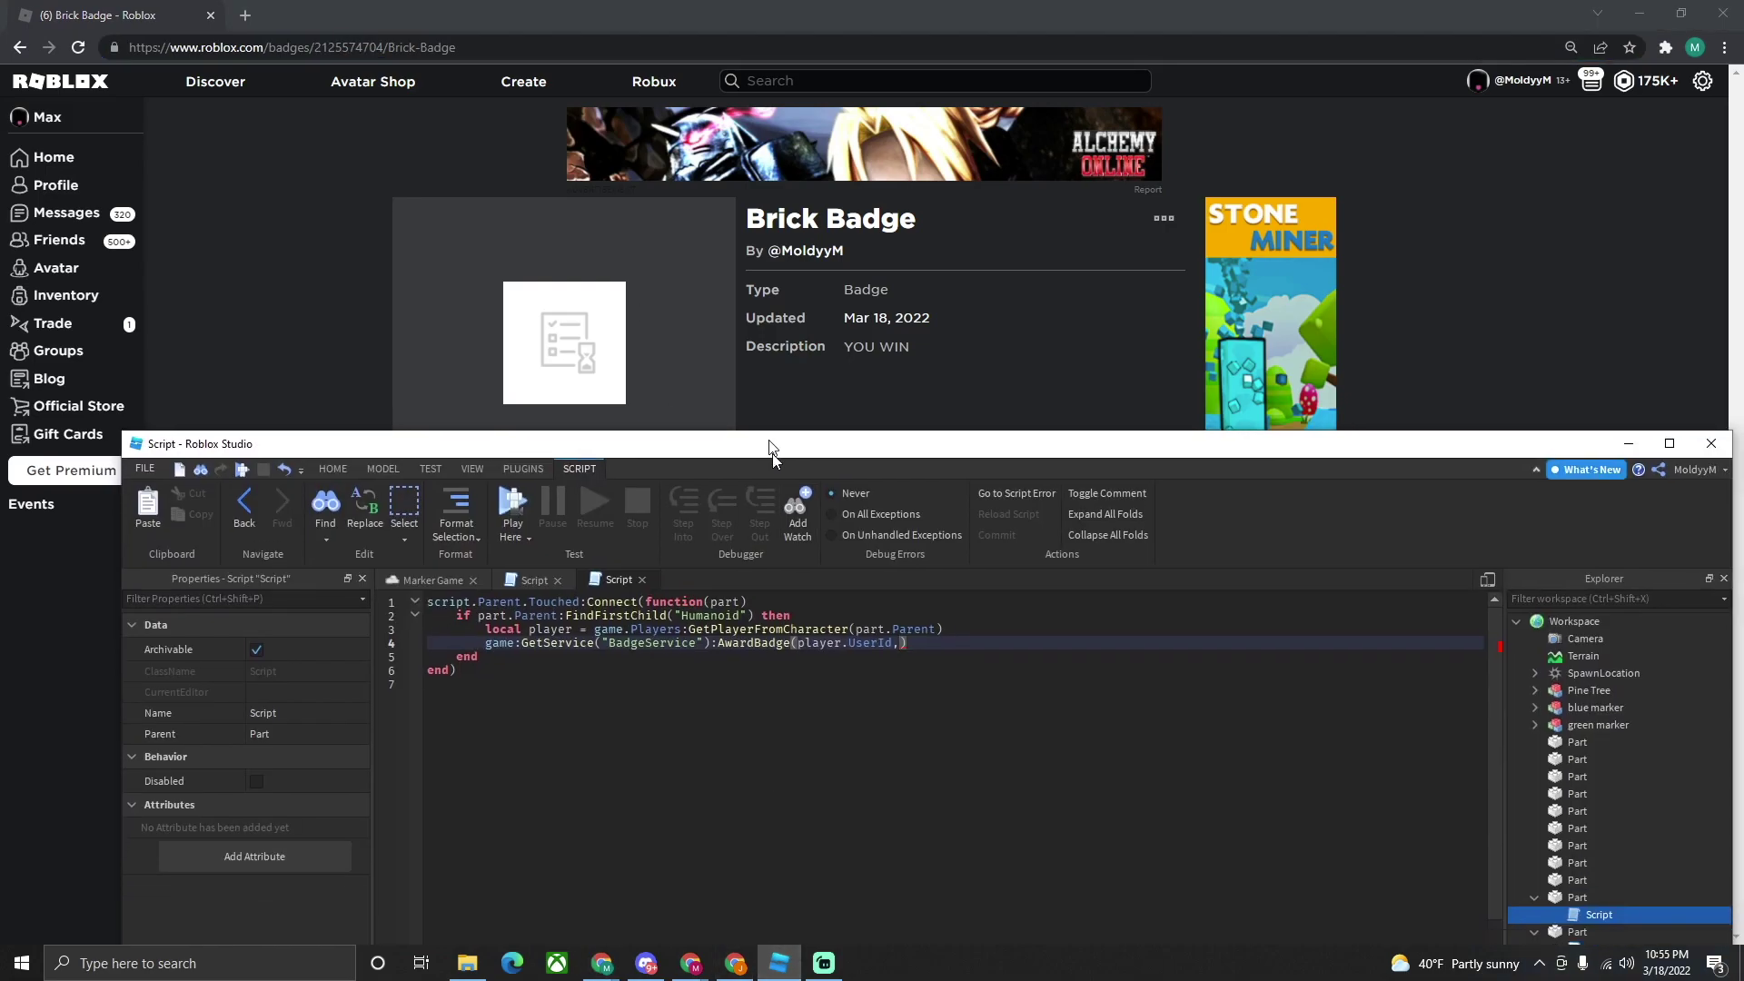
left_click_drag(774, 483, 718, 5)
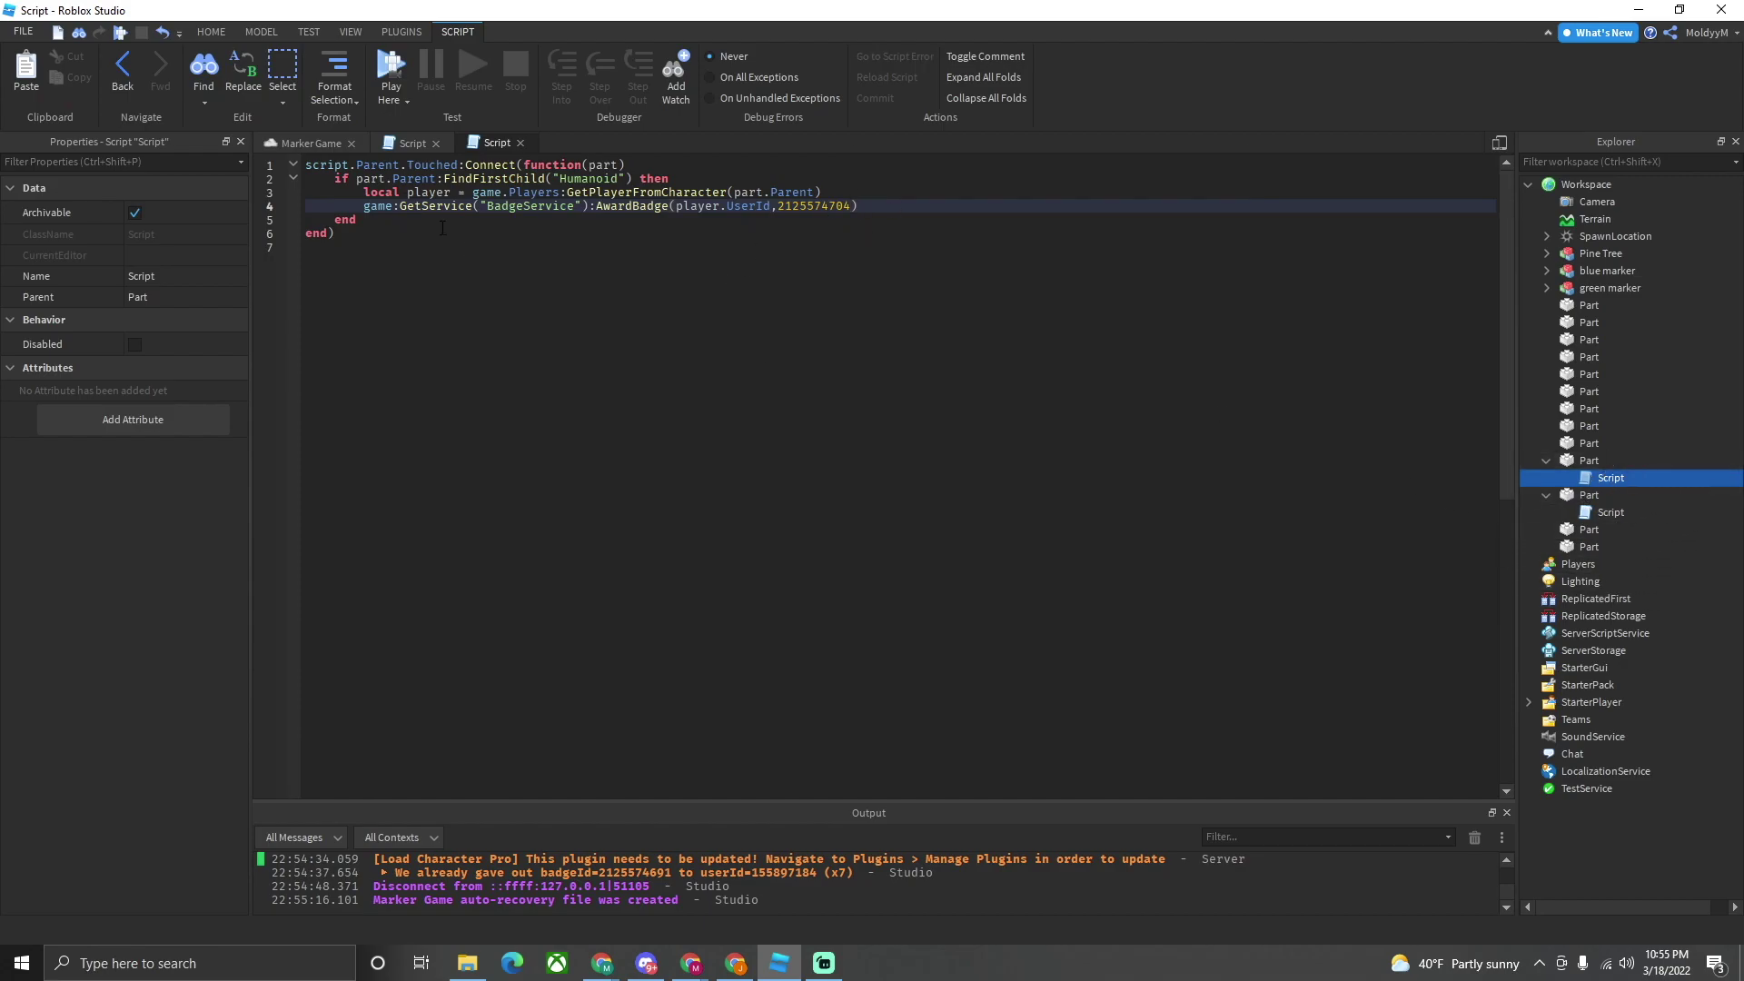
left_click(310, 143)
right_click_drag(1052, 516, 981, 508)
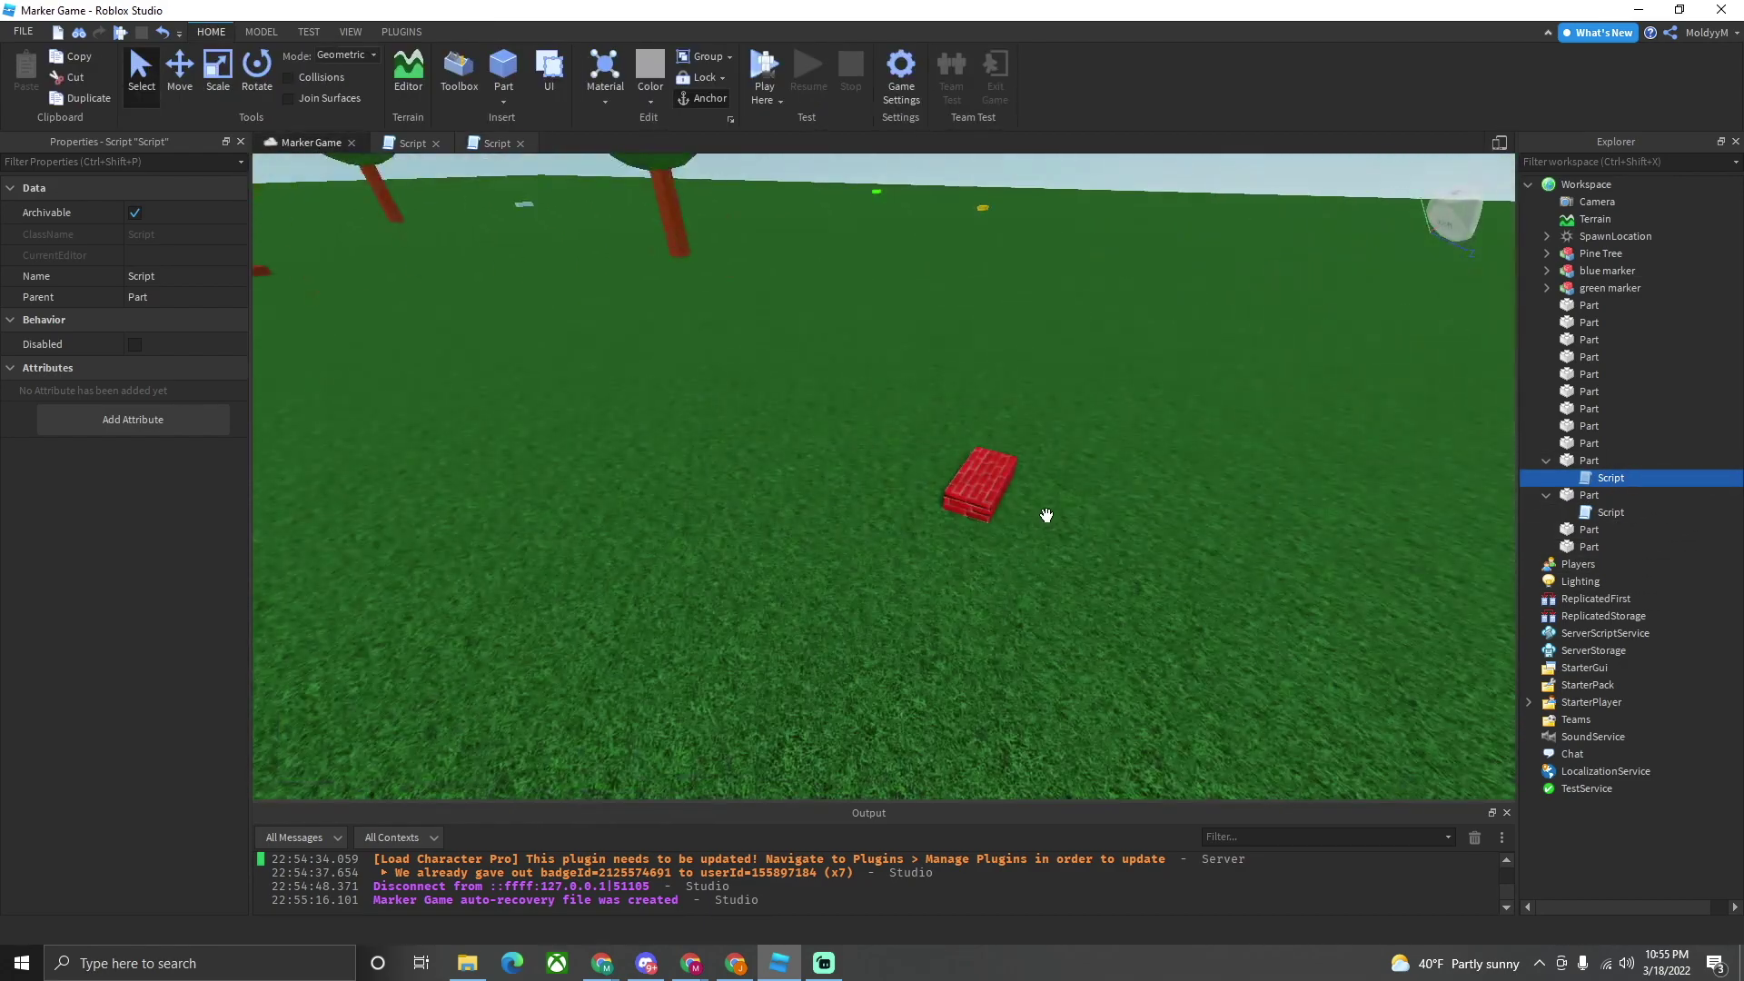
- Playtest Marker Game and run the avatar onto the red brick to earn its badge
key("a")
left_click(764, 69)
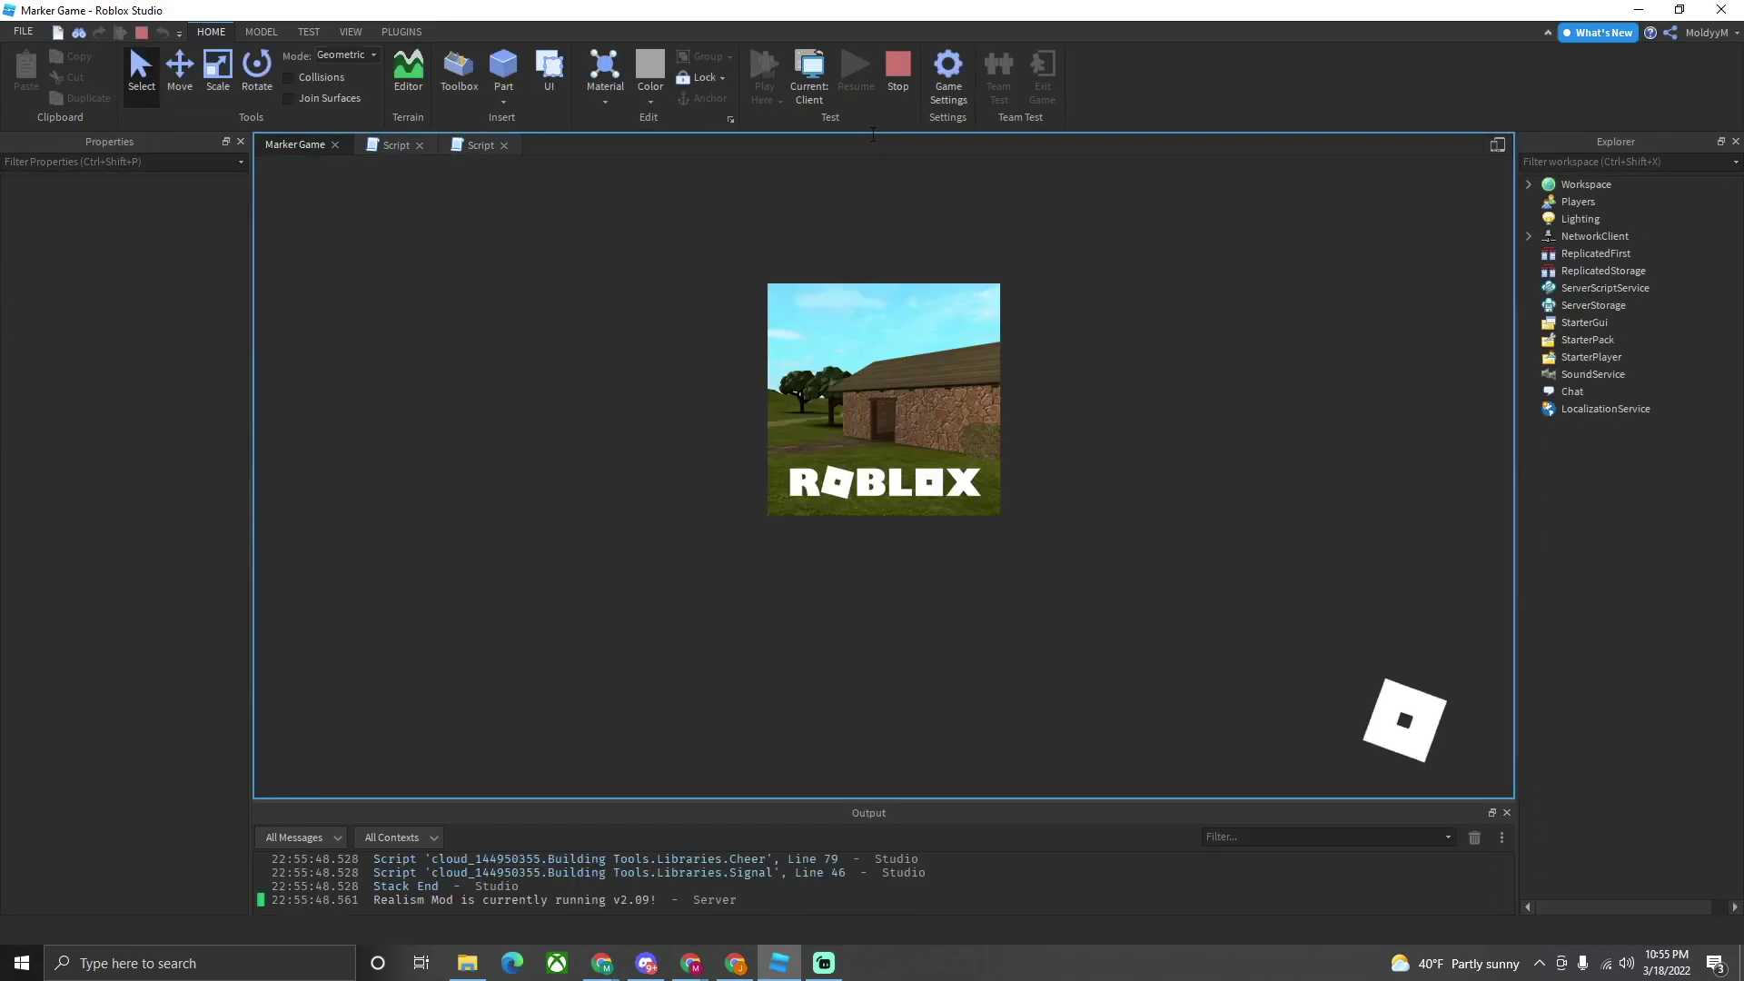
key("w")
key("w")
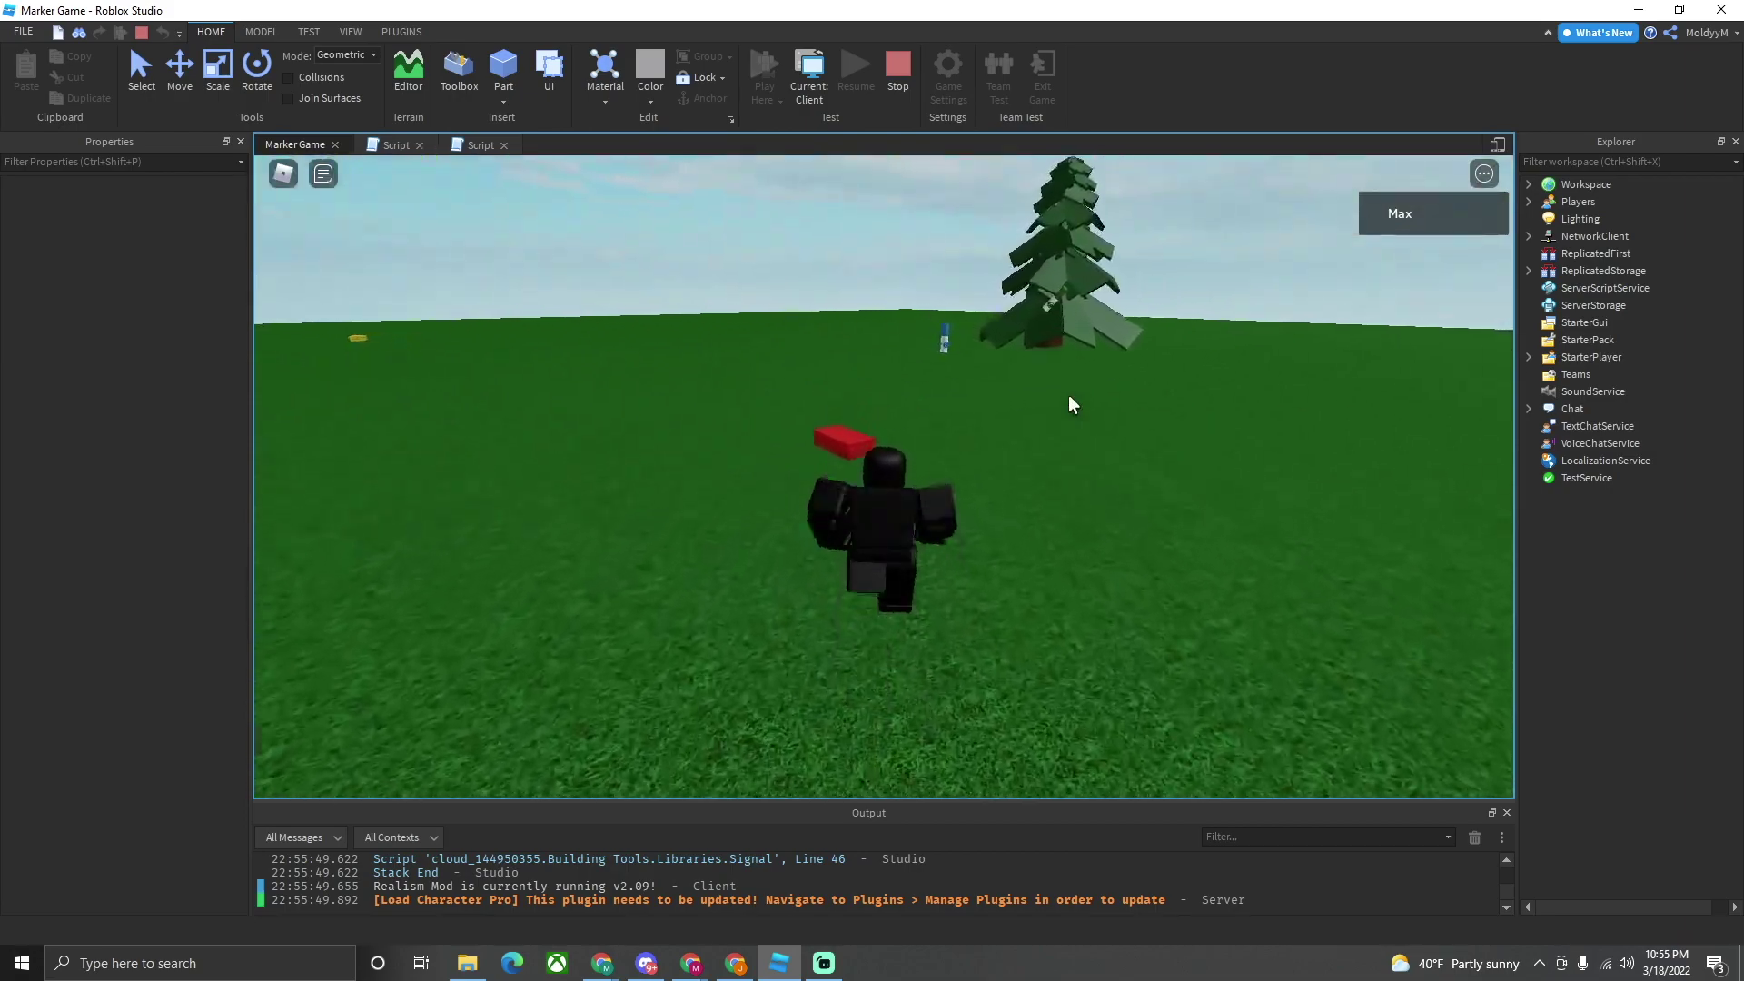
key("w")
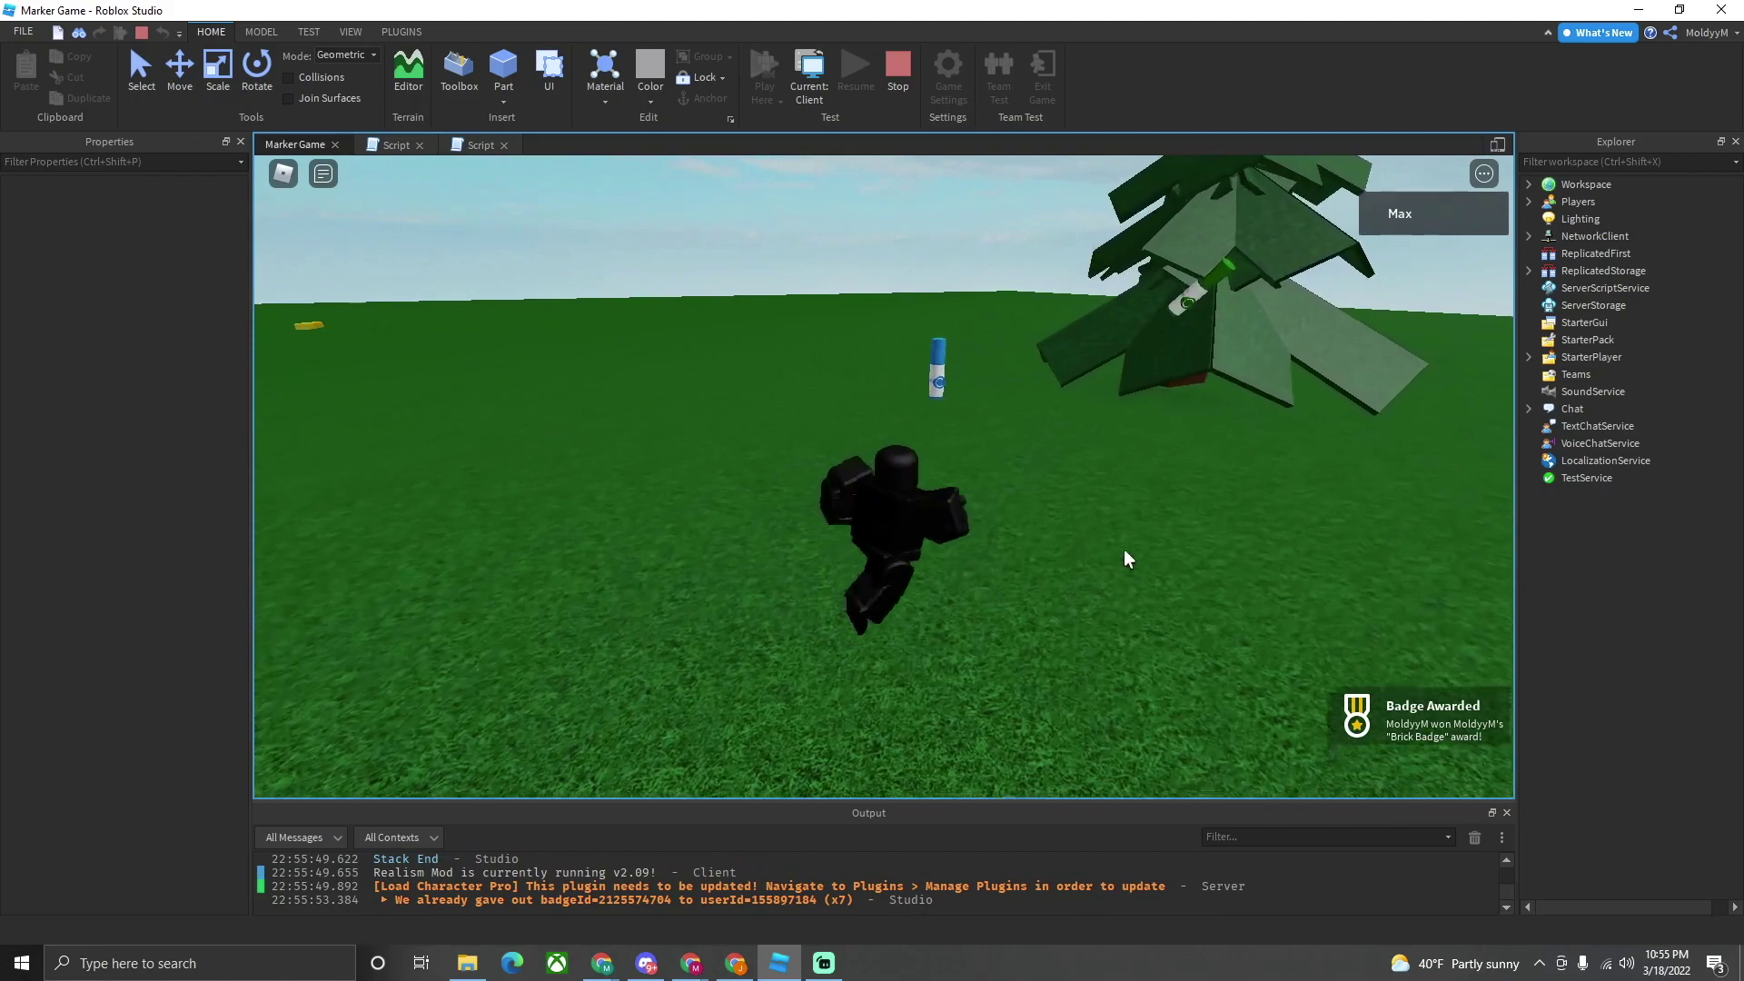
right_click_drag(1124, 559, 1260, 597)
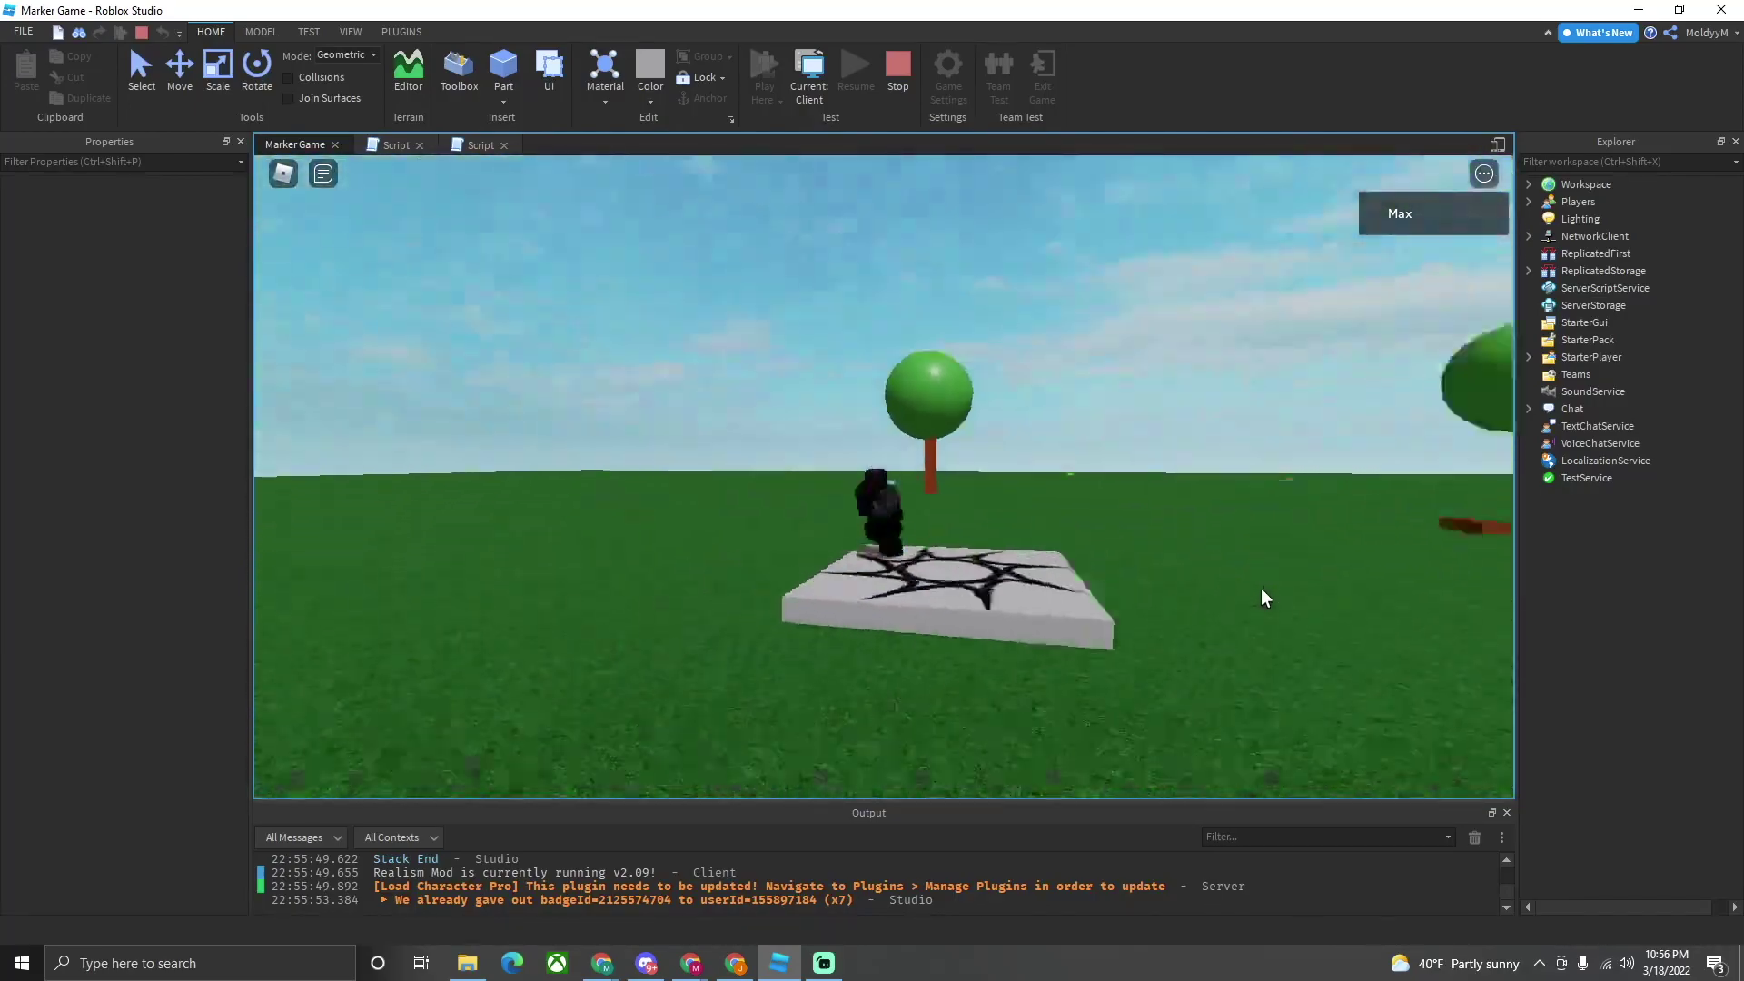
- Run the avatar away from the brick and back toward the camera
key("w")
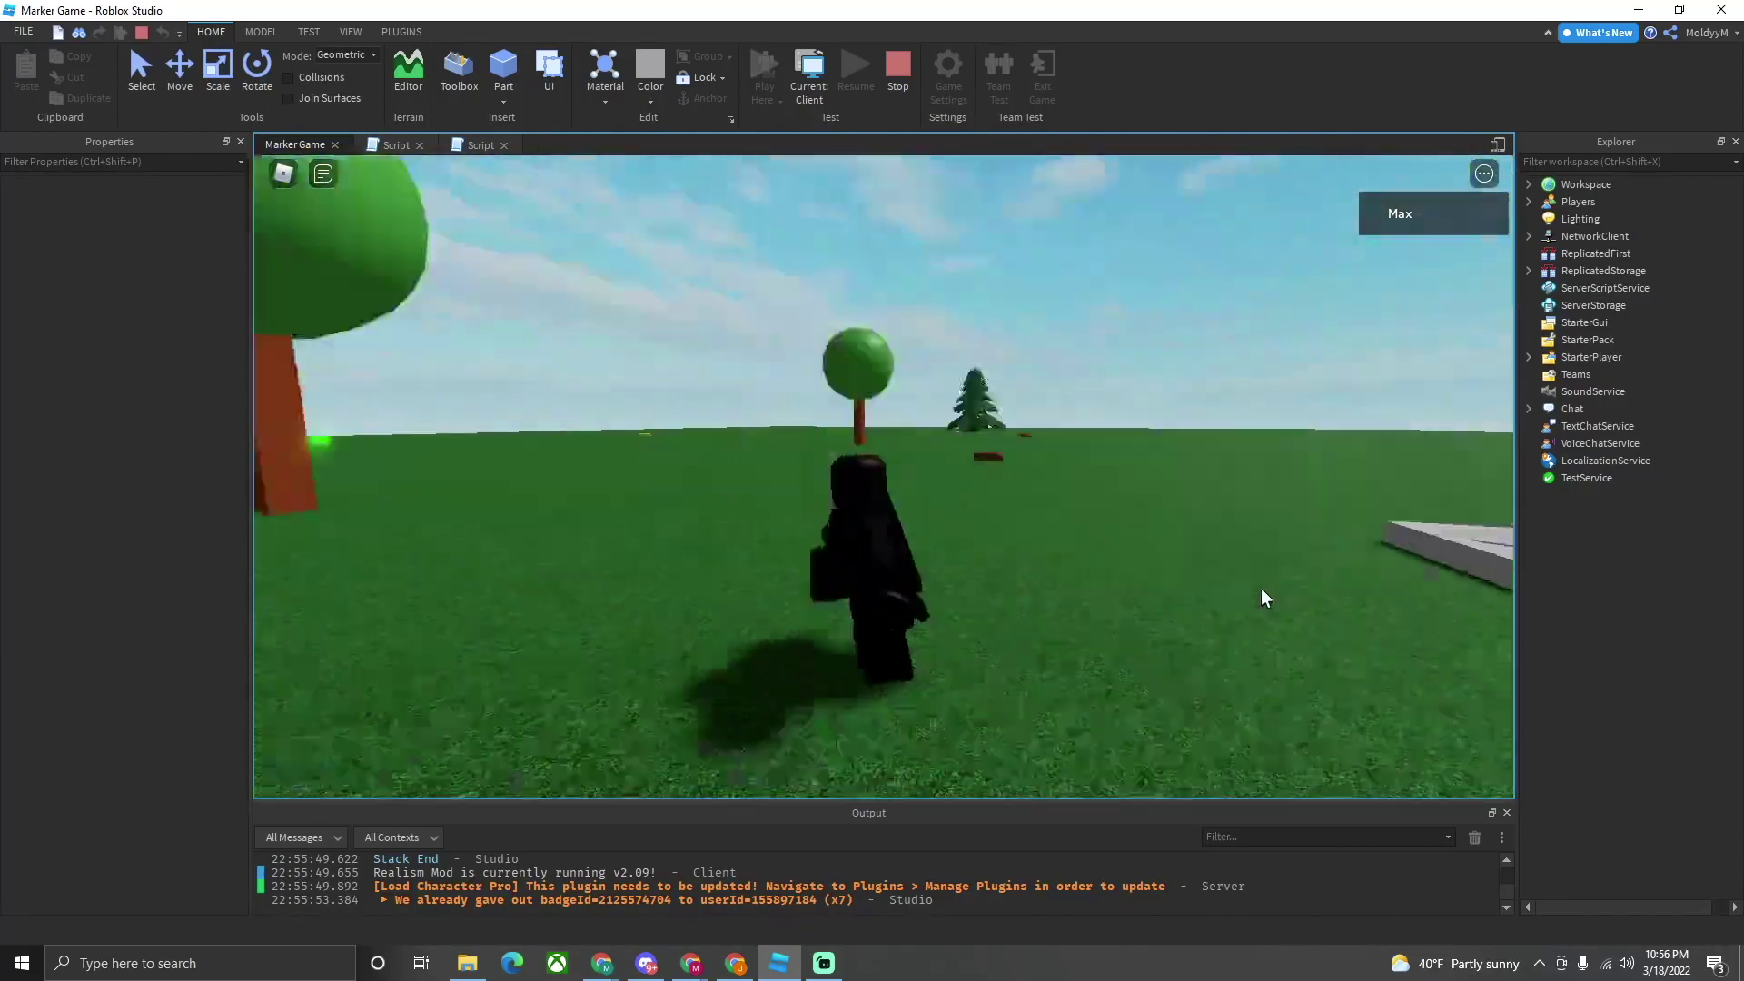
key("w")
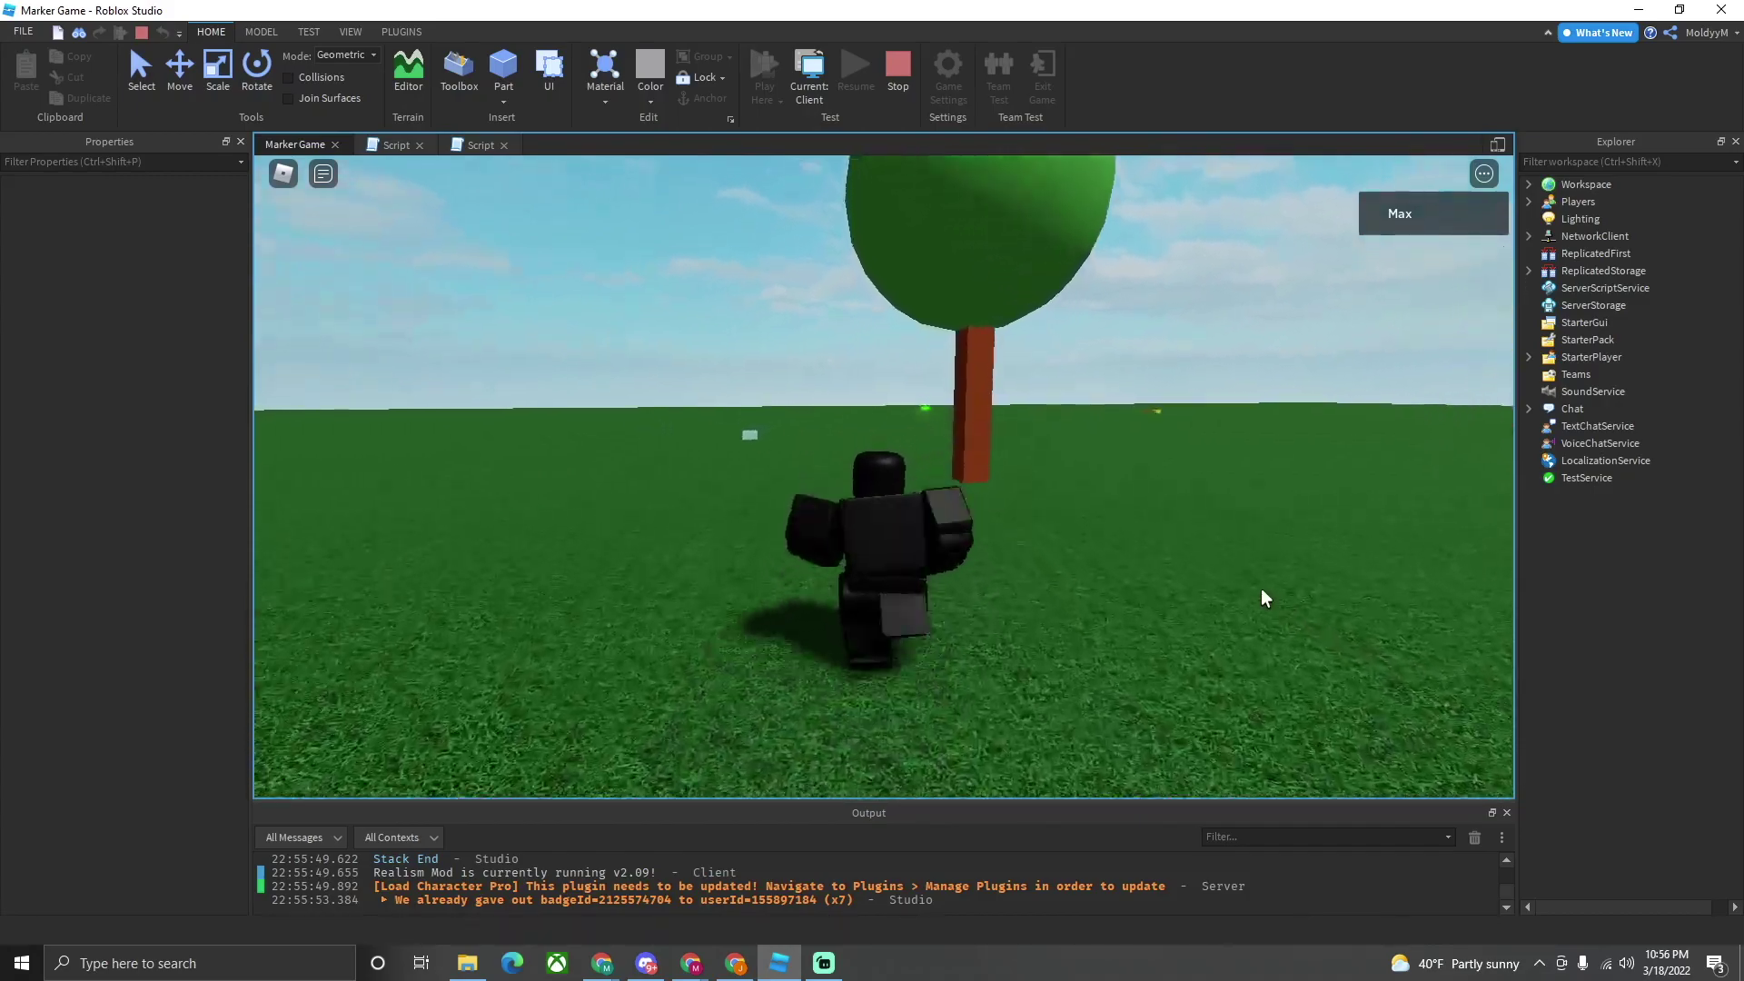
key("s")
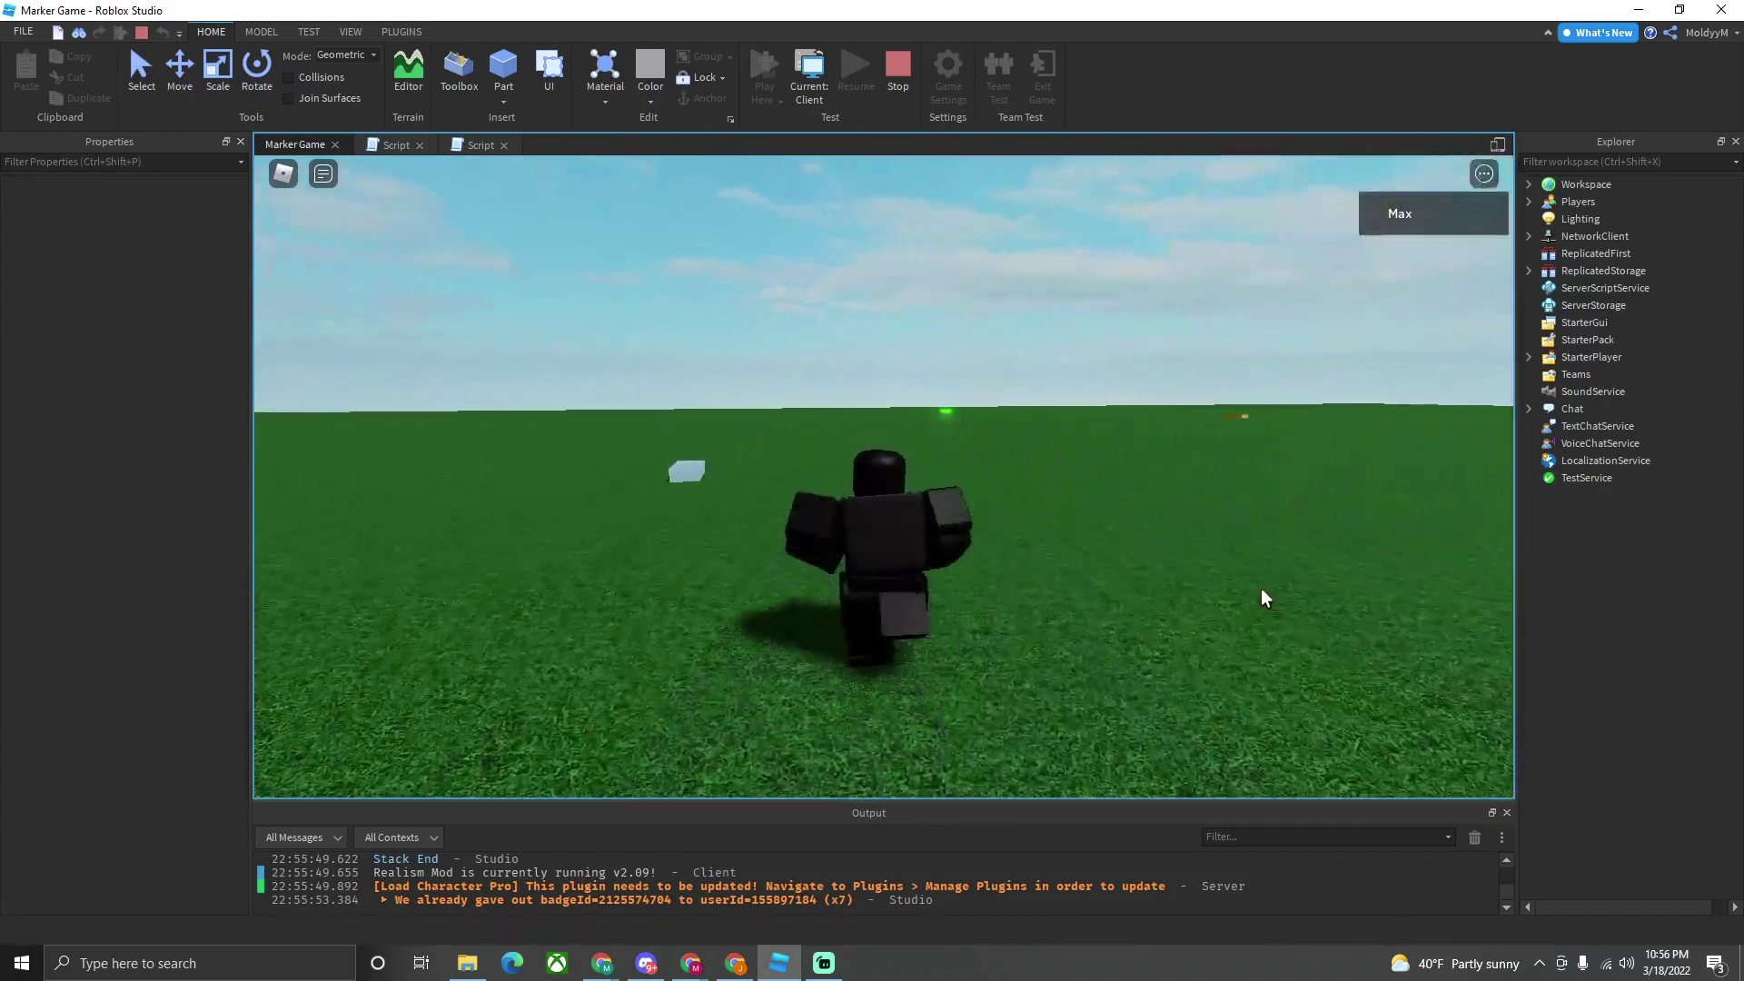
key("s")
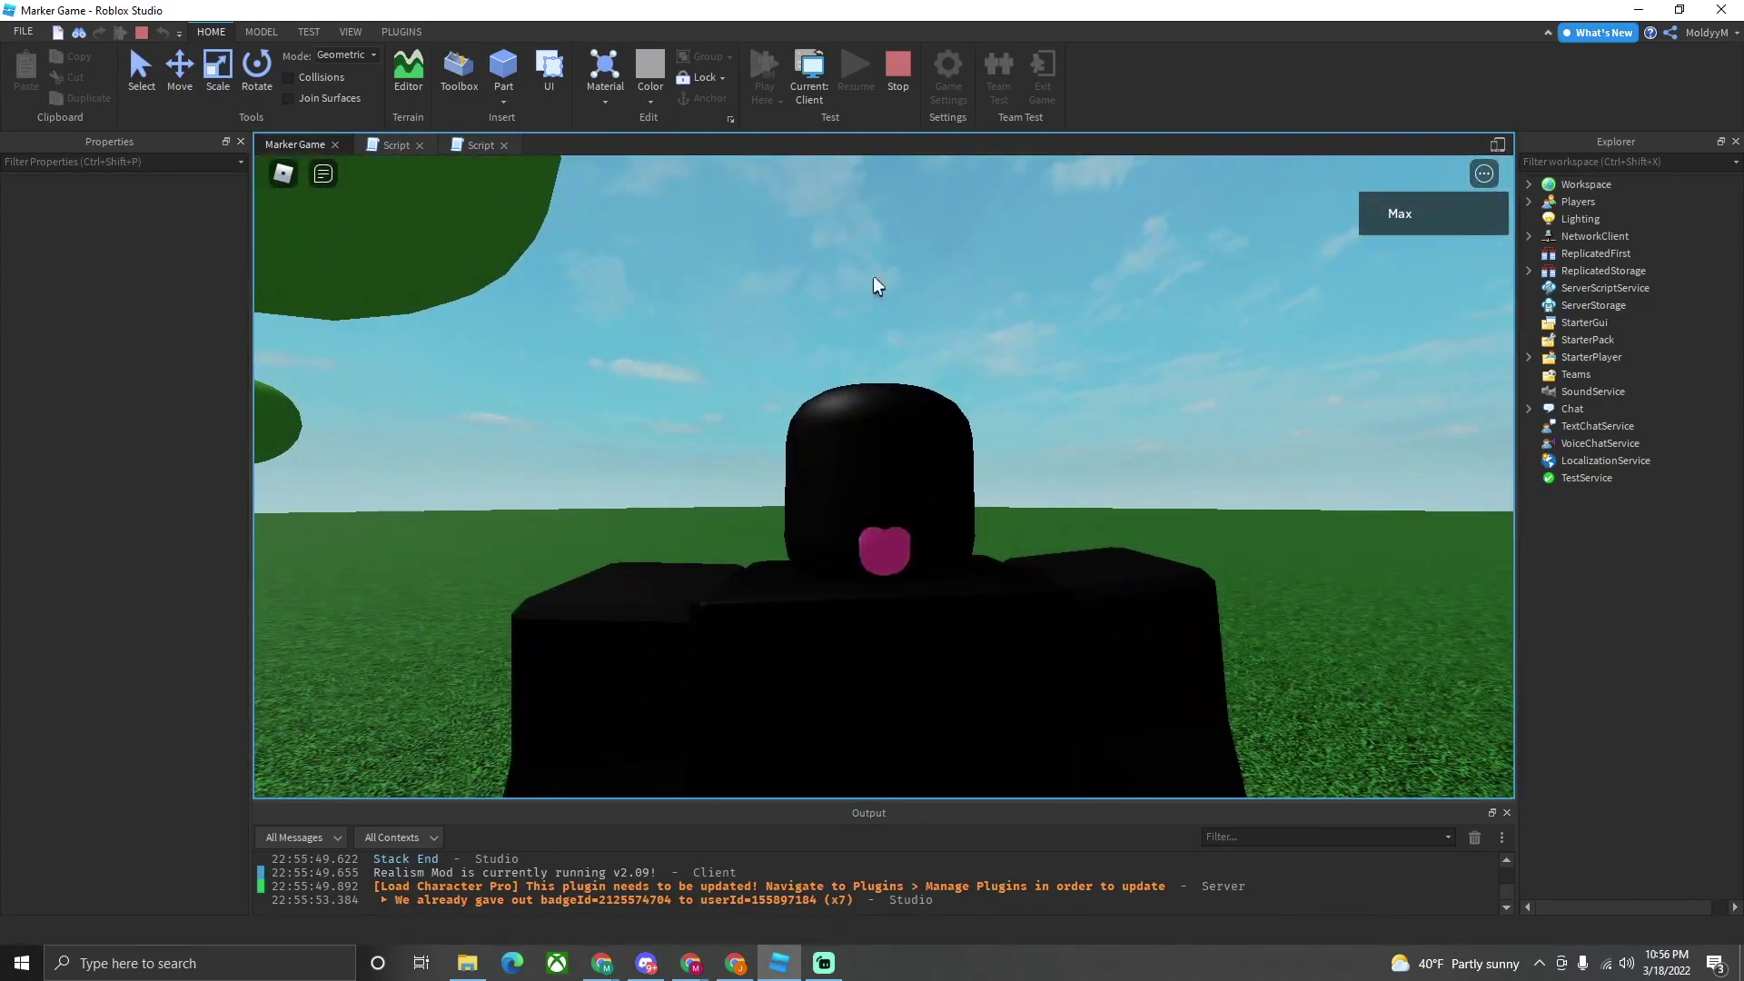